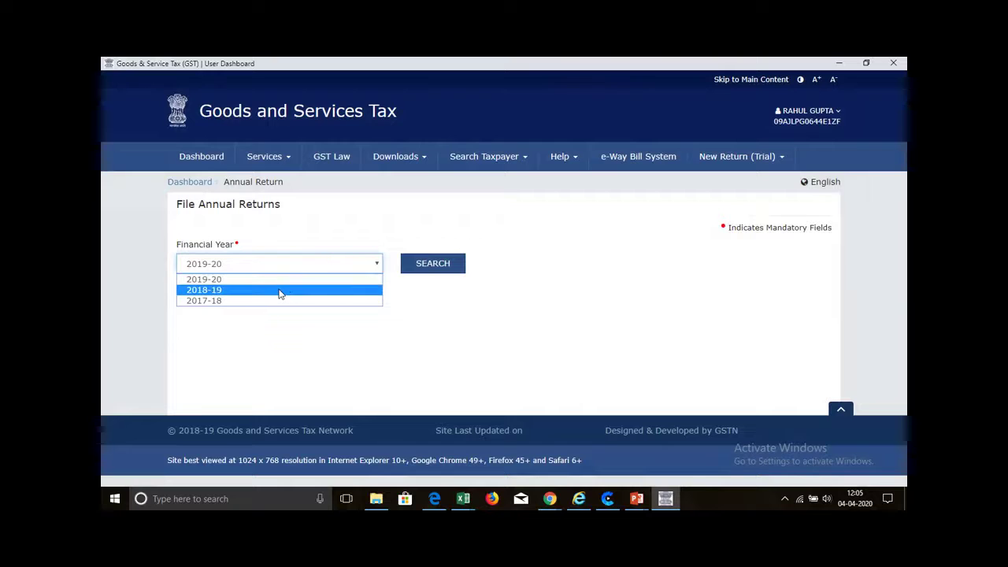
Search the annual returns for financial year 2018-19 and start preparing GSTR9 online
{"action": "left_click", "coordinate": [279, 289]}
{"action": "left_click", "coordinate": [433, 263]}
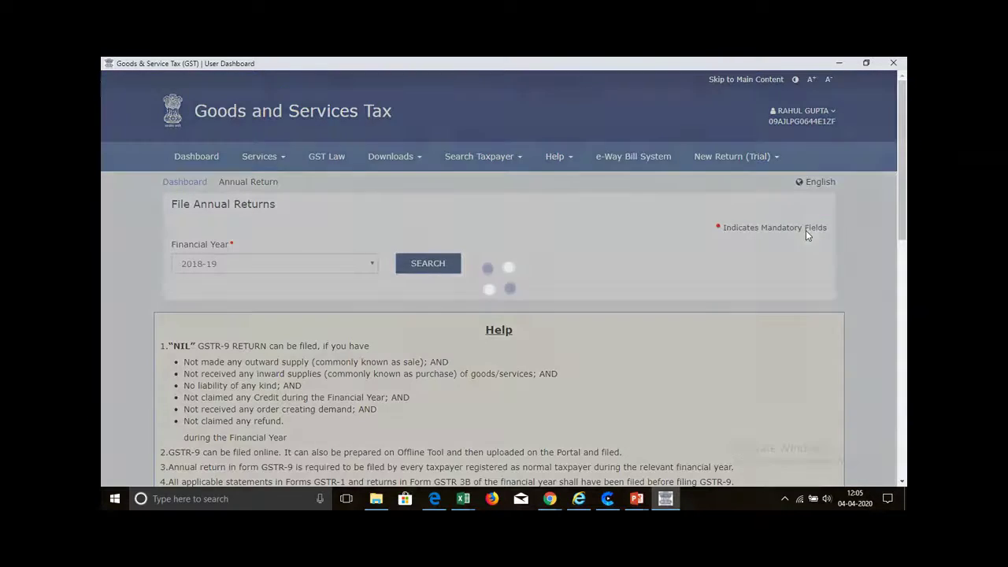
{"action": "scroll", "coordinate": [504, 276], "scroll_direction": "down", "scroll_amount": 4}
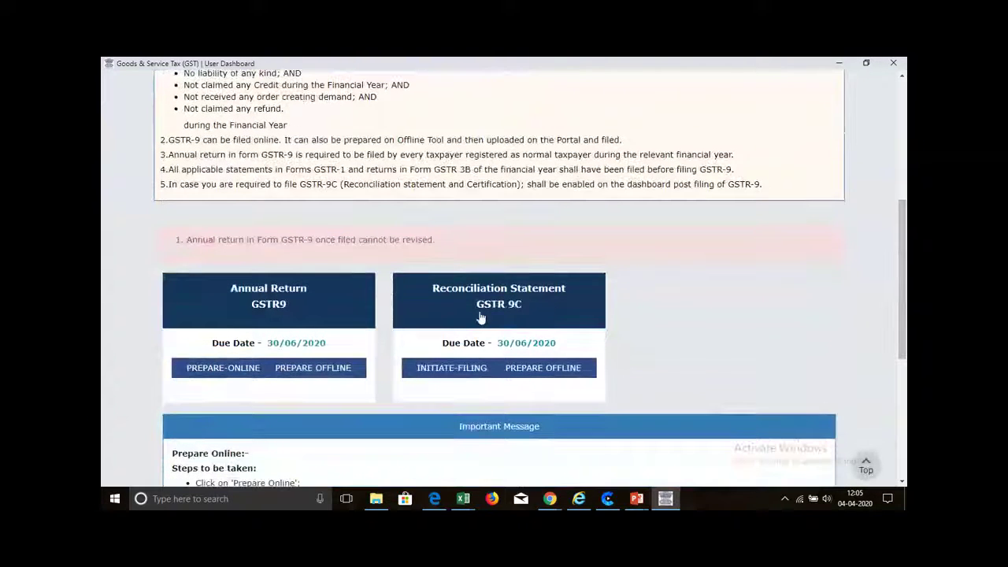
{"action": "left_click", "coordinate": [233, 370]}
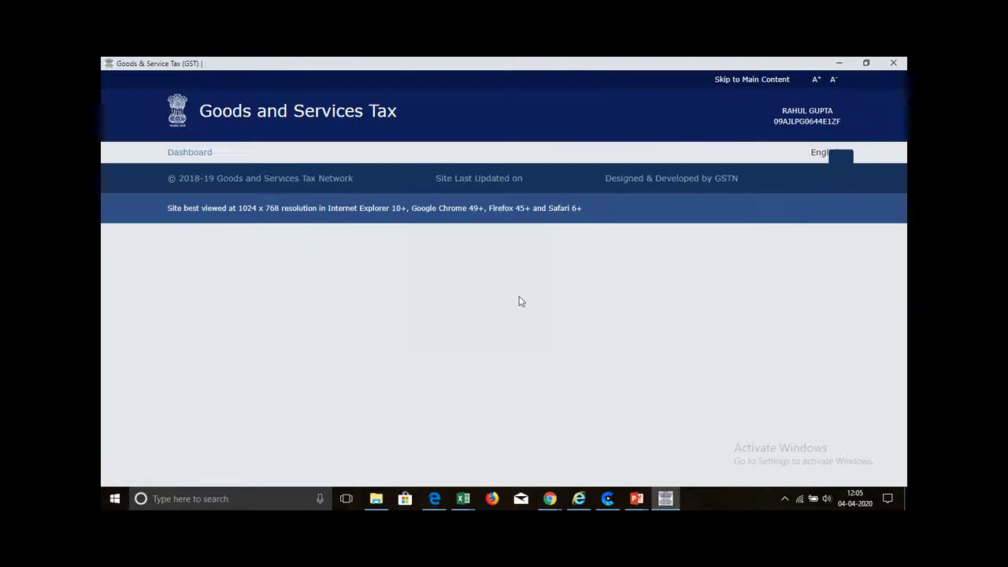
Answer No to filing a Nil return and proceed to the GSTR-9 tables
{"action": "scroll", "coordinate": [659, 302], "scroll_direction": "down", "scroll_amount": 3}
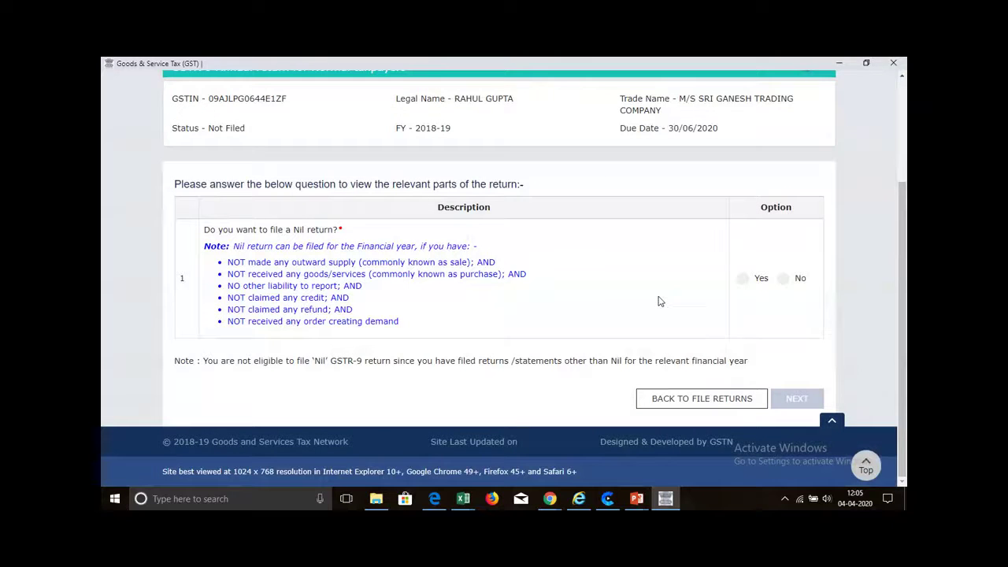
{"action": "left_click", "coordinate": [783, 281]}
{"action": "left_click", "coordinate": [794, 400]}
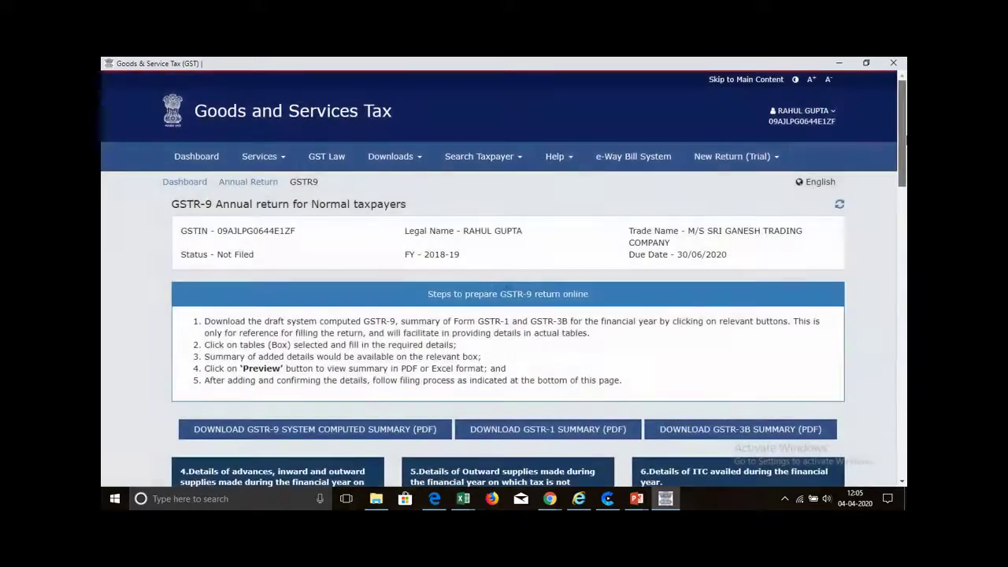
Open table 4, covering advances, inward and outward supplies on which tax is payable, and view its supply rows
{"action": "scroll", "coordinate": [861, 266], "scroll_direction": "down", "scroll_amount": 10}
{"action": "left_click_drag", "start_coordinate": [905, 272], "coordinate": [905, 206]}
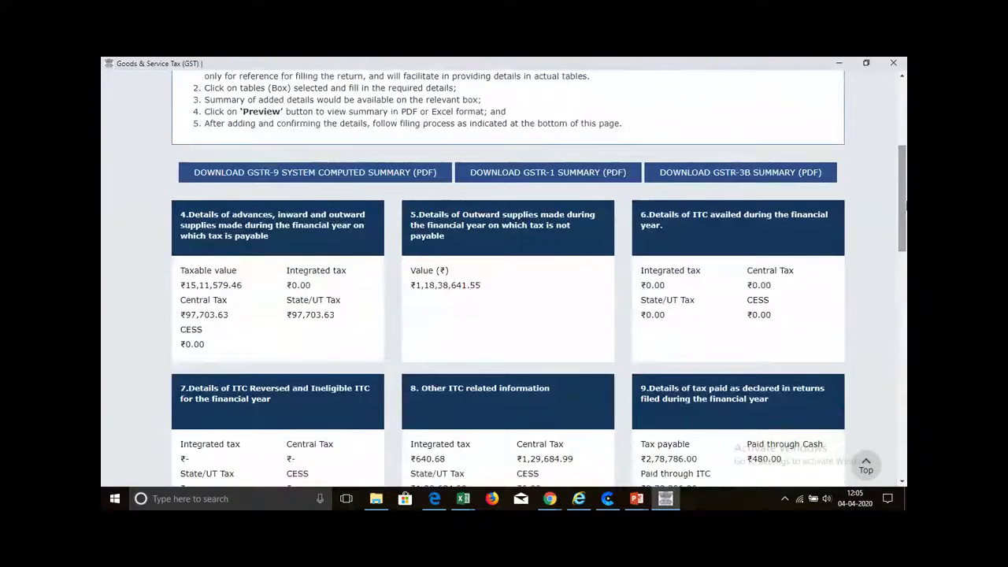
{"action": "left_click", "coordinate": [318, 253]}
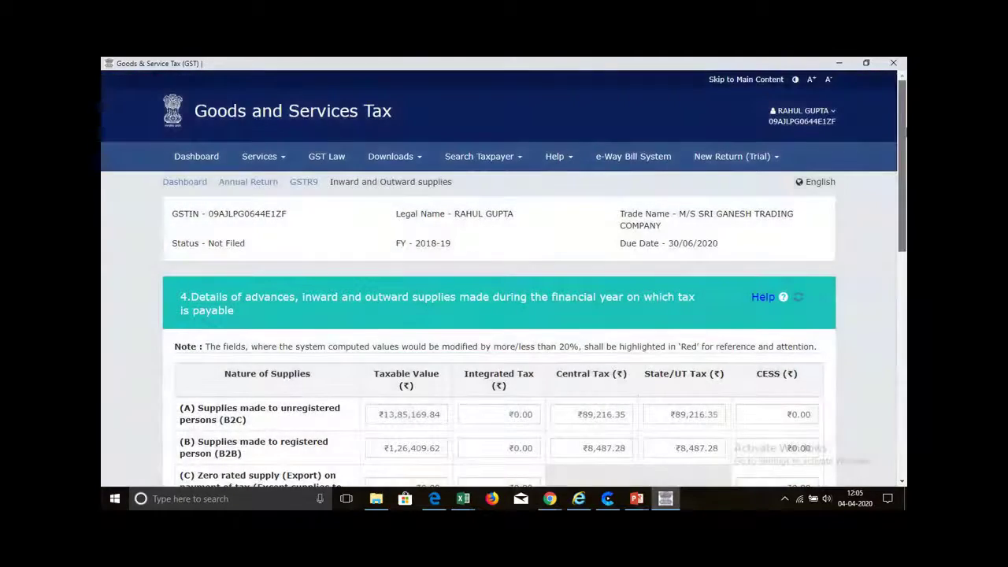
{"action": "left_click_drag", "start_coordinate": [902, 132], "coordinate": [901, 231]}
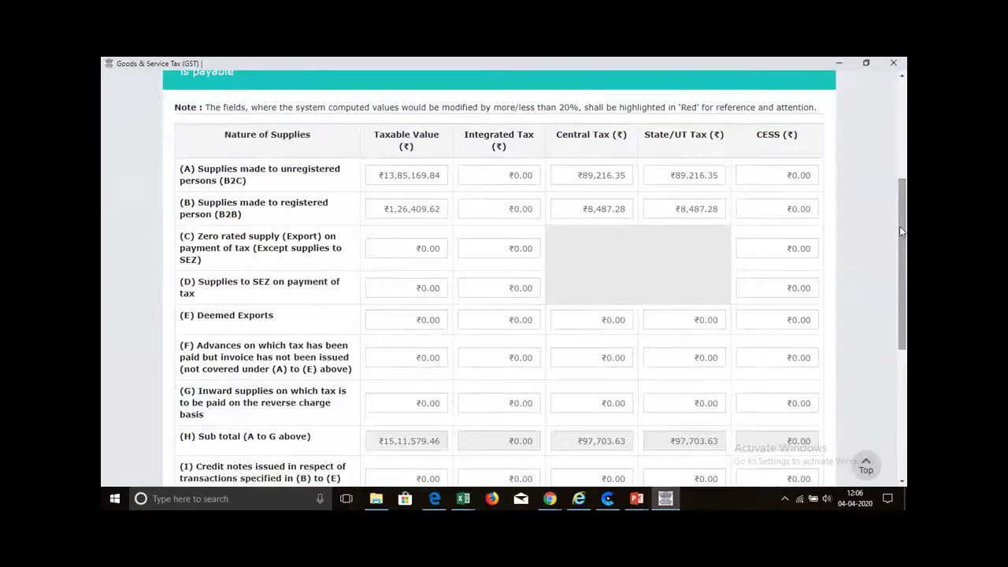
Switch to the SALE FOR FY 2018-19 workbook in Excel and add C26, C27 and C28 in cell C35
{"action": "key", "text": "alt+Tab"}
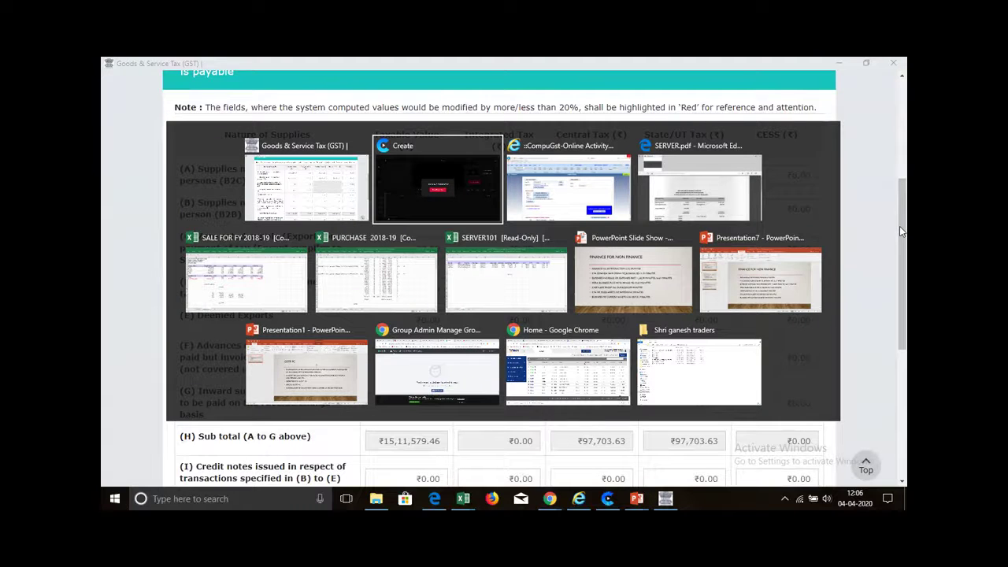
{"action": "key", "text": "alt+Tab"}
{"action": "key", "text": "alt+Tab"}
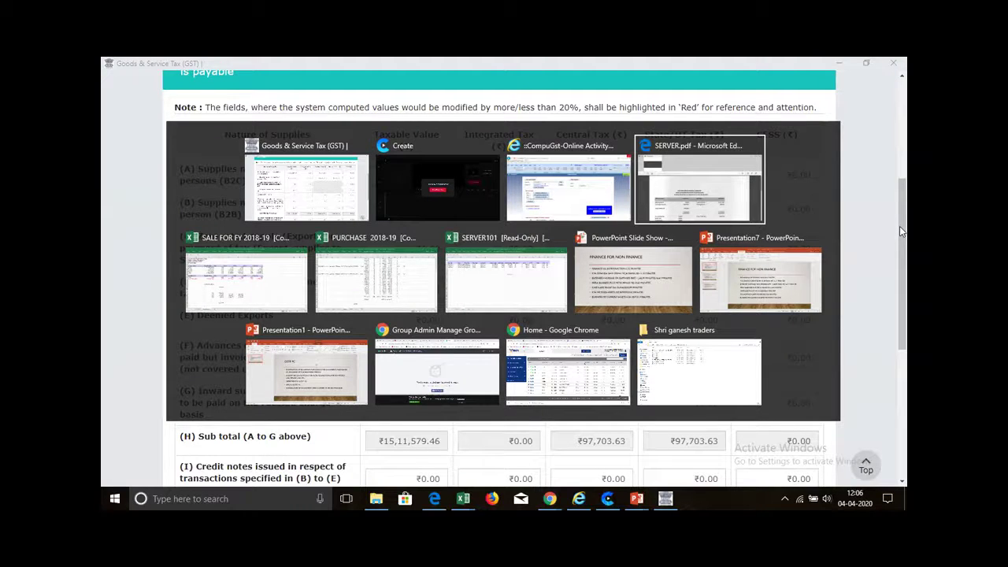
{"action": "key", "text": "alt+Tab"}
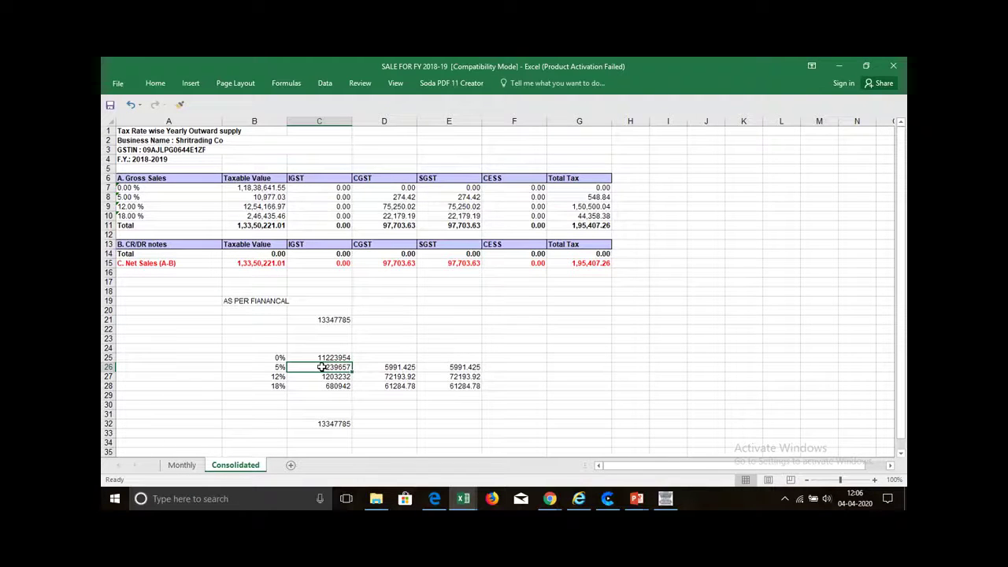
{"action": "left_click", "coordinate": [327, 451]}
{"action": "type", "text": "="}
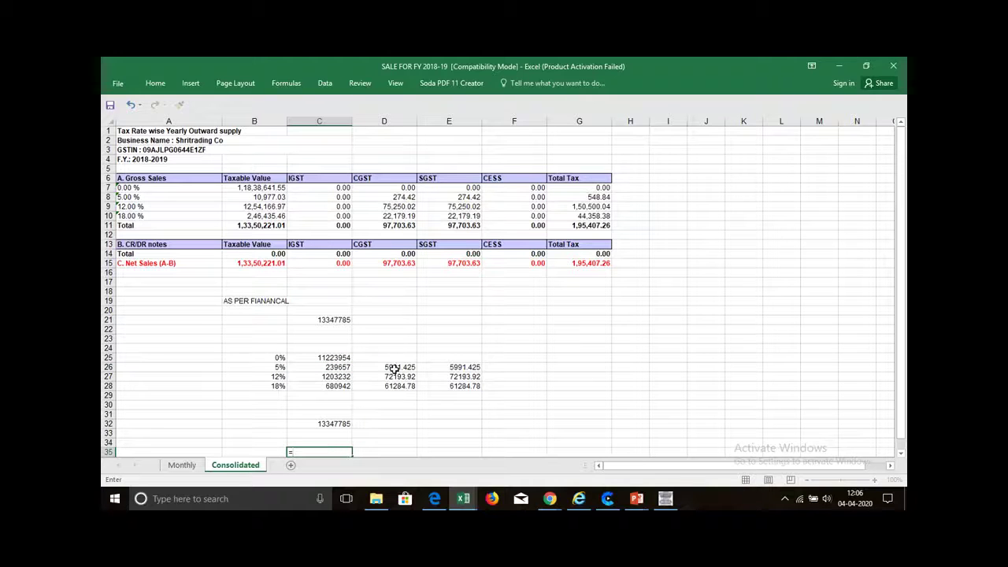
{"action": "left_click", "coordinate": [330, 367]}
{"action": "type", "text": "+"}
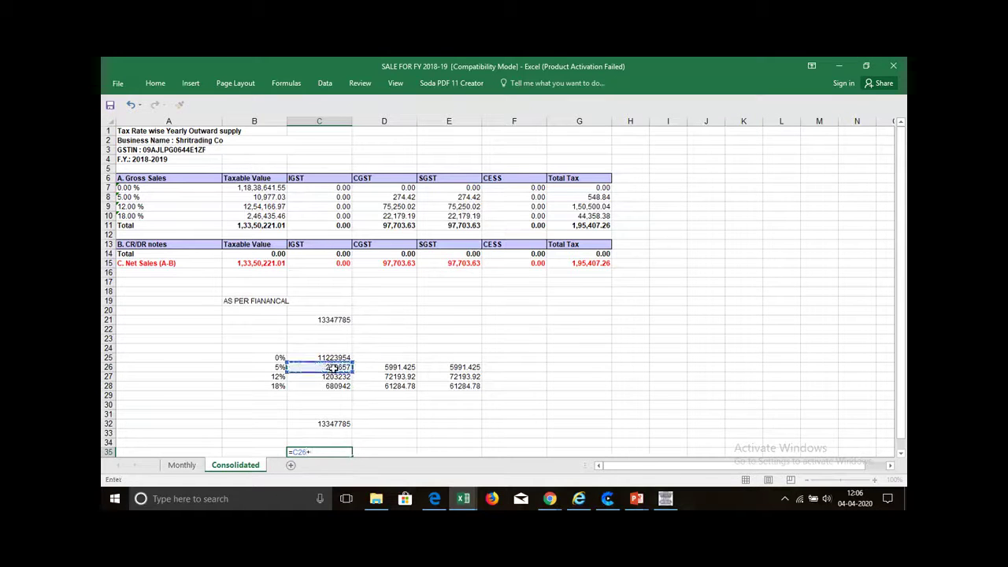
{"action": "left_click", "coordinate": [331, 377]}
{"action": "type", "text": "+"}
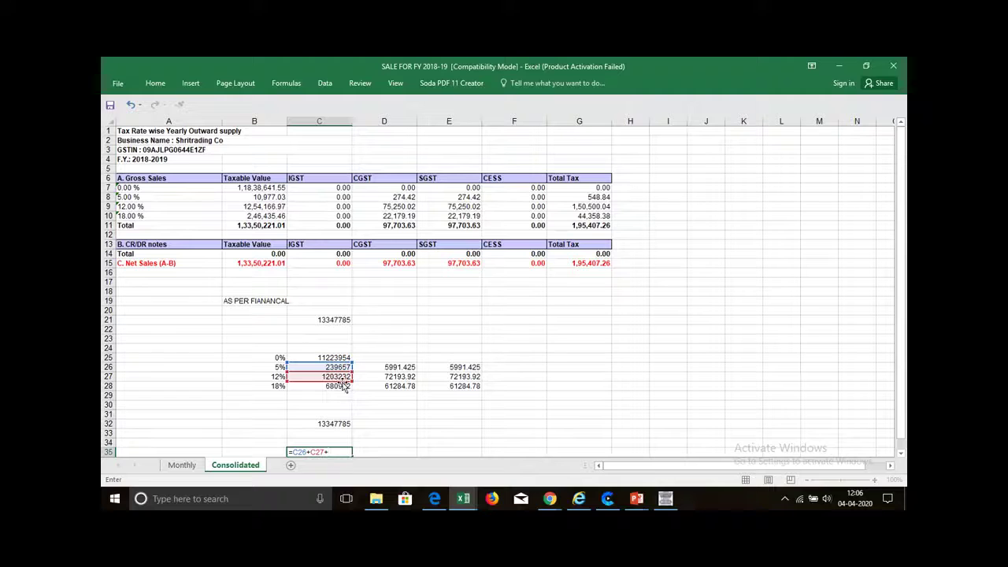
{"action": "left_click", "coordinate": [336, 385]}
{"action": "key", "text": "Return"}
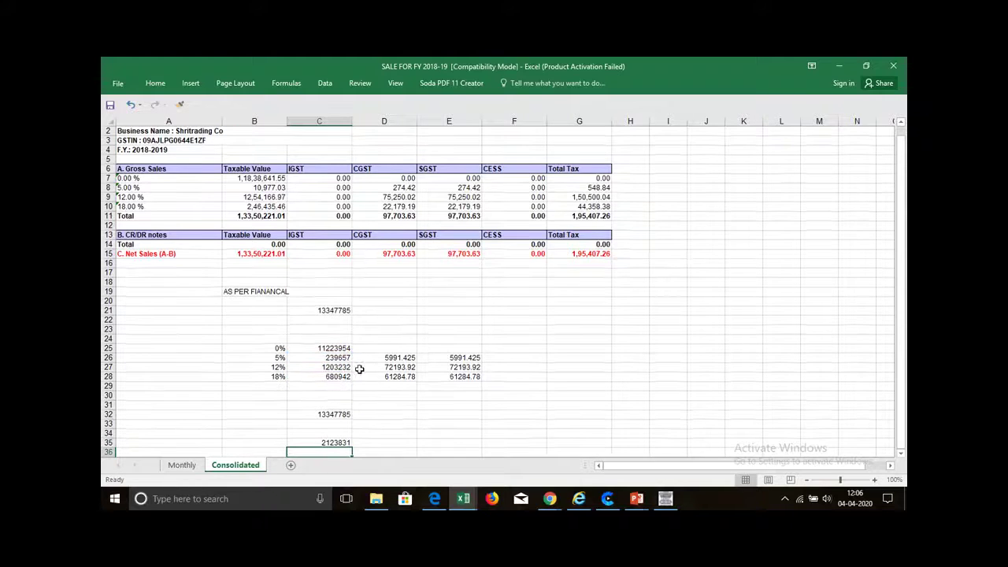
Check the financial-statement turnover in C21, and return to the GST portal to examine the B2C taxable value in table 4
{"action": "left_click", "coordinate": [326, 311]}
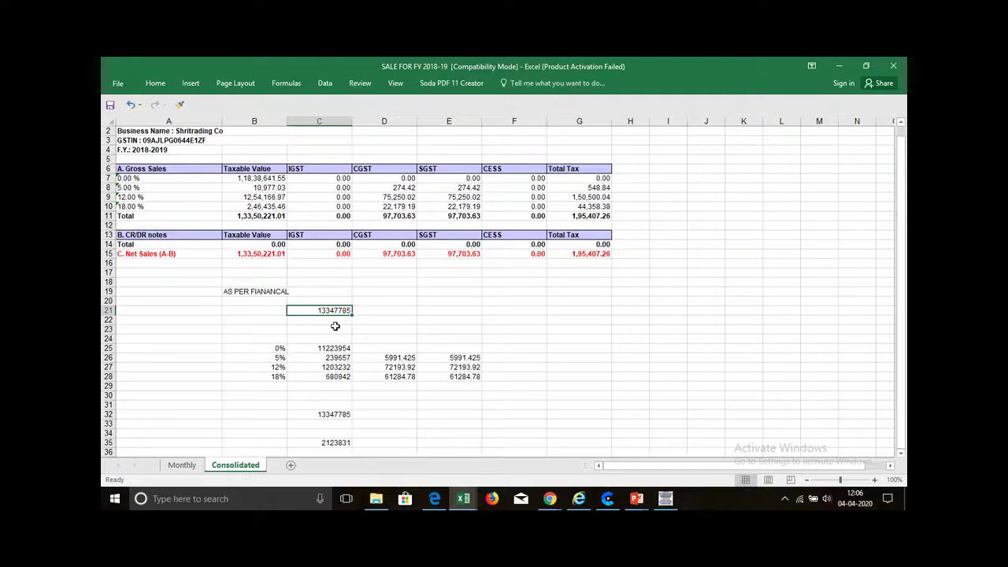
{"action": "key", "text": "alt+Tab"}
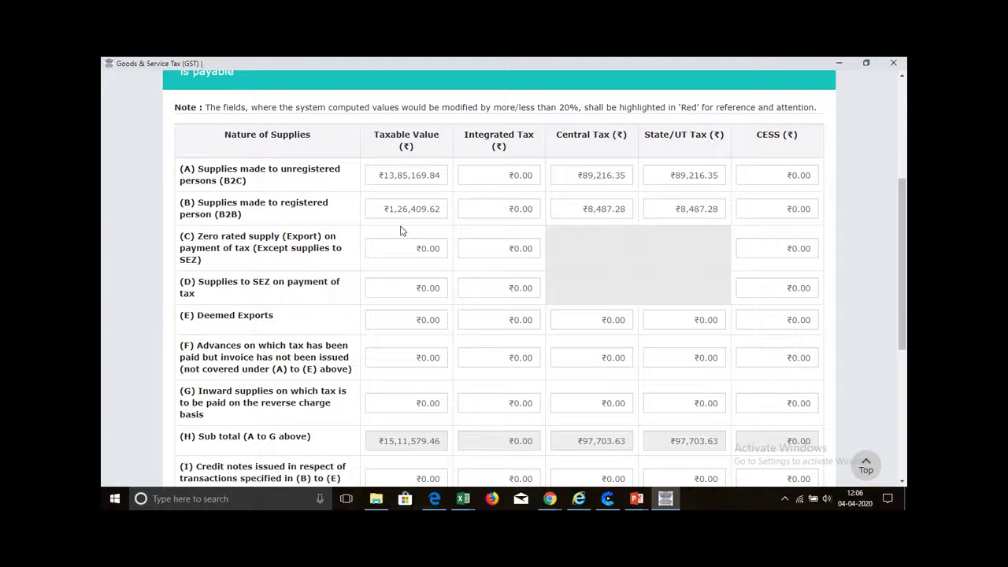
{"action": "mouse_move", "coordinate": [417, 183]}
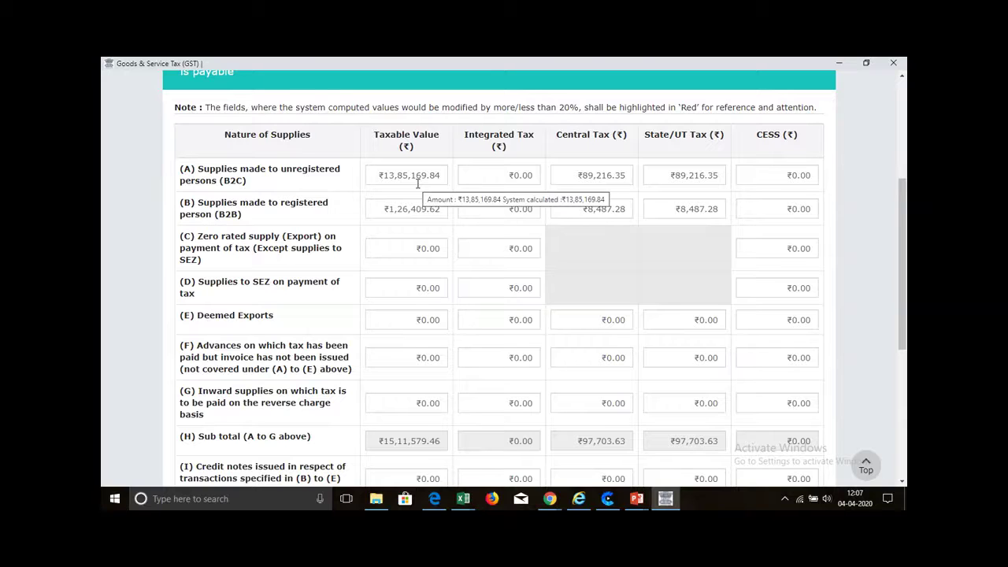
In the Excel sales workbook, subtract the portal's B2B taxable value, 126409.62, from C35 in cell E35
{"action": "key", "text": "alt+Tab"}
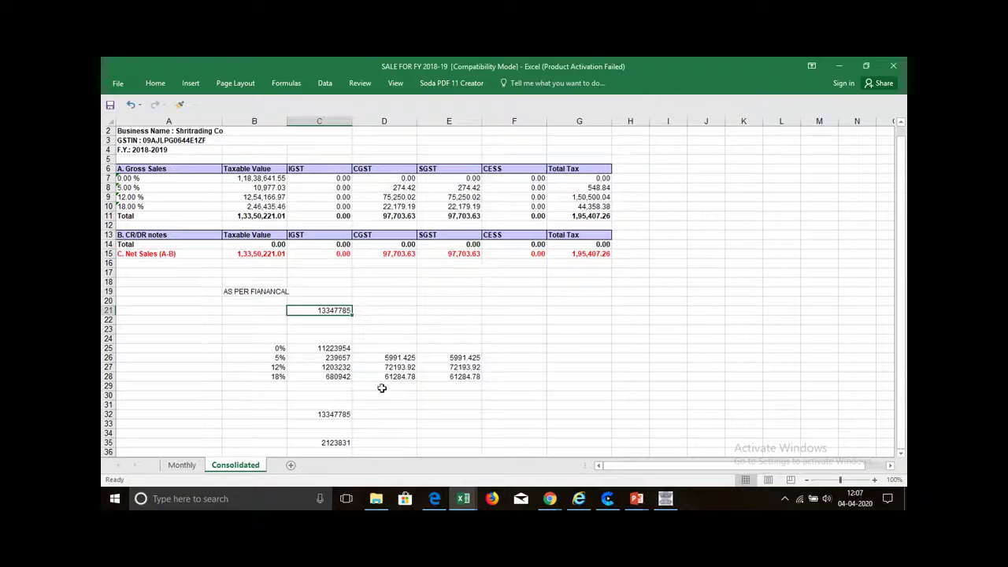
{"action": "left_click", "coordinate": [445, 440]}
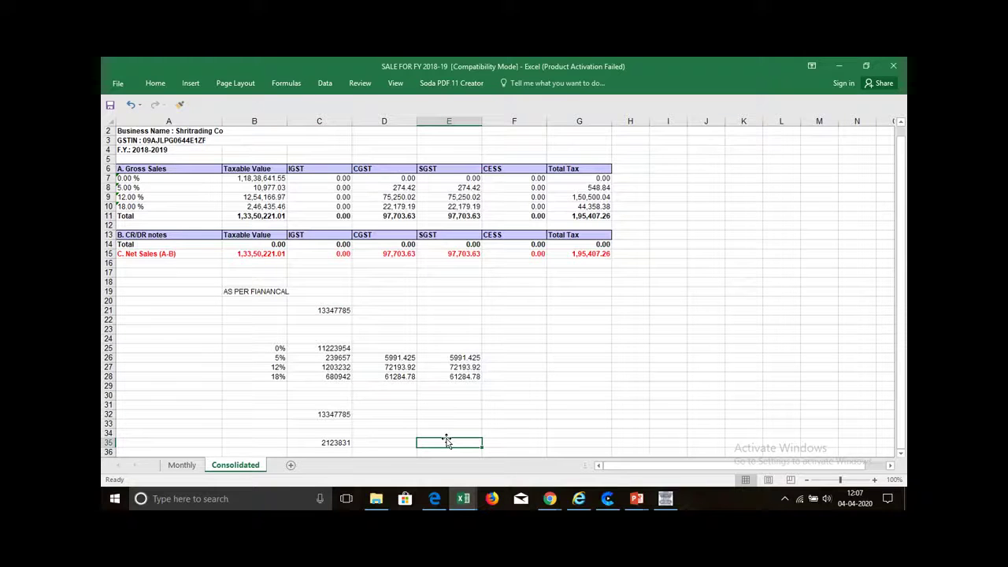
{"action": "type", "text": "="}
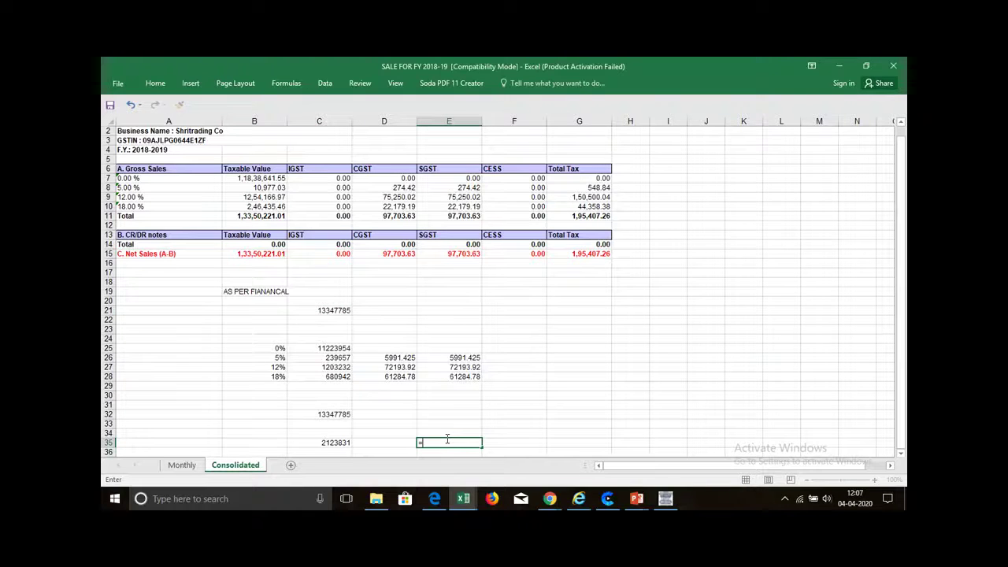
{"action": "left_click", "coordinate": [335, 442]}
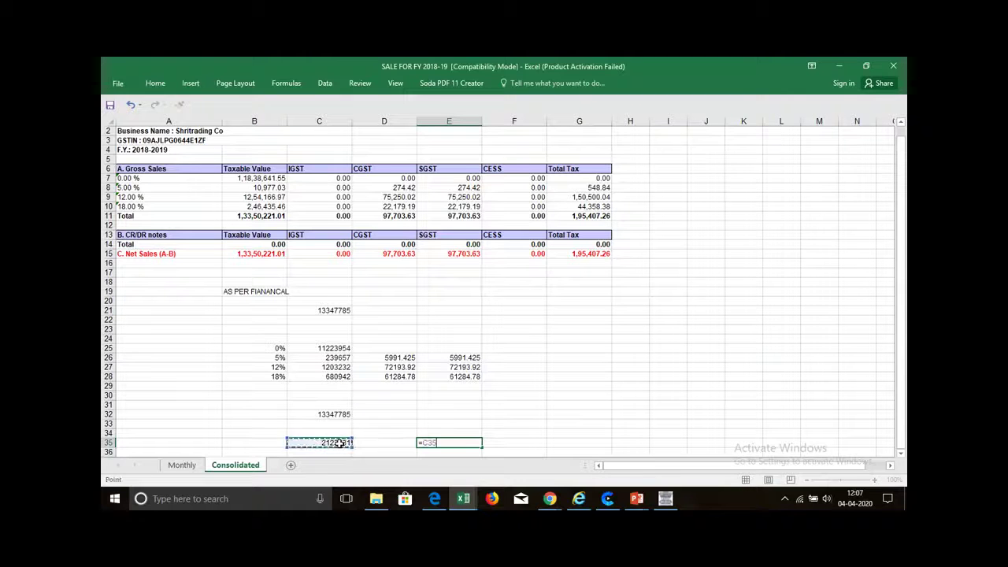
{"action": "type", "text": "-"}
{"action": "key", "text": "alt+Tab"}
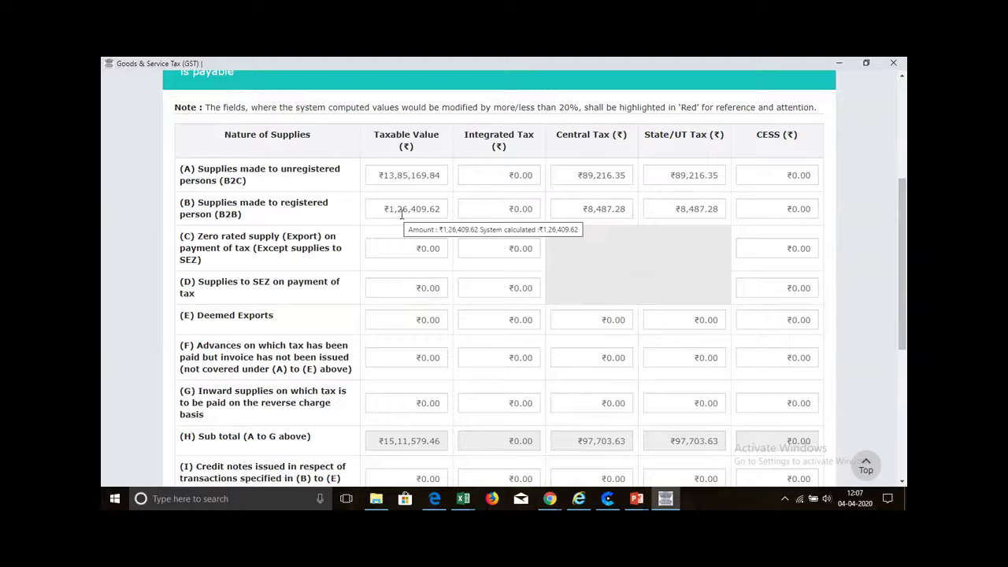
{"action": "key", "text": "alt+Tab"}
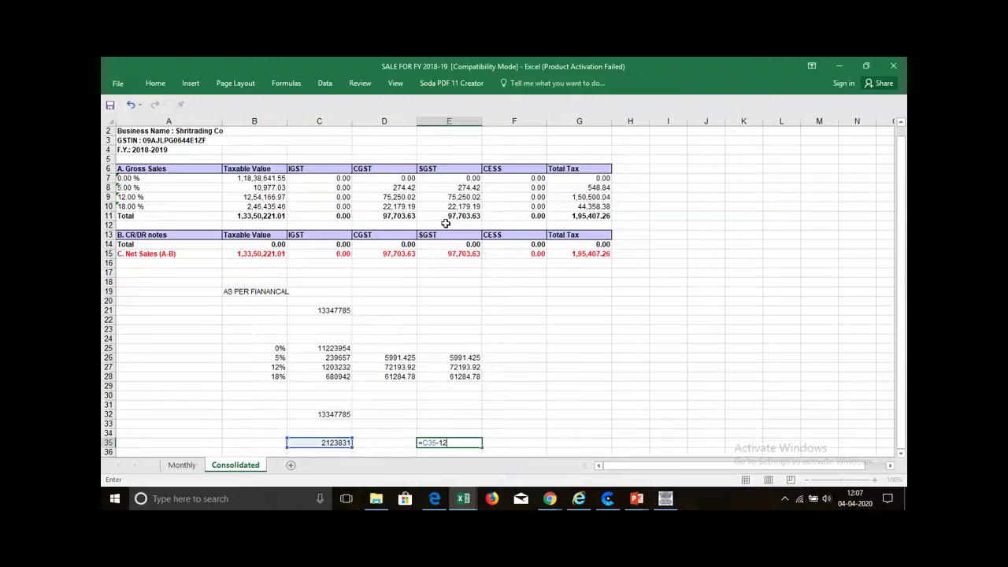
{"action": "type", "text": "09.62"}
{"action": "key", "text": "alt+Tab"}
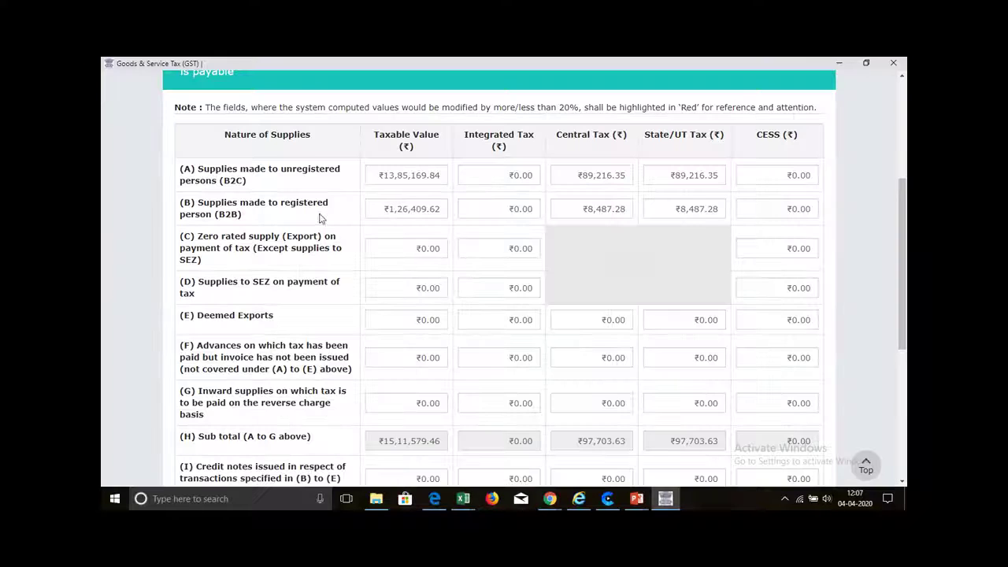
{"action": "key", "text": "alt+Tab"}
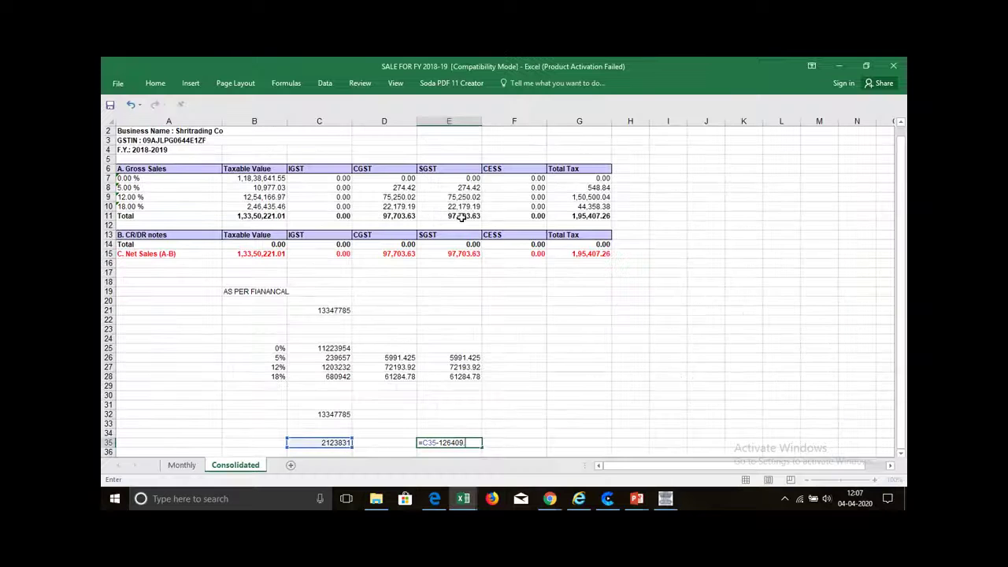
{"action": "type", "text": "62"}
{"action": "key", "text": "Return"}
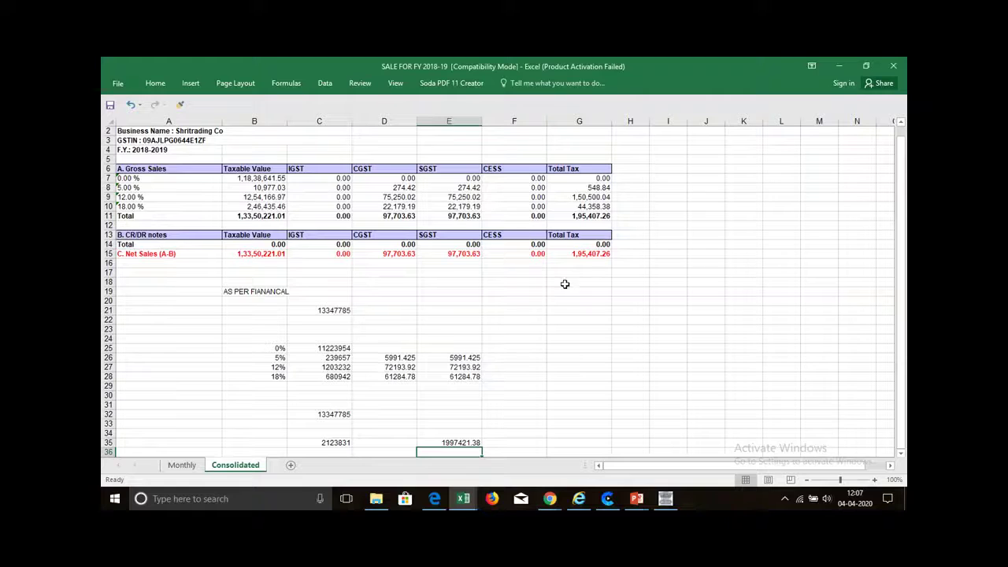
{"action": "left_click", "coordinate": [494, 446]}
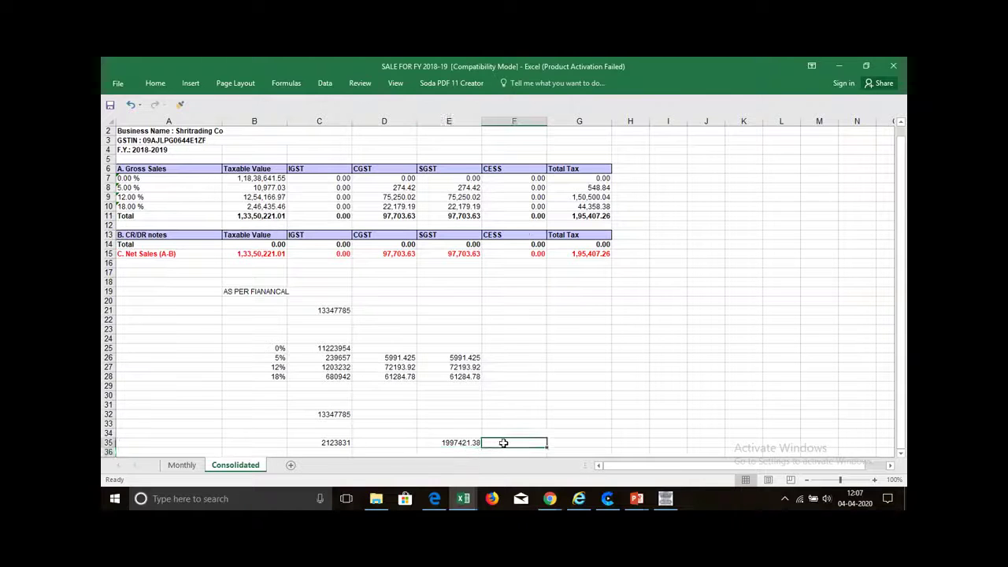
{"action": "type", "text": "="}
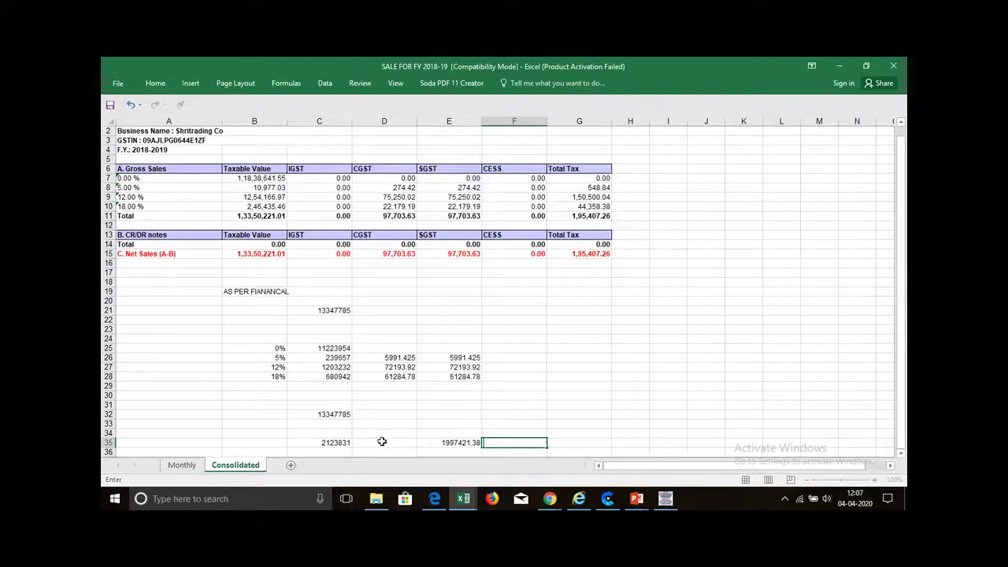
{"action": "key", "text": "Escape"}
Use SUM in cell D35 to total the rate-wise CGST amounts of the financial figures in column D
{"action": "left_click", "coordinate": [382, 442]}
{"action": "type", "text": "=SUM("}
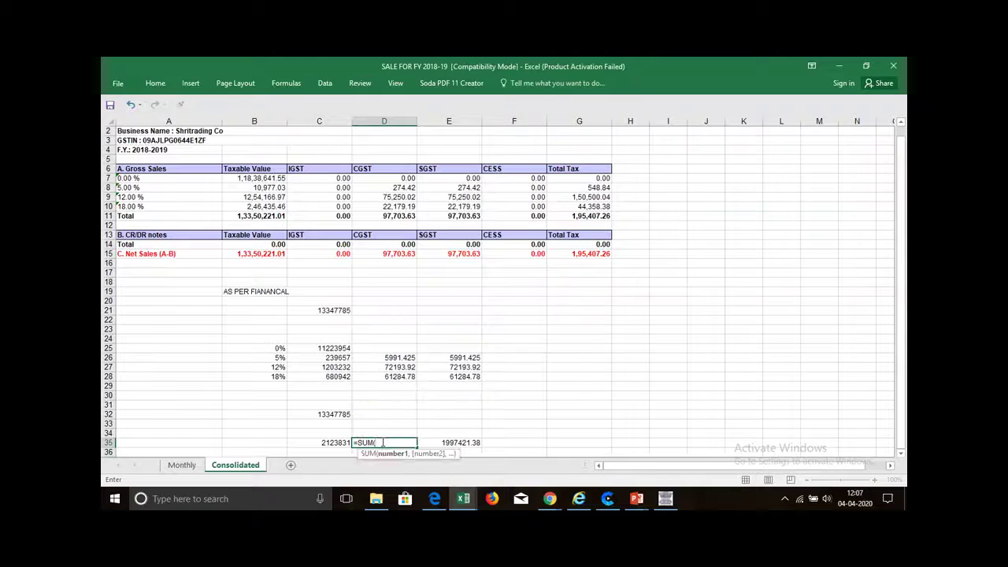
{"action": "left_click_drag", "start_coordinate": [384, 415], "coordinate": [402, 345]}
{"action": "key", "text": "Return"}
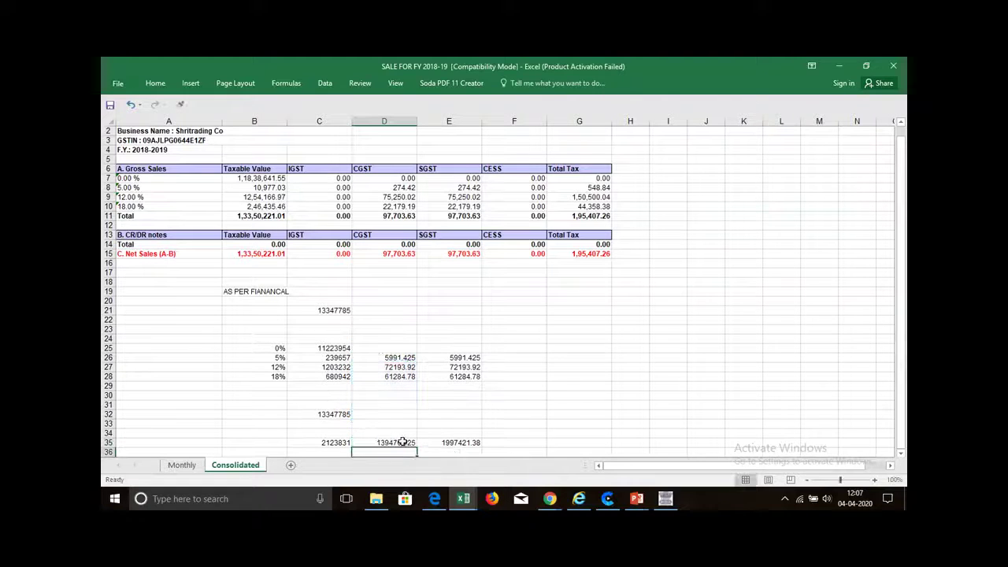
In cell F35, subtract the portal's B2B central tax of 8487.28 from the CGST total in D35
{"action": "left_click", "coordinate": [517, 443]}
{"action": "type", "text": "="}
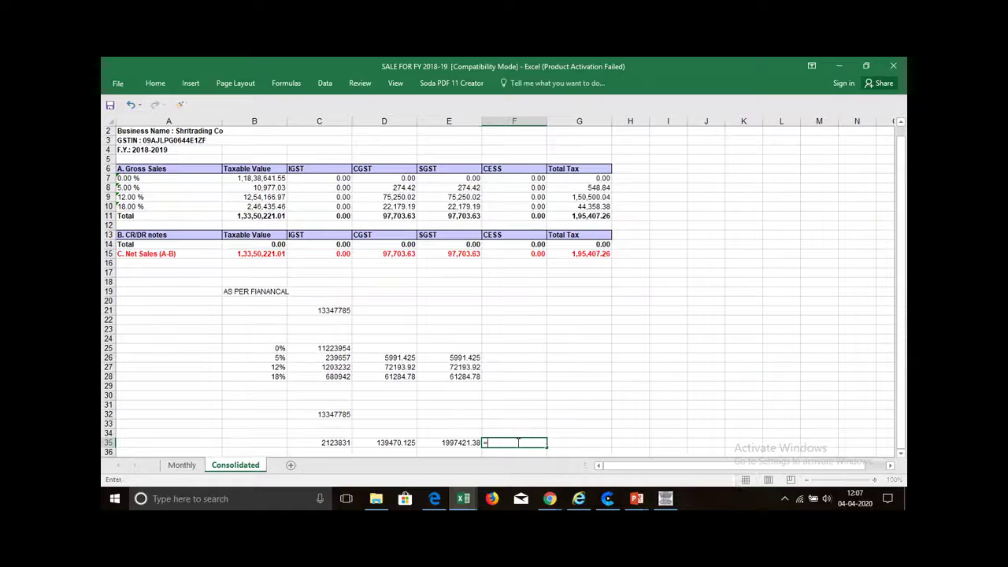
{"action": "left_click", "coordinate": [394, 442]}
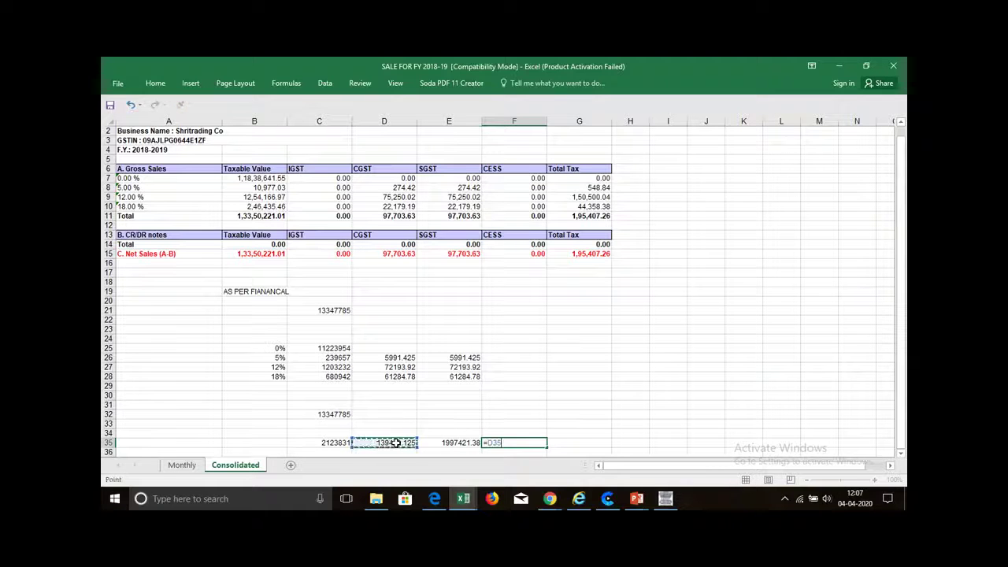
{"action": "type", "text": "-"}
{"action": "key", "text": "alt+Tab"}
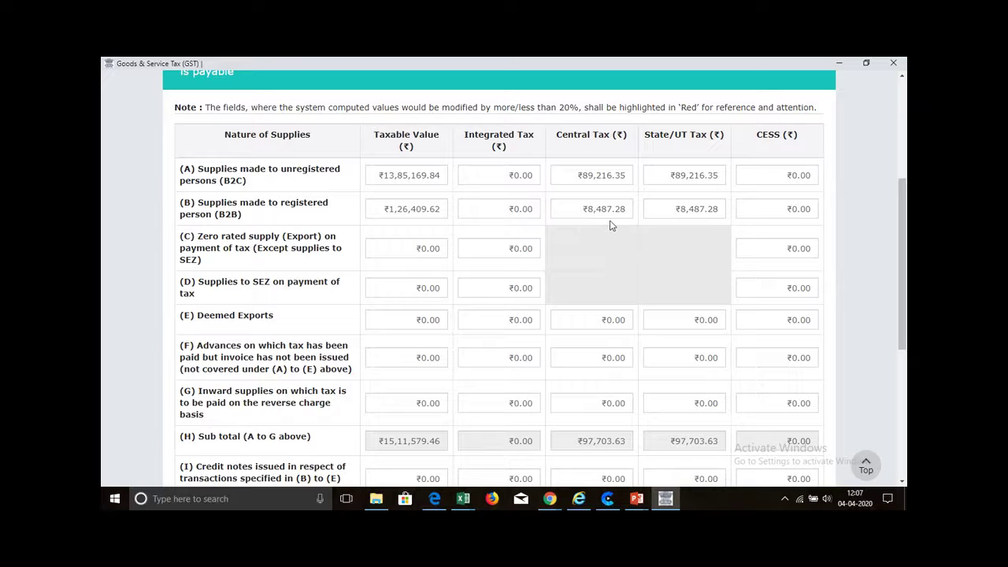
{"action": "key", "text": "alt+Tab"}
{"action": "key", "text": "alt+Tab"}
{"action": "key", "text": "alt+Tab"}
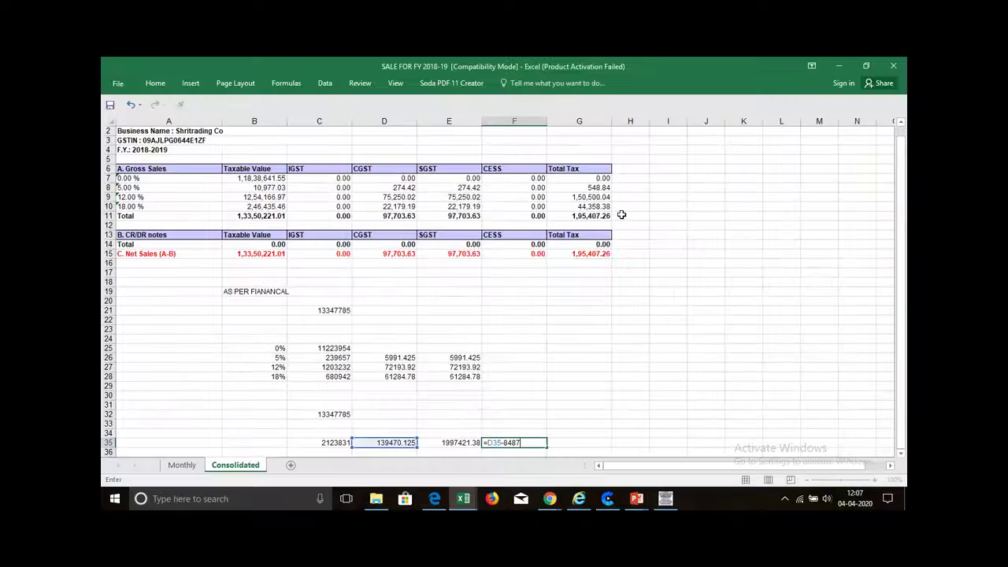
{"action": "type", "text": ".28"}
{"action": "key", "text": "Return"}
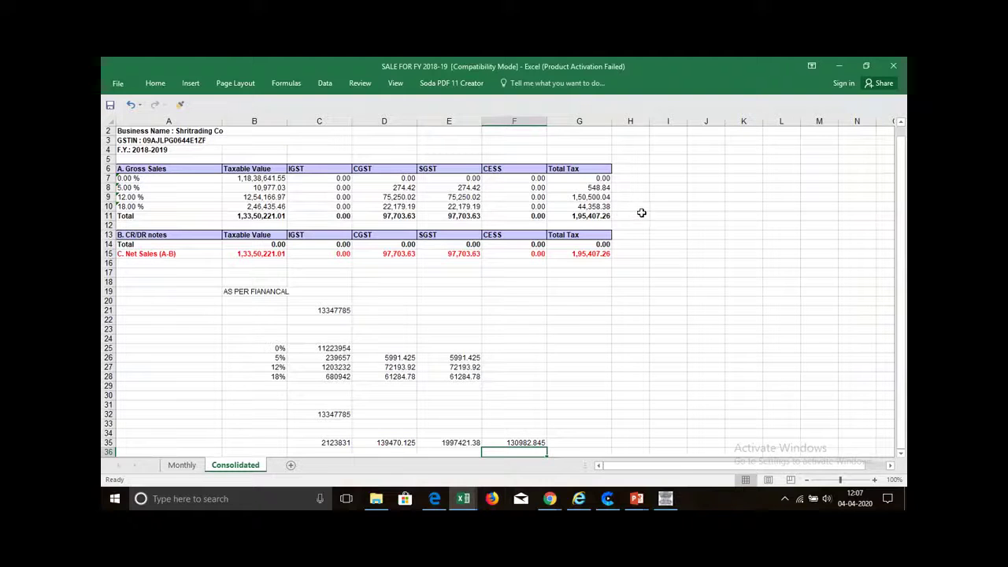
Switch to the GST portal and set the table 4 B2C taxable value to 1997421.38, as worked out in cell E35
{"action": "left_click", "coordinate": [451, 442]}
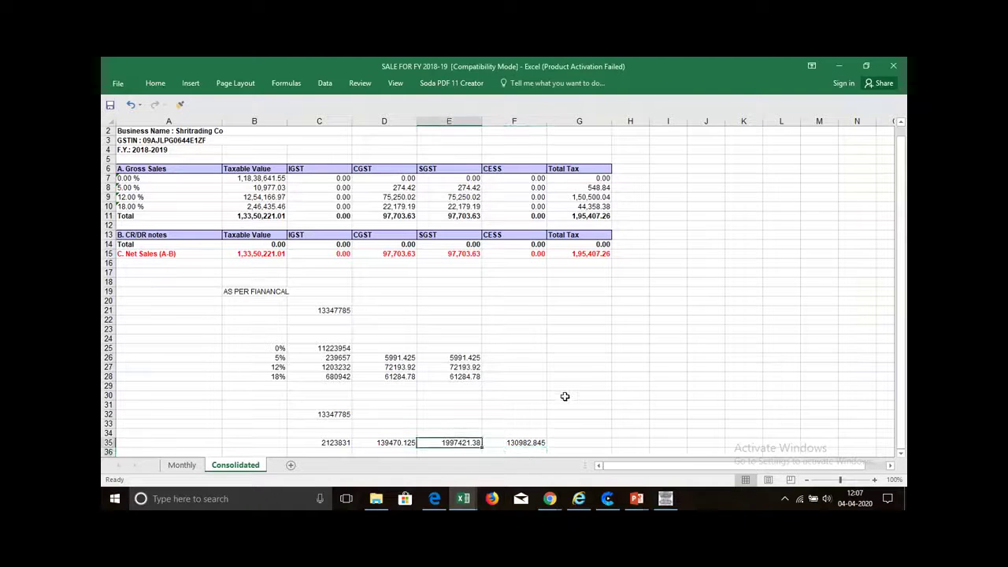
{"action": "key", "text": "alt+Tab"}
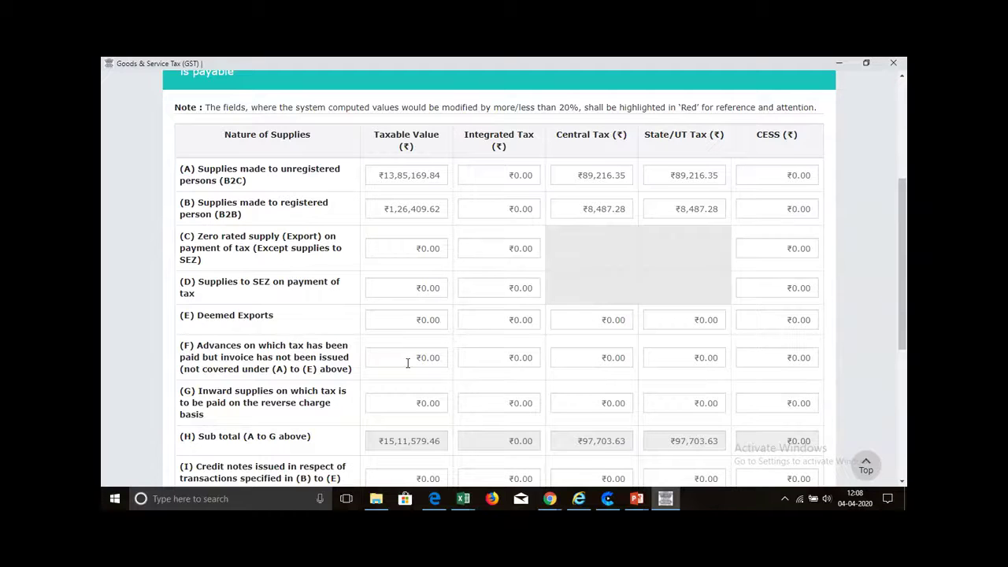
{"action": "left_click_drag", "start_coordinate": [903, 232], "coordinate": [904, 280]}
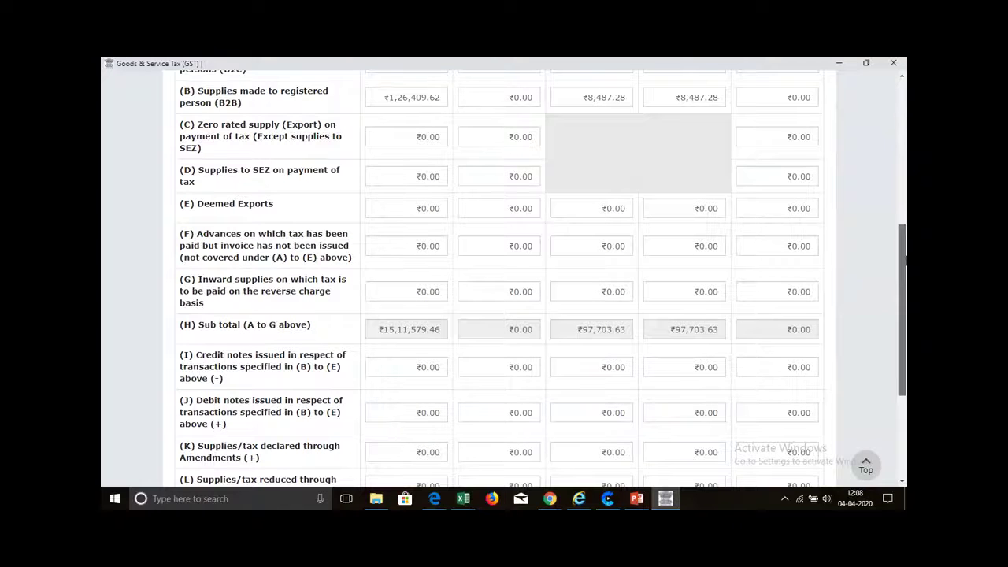
{"action": "scroll", "coordinate": [900, 228], "scroll_direction": "up", "scroll_amount": 1}
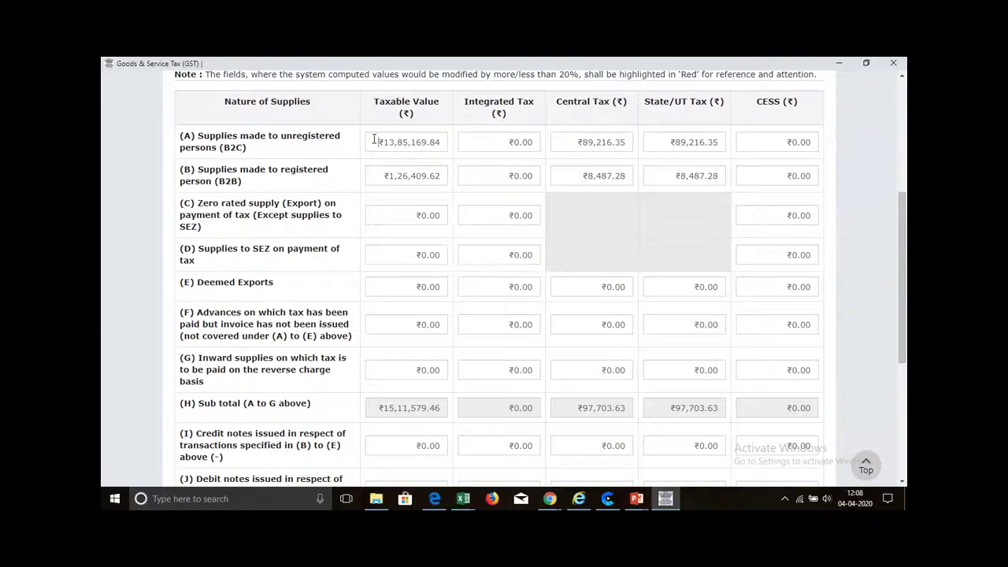
{"action": "left_click_drag", "start_coordinate": [374, 142], "coordinate": [513, 137]}
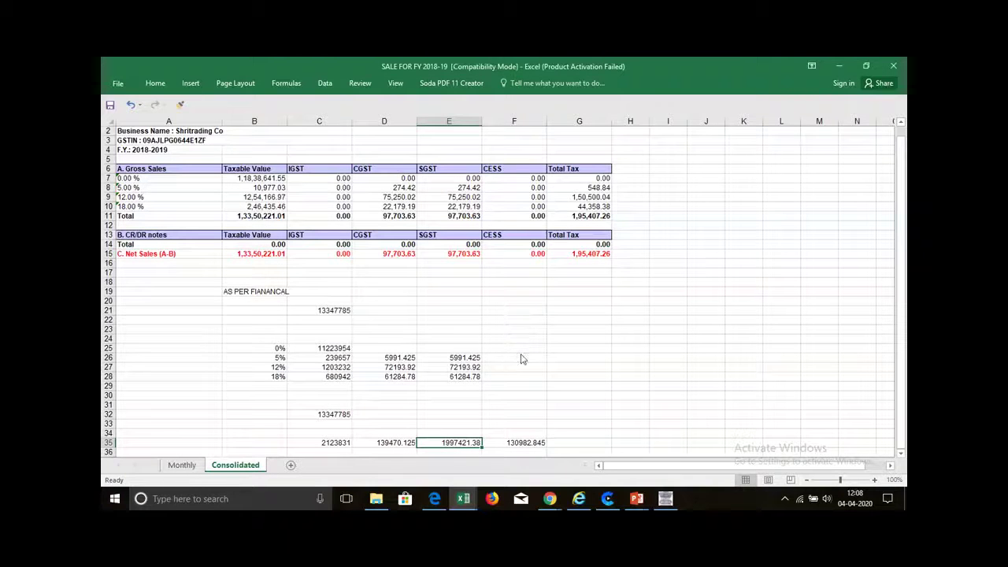
{"action": "key", "text": "alt+Tab"}
{"action": "key", "text": "BackSpace"}
{"action": "key", "text": "BackSpace"}
{"action": "key", "text": "BackSpace"}
{"action": "key", "text": "BackSpace"}
{"action": "key", "text": "BackSpace"}
{"action": "key", "text": "BackSpace"}
{"action": "key", "text": "BackSpace"}
{"action": "key", "text": "BackSpace"}
{"action": "key", "text": "BackSpace"}
{"action": "key", "text": "BackSpace"}
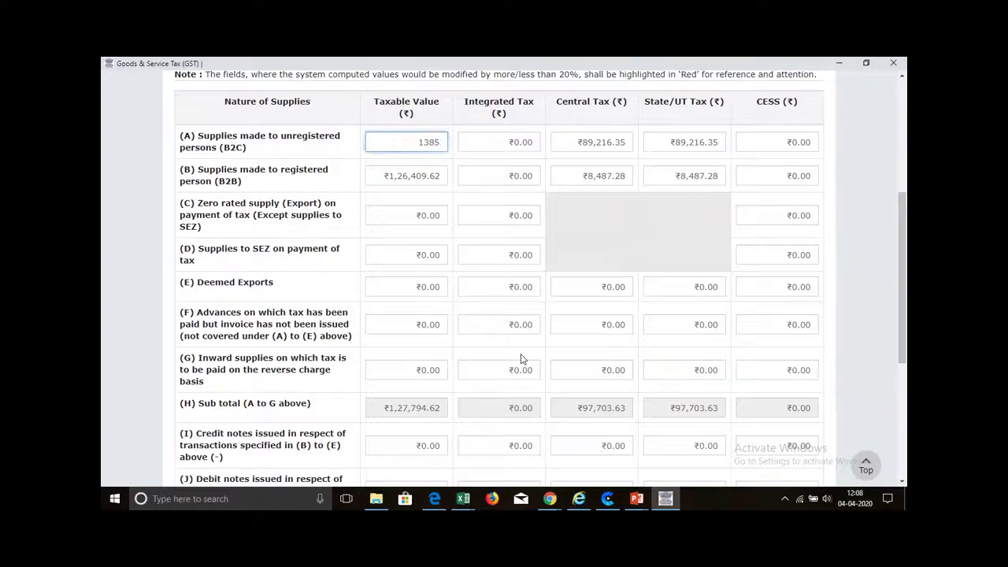
{"action": "type", "text": "1997421"}
{"action": "key", "text": "alt+Tab"}
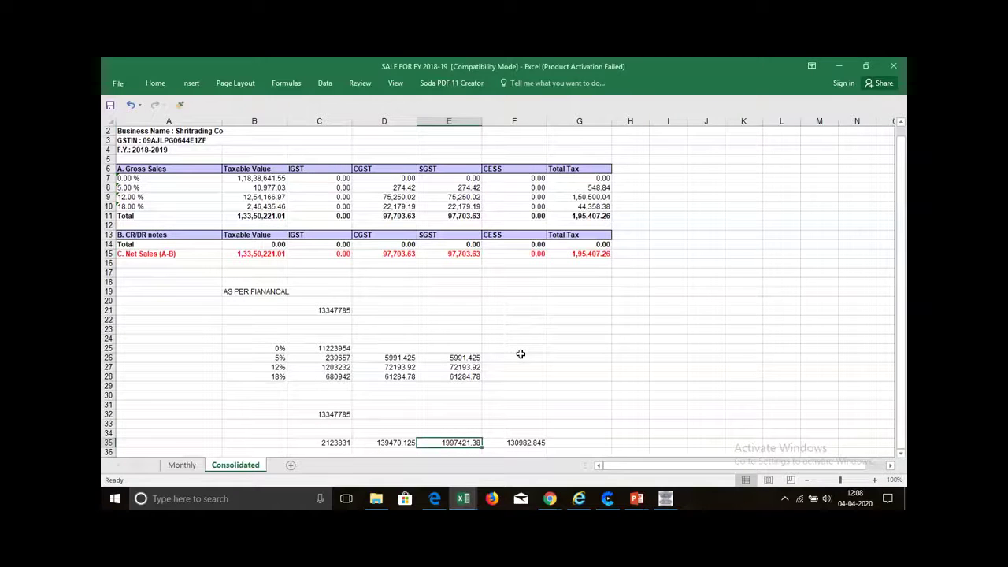
{"action": "key", "text": "alt+Tab"}
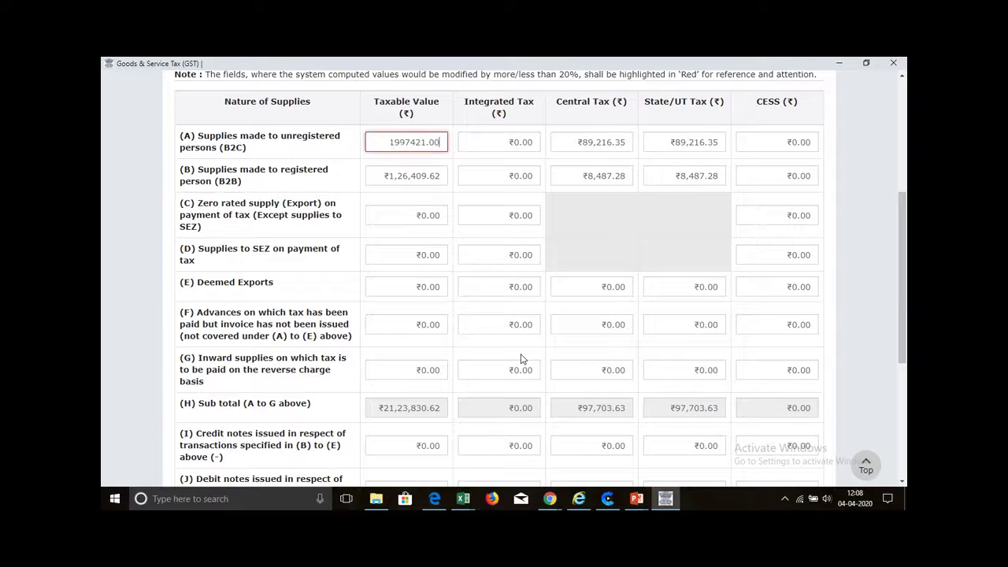
{"action": "key", "text": "BackSpace"}
{"action": "key", "text": "BackSpace"}
{"action": "type", "text": "38"}
{"action": "key", "text": "Tab"}
{"action": "key", "text": "Tab"}
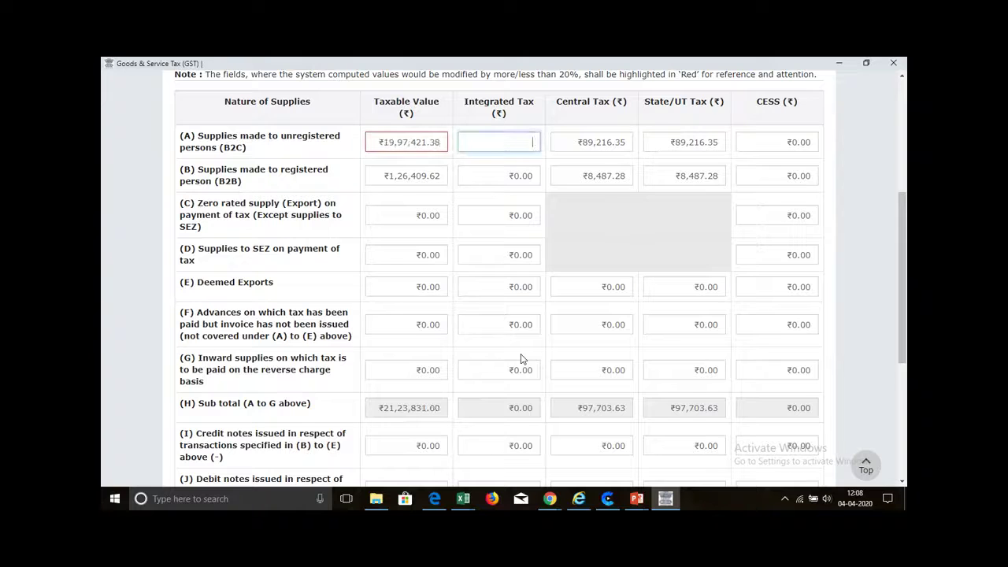
Look up cell F35 in the Excel workbook and set the portal's B2C central tax to 130982.84
{"action": "key", "text": "alt+Tab"}
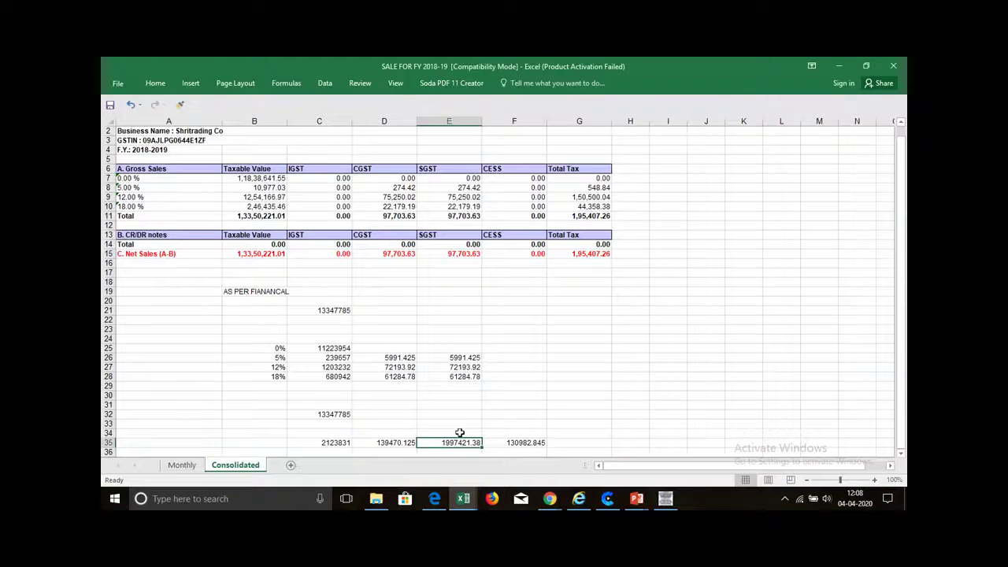
{"action": "left_click", "coordinate": [517, 442]}
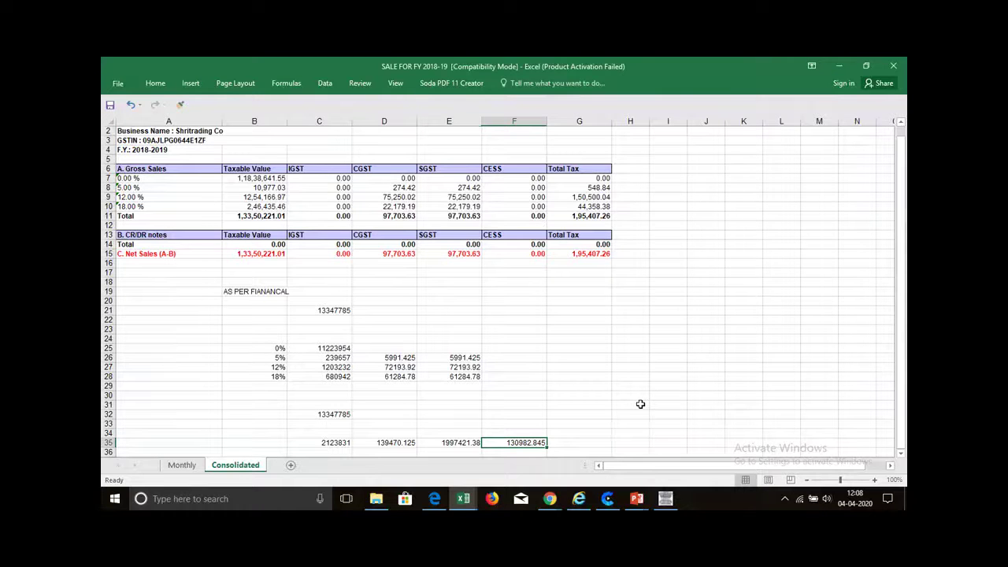
{"action": "key", "text": "alt+Tab"}
{"action": "key", "text": "BackSpace"}
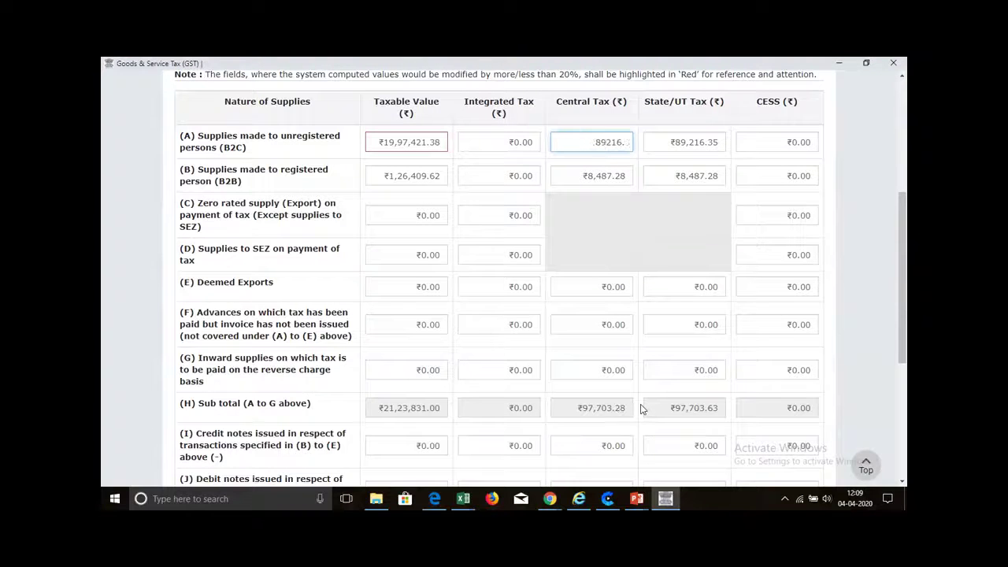
{"action": "key", "text": "BackSpace"}
{"action": "key", "text": "BackSpace"}
{"action": "key", "text": "BackSpace"}
{"action": "key", "text": "BackSpace"}
{"action": "key", "text": "BackSpace"}
{"action": "key", "text": "BackSpace"}
{"action": "type", "text": "1,30,98"}
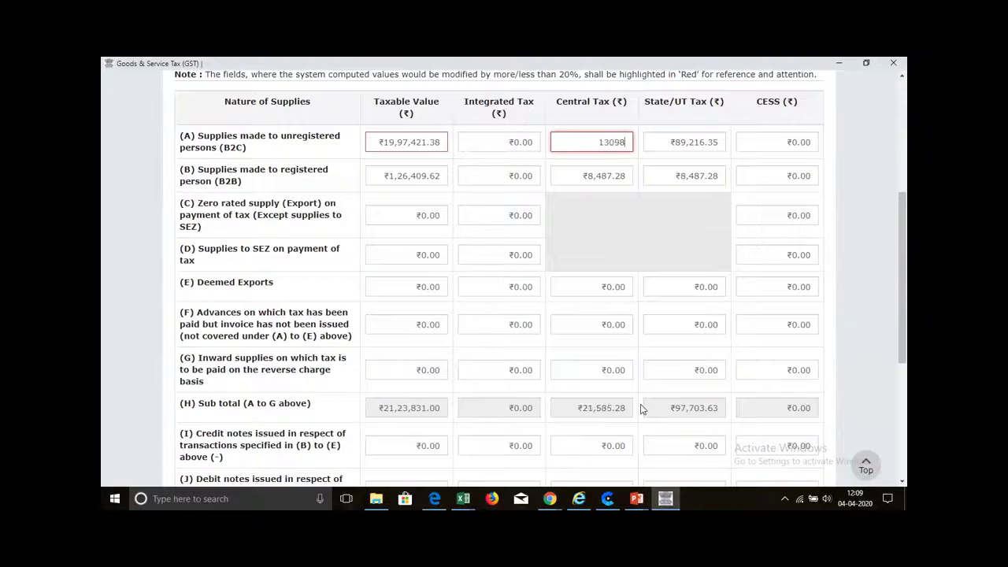
{"action": "type", "text": "2.84"}
{"action": "key", "text": "Tab"}
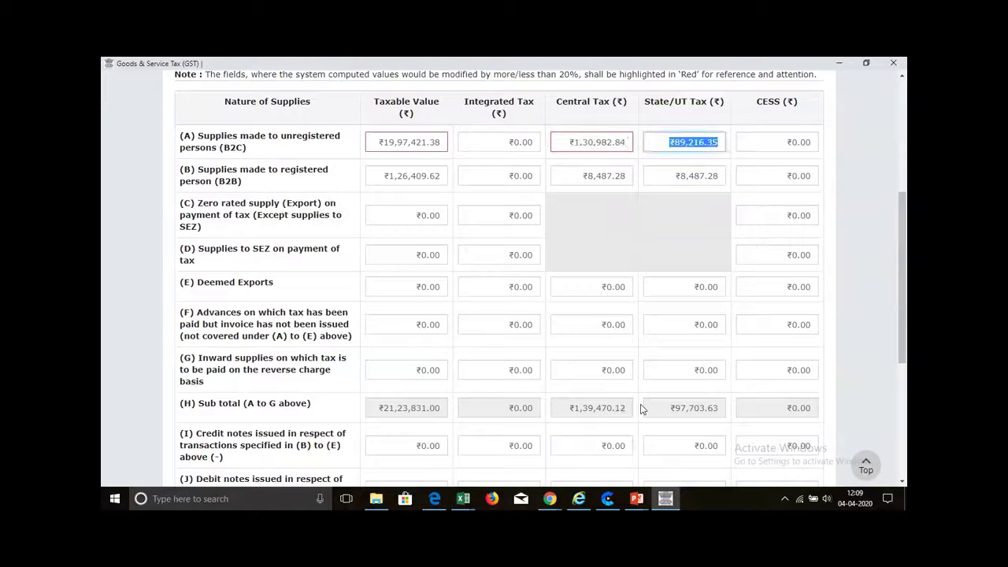
Set the B2C State/UT tax in table 4 to 130982.84
{"action": "type", "text": "130"}
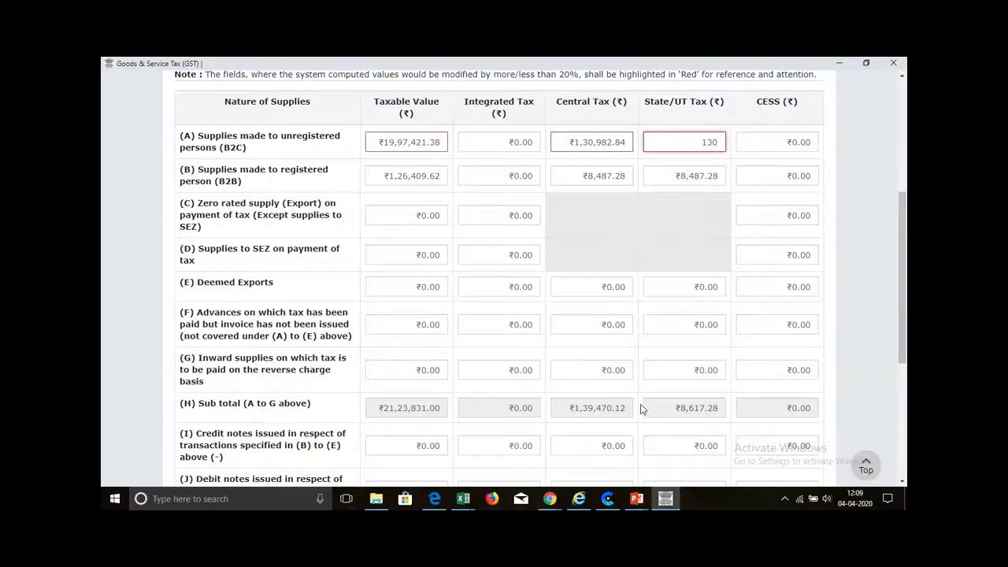
{"action": "type", "text": "982.84"}
{"action": "key", "text": "Tab"}
{"action": "left_click", "coordinate": [636, 243]}
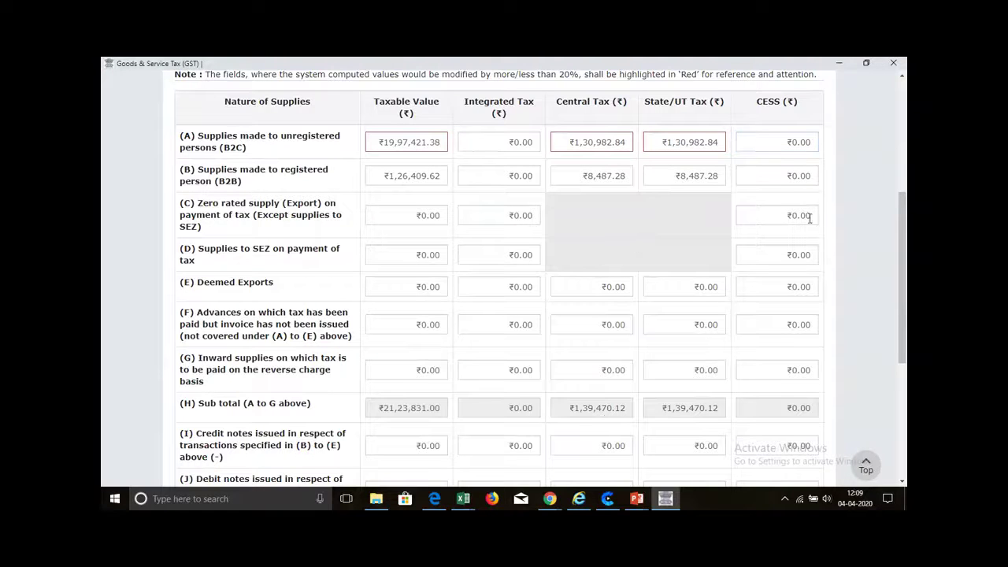
{"action": "scroll", "coordinate": [708, 197], "scroll_direction": "down", "scroll_amount": 1}
{"action": "scroll", "coordinate": [551, 173], "scroll_direction": "up", "scroll_amount": 1}
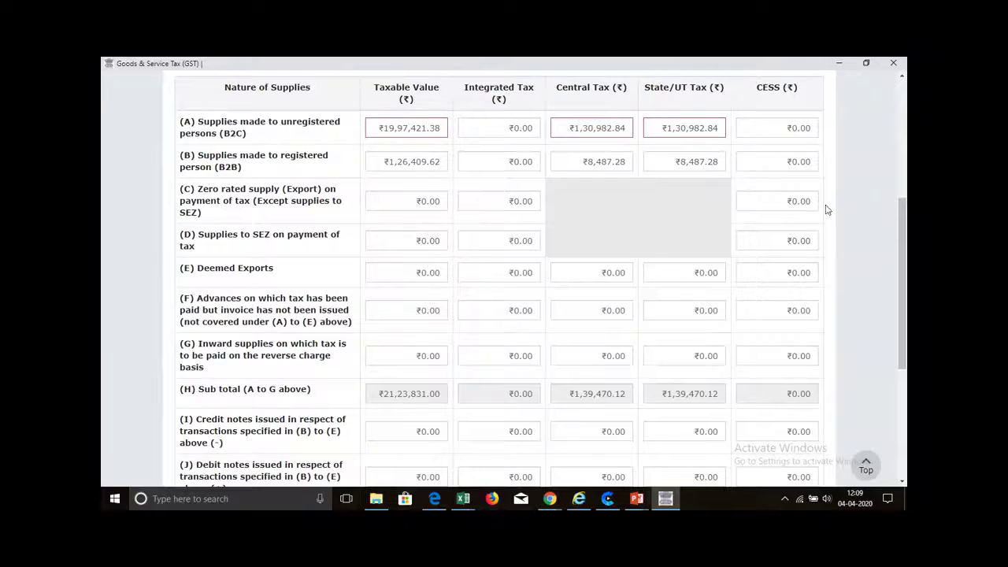
Save table 4, agreeing to proceed with the values that differ by more than 20% from the system-computed ones
{"action": "left_click_drag", "start_coordinate": [901, 219], "coordinate": [901, 329]}
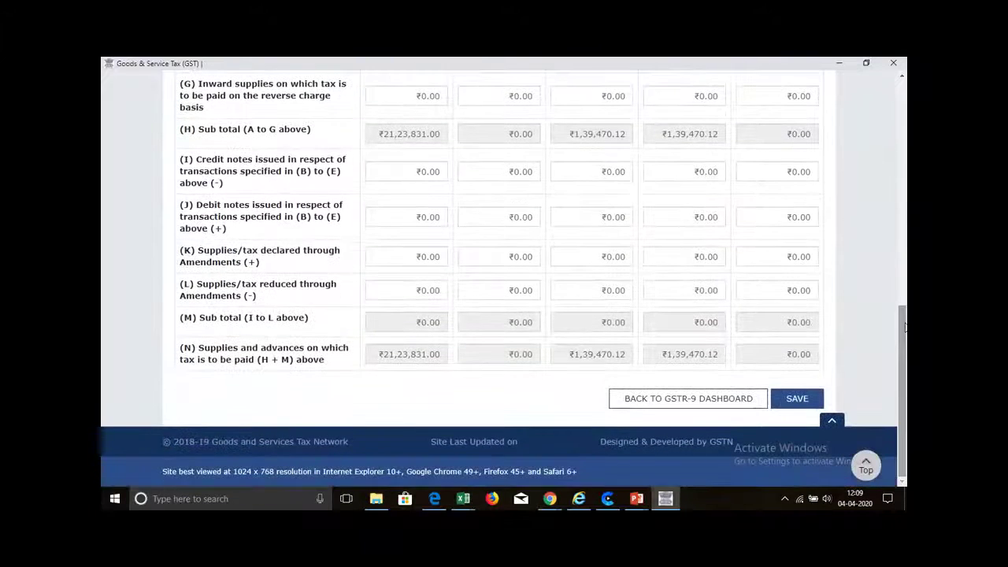
{"action": "left_click", "coordinate": [797, 397]}
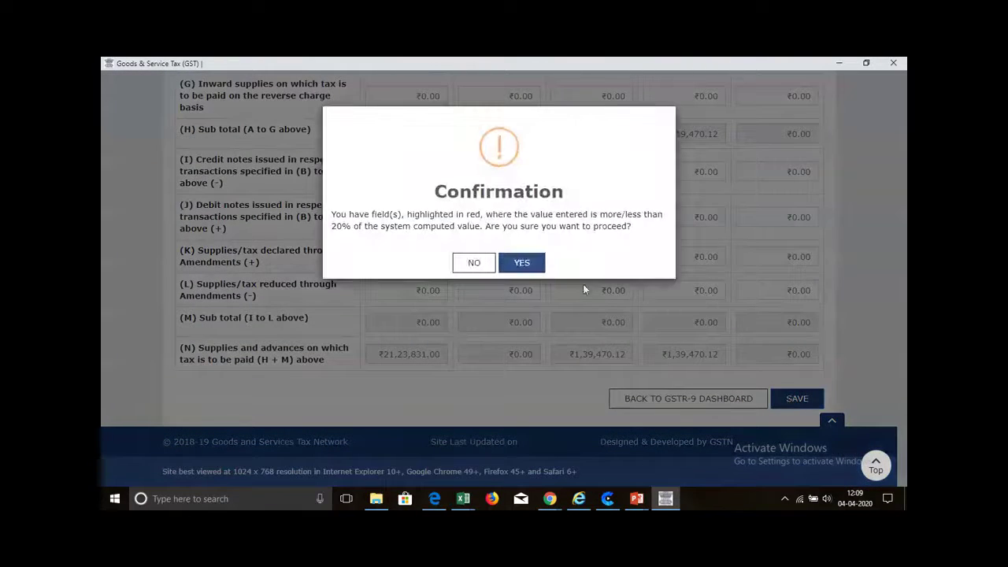
{"action": "left_click", "coordinate": [521, 267]}
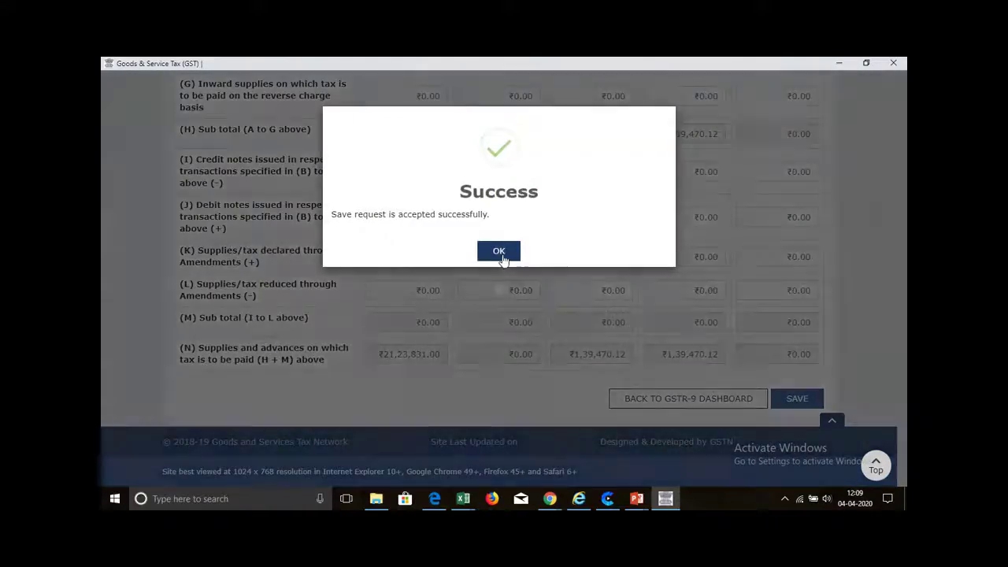
{"action": "left_click", "coordinate": [499, 253]}
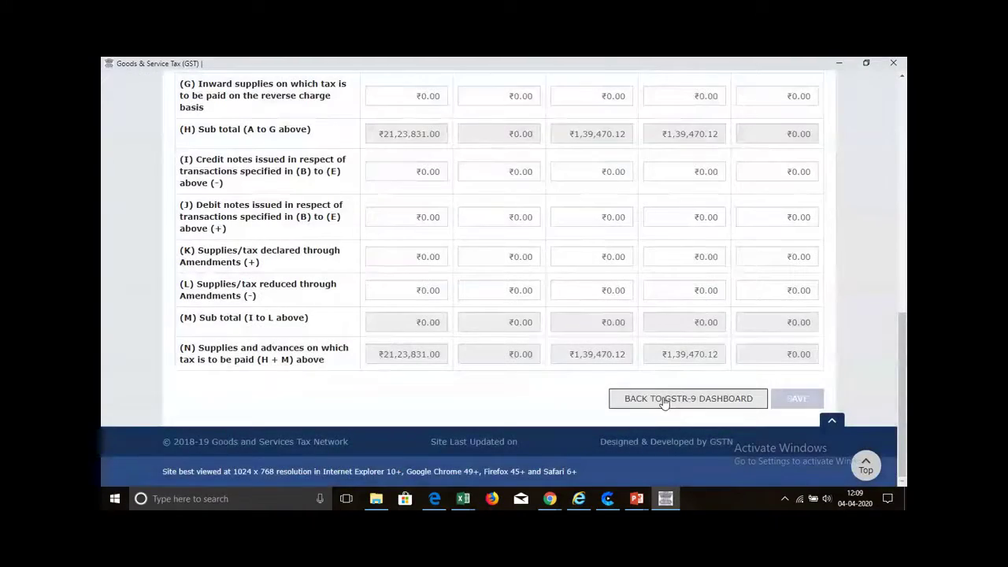
Return to the GSTR-9 dashboard and open table 5, outward supplies on which tax is not payable
{"action": "left_click", "coordinate": [664, 398]}
{"action": "scroll", "coordinate": [903, 213], "scroll_direction": "down", "scroll_amount": 3}
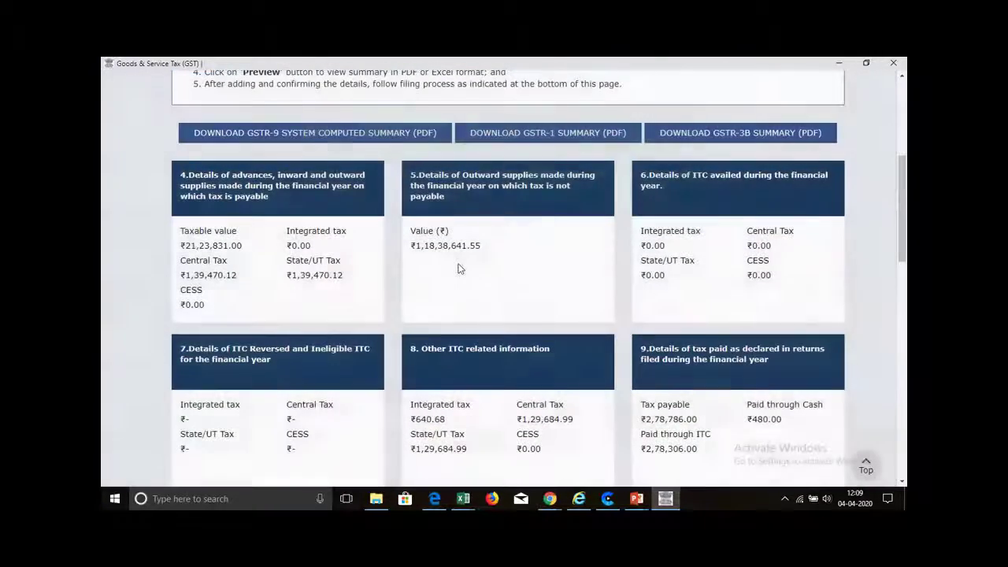
{"action": "left_click", "coordinate": [446, 270]}
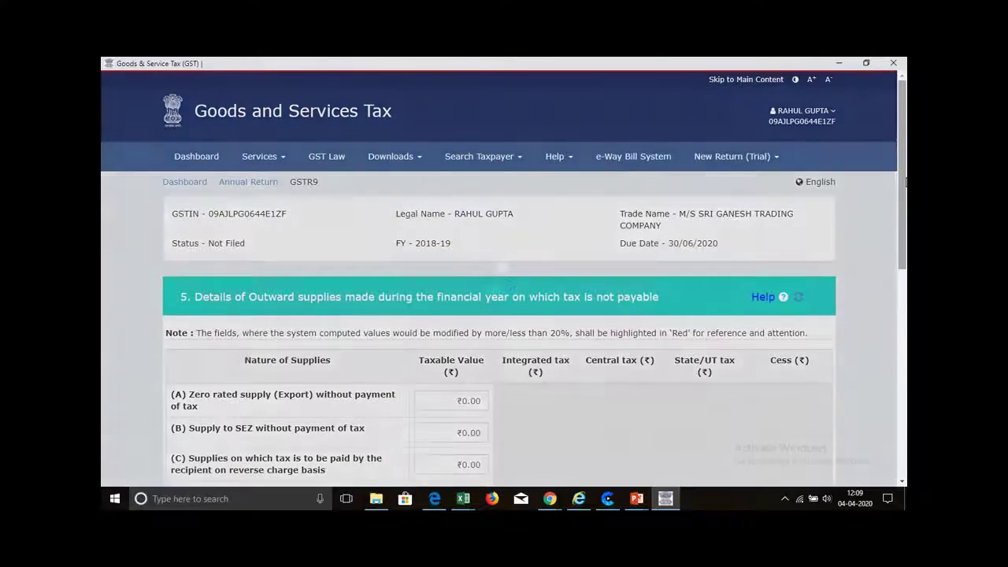
Look up the 0% sales in C25 of the Excel workbook and set the portal's table 5 Exempted taxable value to 11223954
{"action": "left_click_drag", "start_coordinate": [905, 181], "coordinate": [906, 281]}
{"action": "left_click_drag", "start_coordinate": [423, 276], "coordinate": [562, 289]}
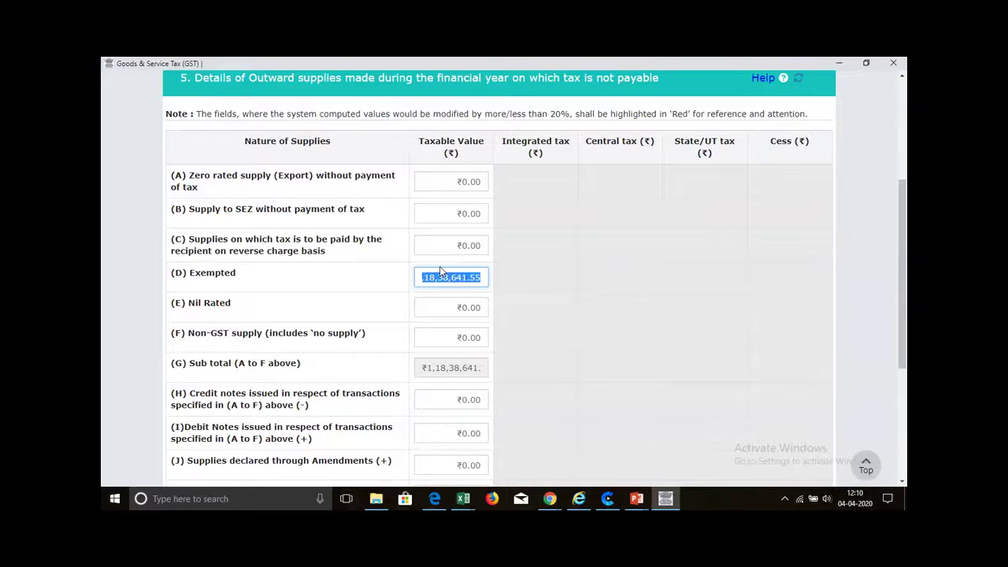
{"action": "key", "text": "alt+Tab"}
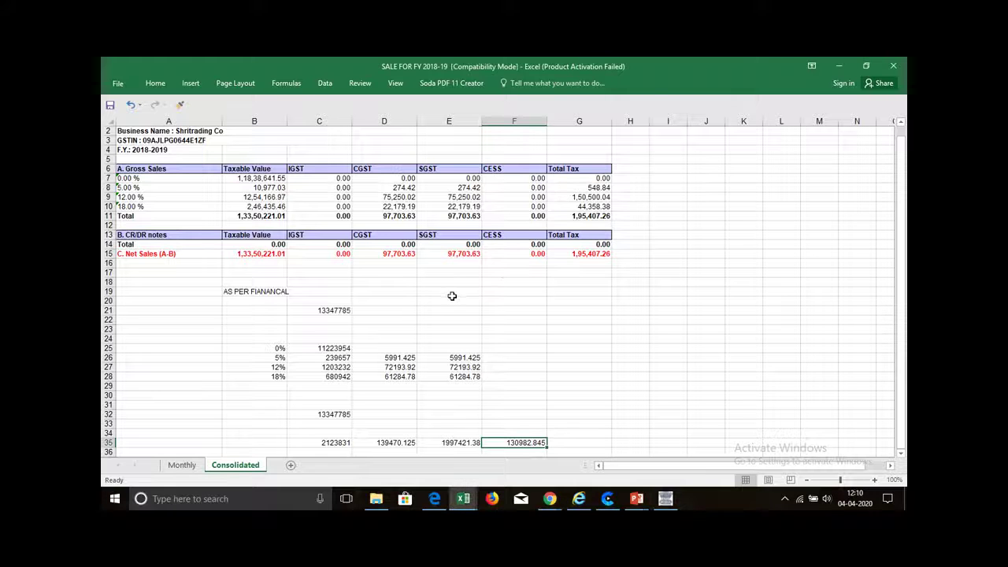
{"action": "left_click", "coordinate": [338, 349]}
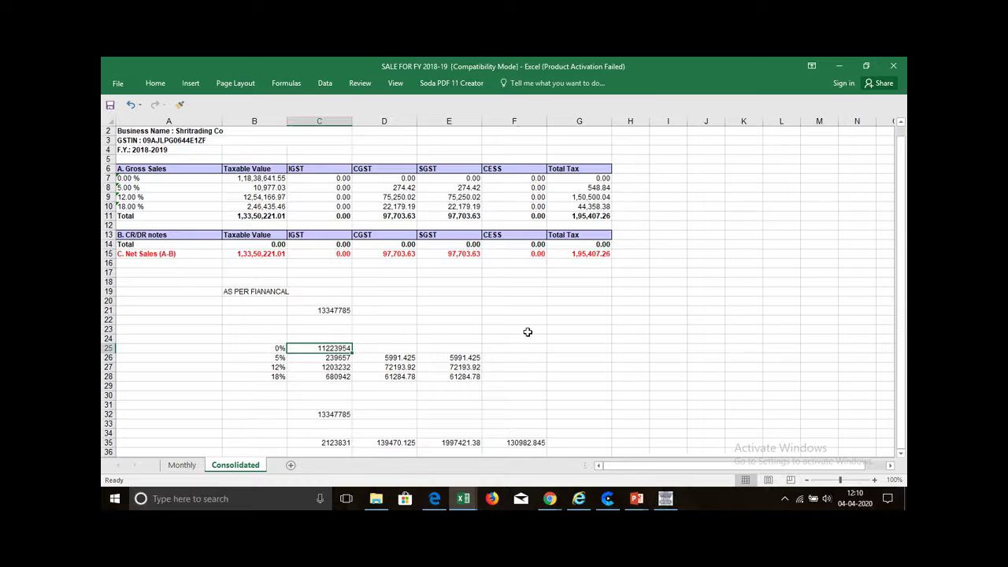
{"action": "key", "text": "alt+Tab"}
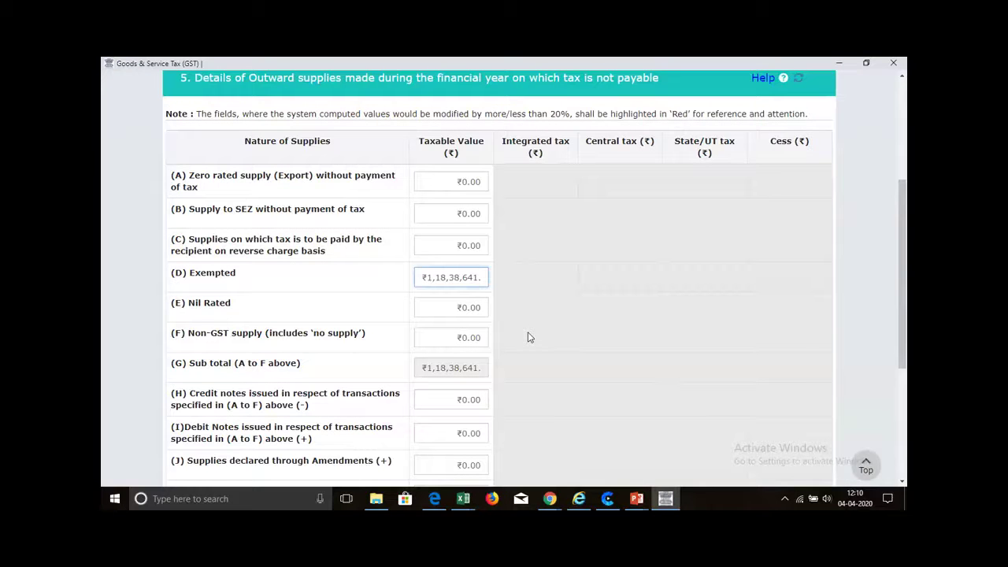
{"action": "key", "text": "BackSpace"}
{"action": "key", "text": "BackSpace"}
{"action": "key", "text": "BackSpace"}
{"action": "key", "text": "BackSpace"}
{"action": "key", "text": "BackSpace"}
{"action": "key", "text": "BackSpace"}
{"action": "key", "text": "BackSpace"}
{"action": "key", "text": "BackSpace"}
{"action": "key", "text": "BackSpace"}
{"action": "key", "text": "BackSpace"}
{"action": "key", "text": "BackSpace"}
{"action": "type", "text": "1122395"}
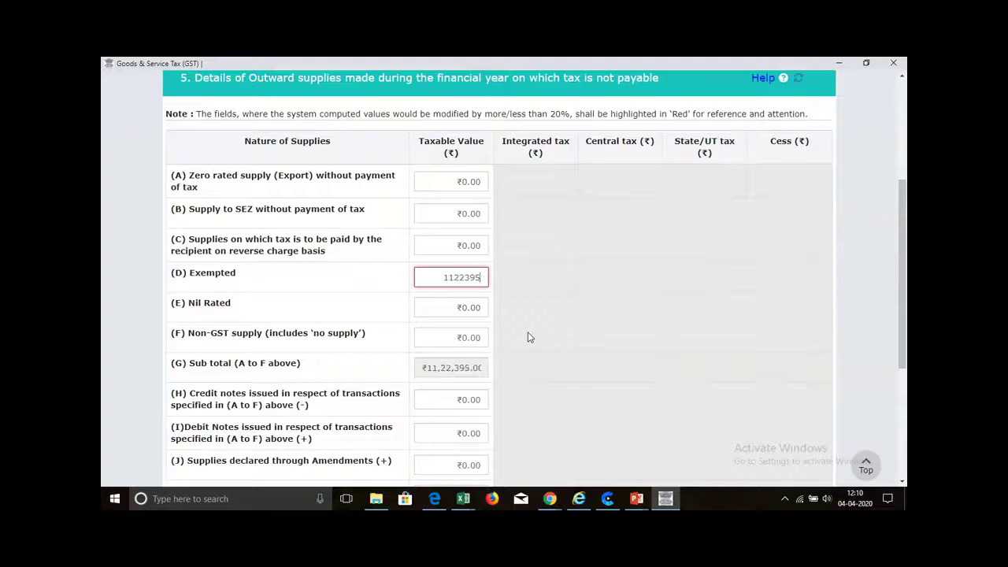
{"action": "type", "text": "4"}
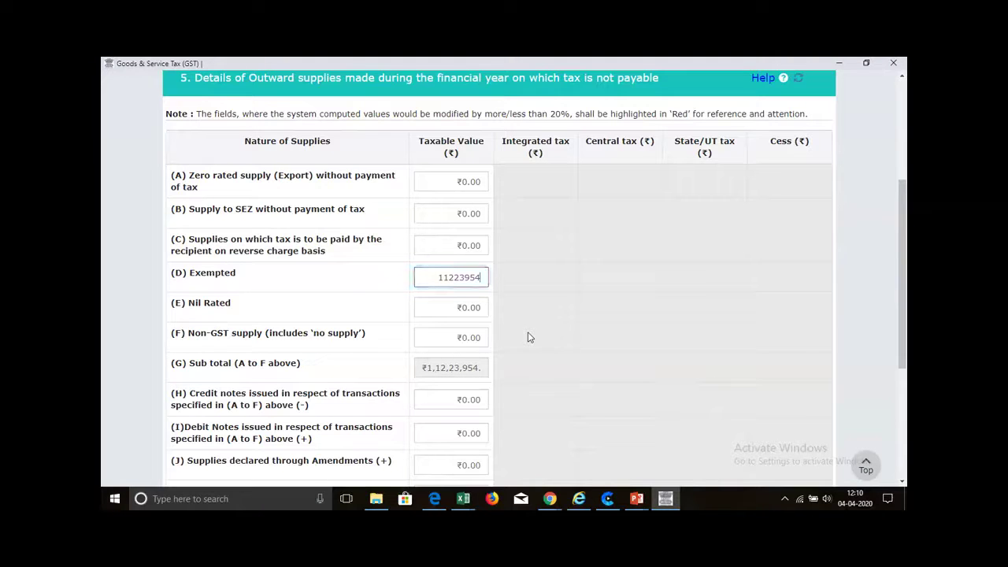
{"action": "left_click", "coordinate": [473, 322]}
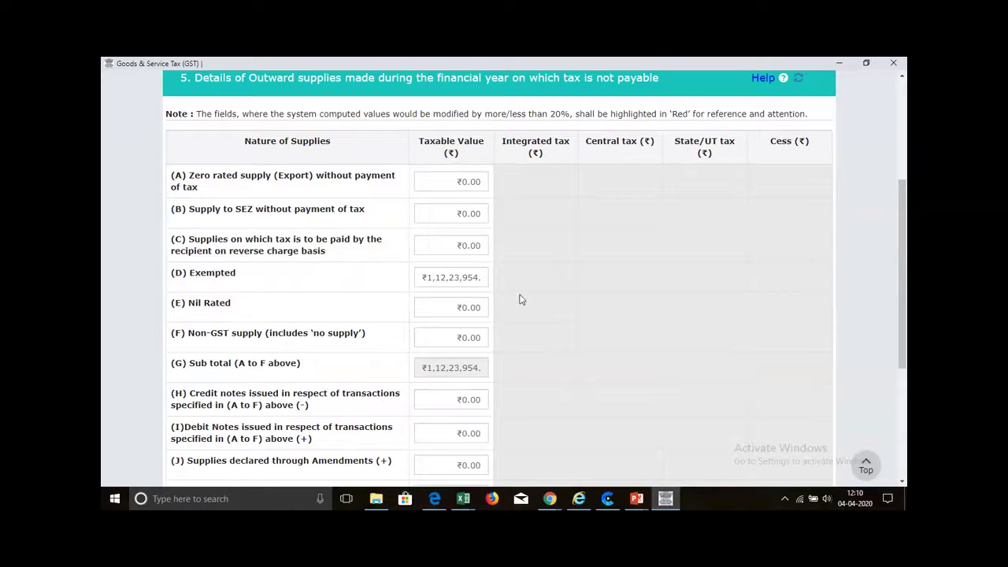
Review the table 5 rows through total turnover and save the table, acknowledging the save confirmation
{"action": "left_click_drag", "start_coordinate": [902, 203], "coordinate": [903, 271]}
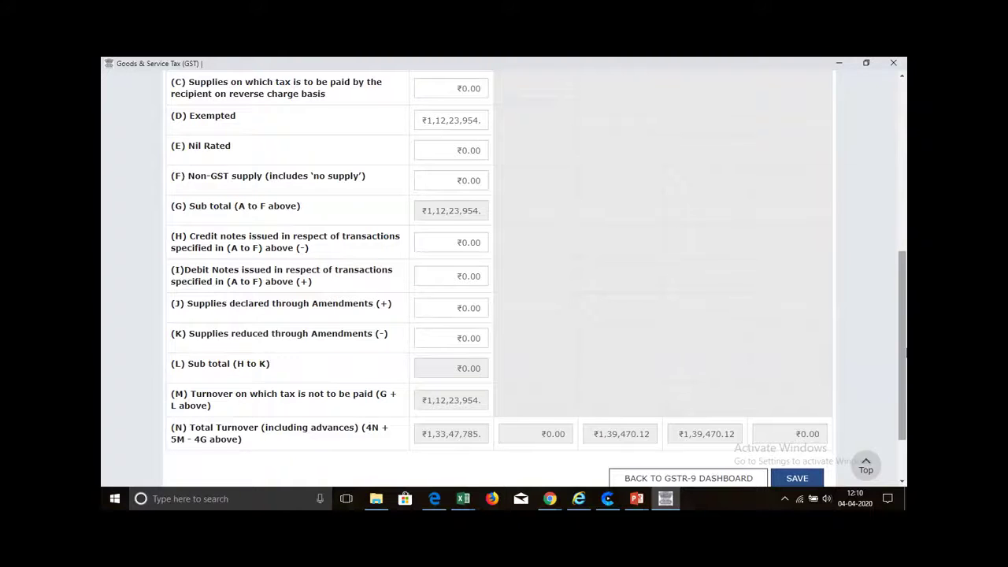
{"action": "scroll", "coordinate": [906, 345], "scroll_direction": "down", "scroll_amount": 2}
{"action": "scroll", "coordinate": [905, 331], "scroll_direction": "up", "scroll_amount": 5}
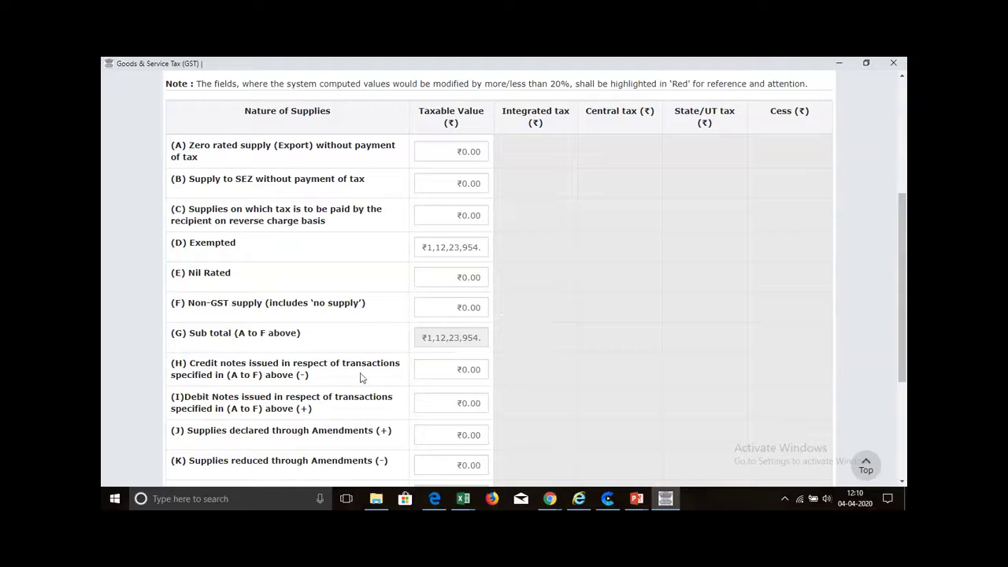
{"action": "scroll", "coordinate": [903, 362], "scroll_direction": "down", "scroll_amount": 3}
{"action": "left_click", "coordinate": [791, 402]}
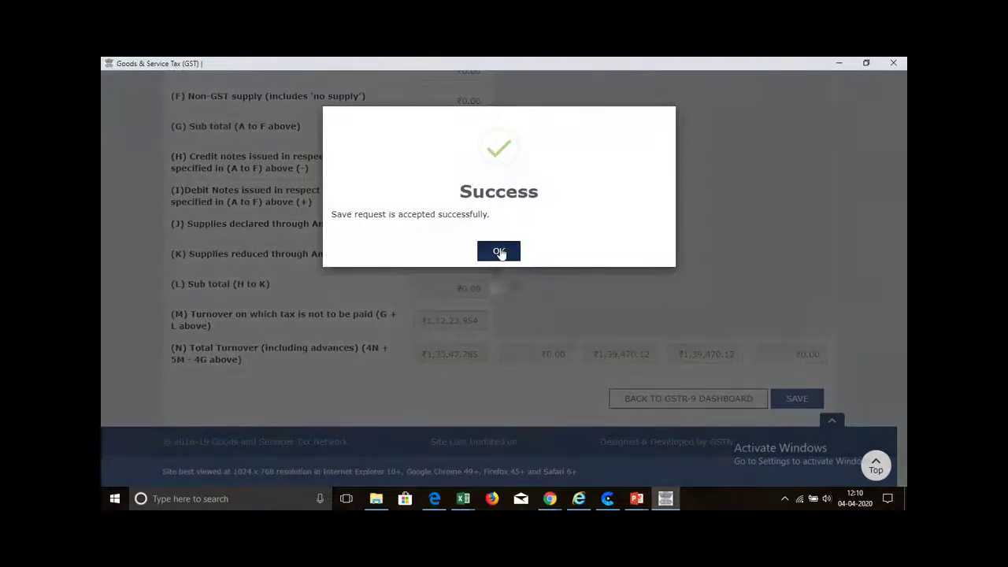
{"action": "left_click", "coordinate": [499, 252]}
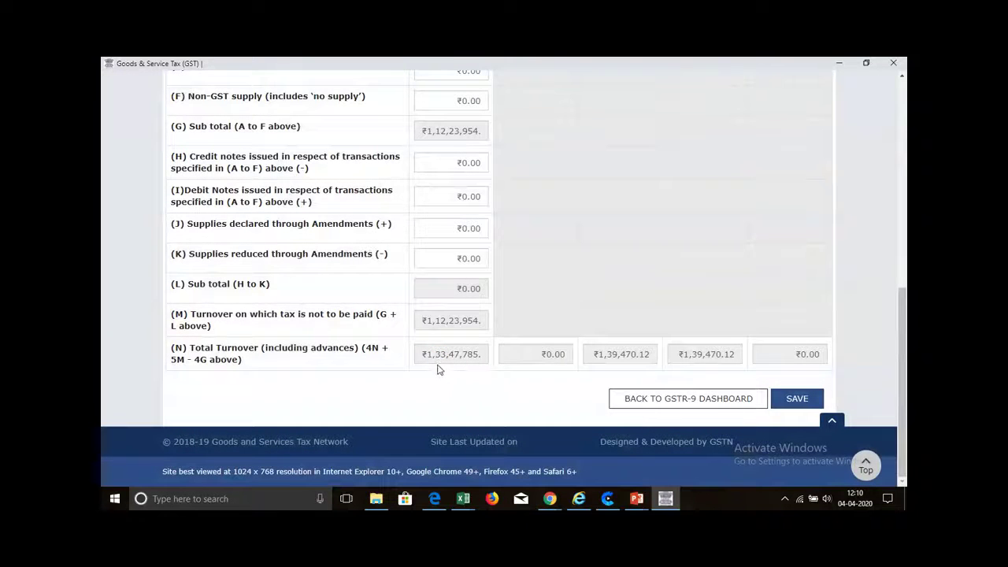
Check table 5's total turnover against the financial turnover in C21 of the Excel sales workbook, and save table 5 again on the portal
{"action": "key", "text": "alt+Tab"}
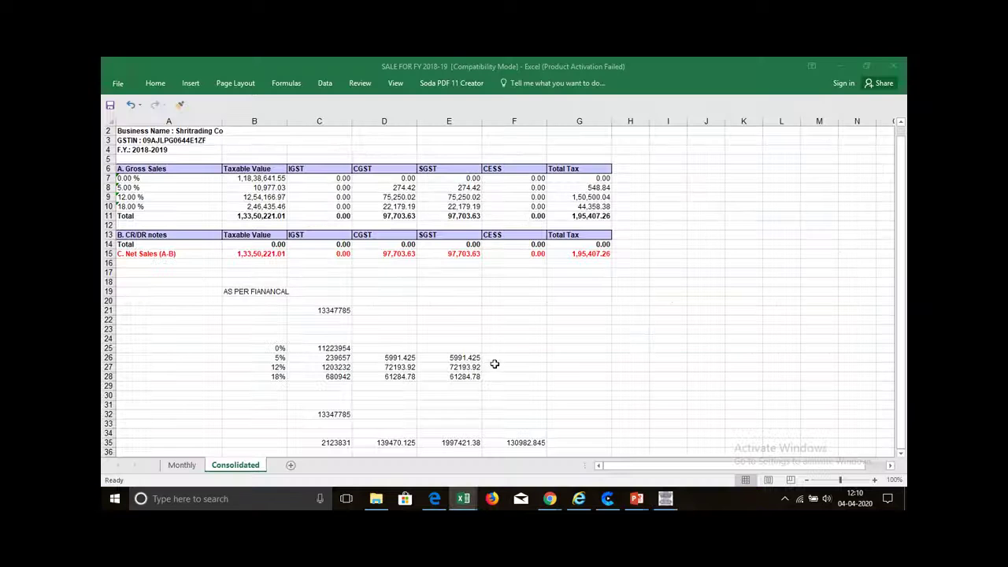
{"action": "left_click", "coordinate": [328, 312]}
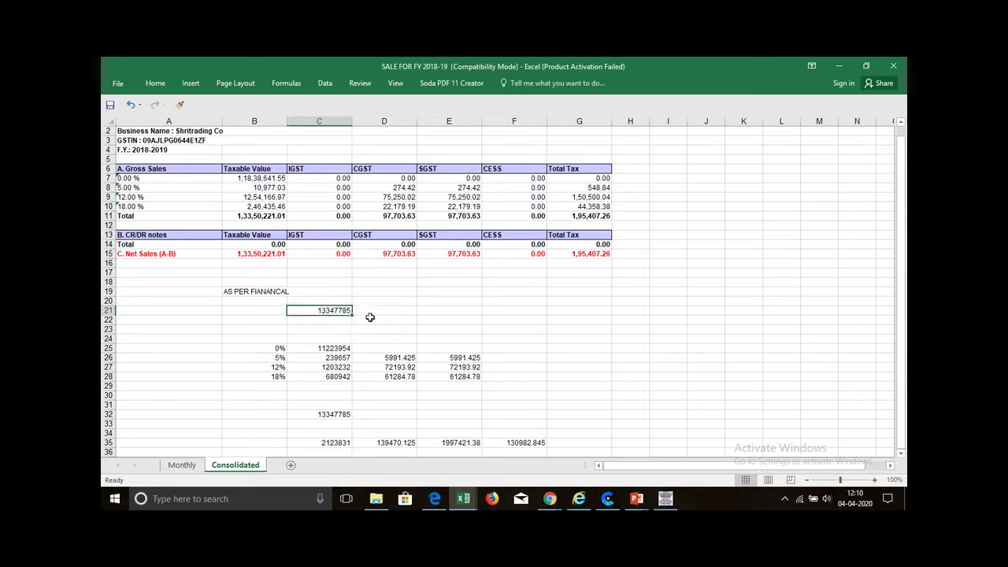
{"action": "key", "text": "alt+Tab"}
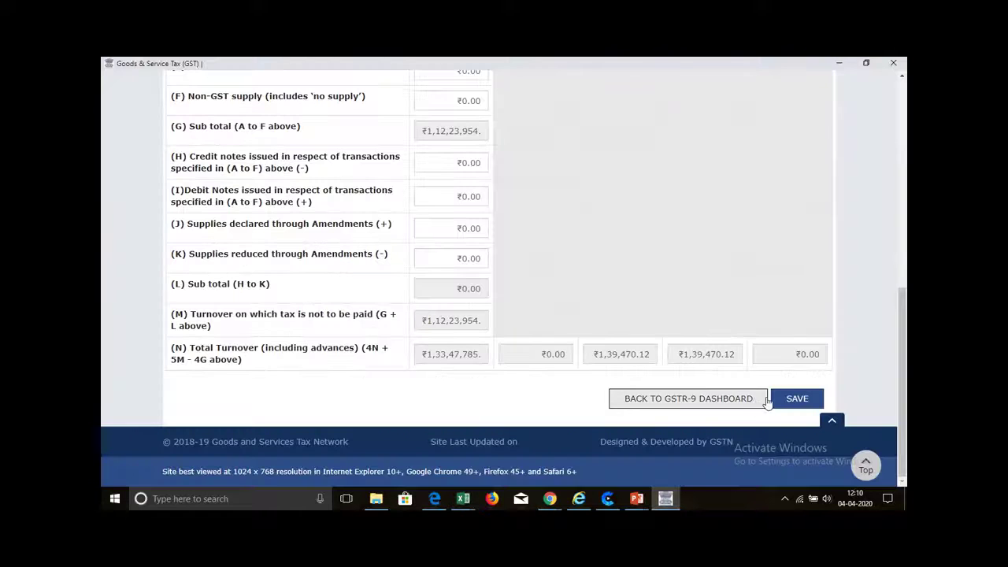
{"action": "left_click", "coordinate": [795, 397]}
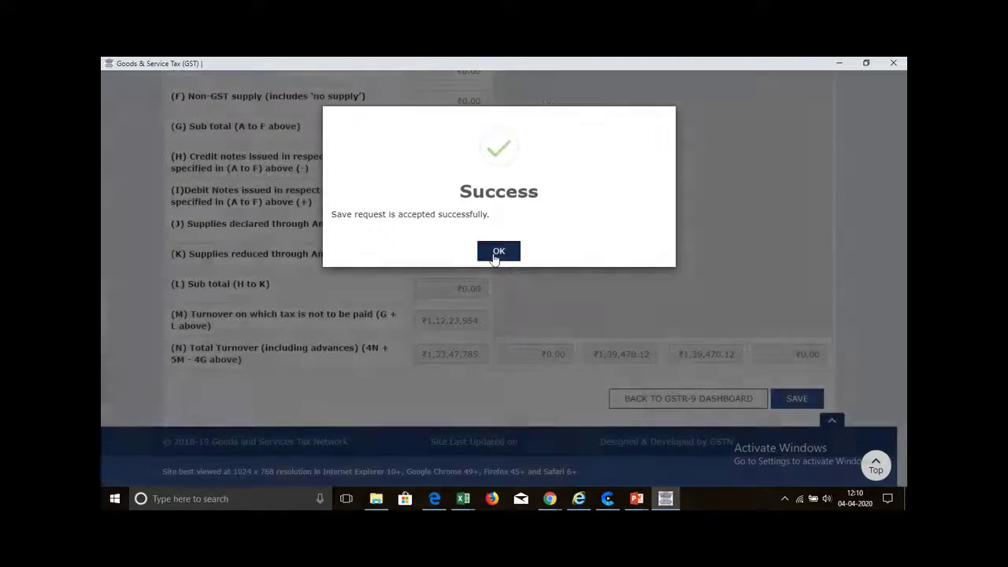
{"action": "left_click", "coordinate": [497, 252]}
Return to the GSTR-9 dashboard and open table 6, details of ITC availed during the financial year
{"action": "left_click", "coordinate": [659, 399]}
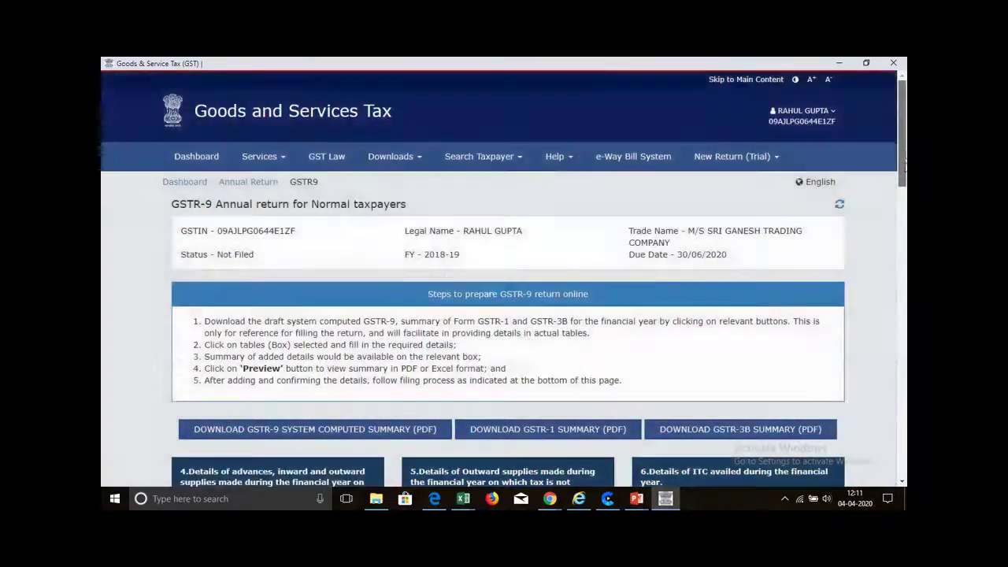
{"action": "left_click_drag", "start_coordinate": [904, 150], "coordinate": [904, 238]}
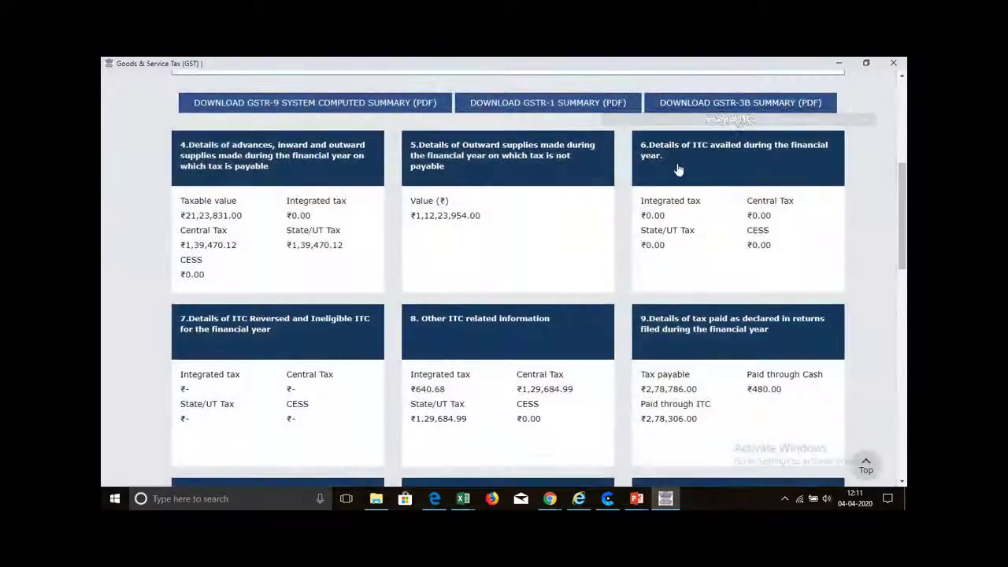
{"action": "left_click", "coordinate": [676, 162]}
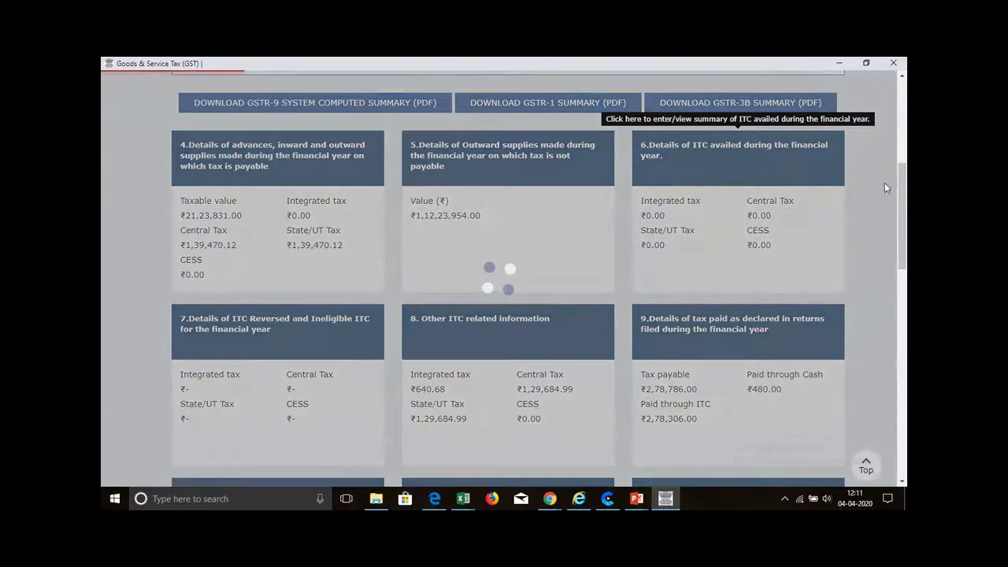
{"action": "scroll", "coordinate": [900, 182], "scroll_direction": "down", "scroll_amount": 2}
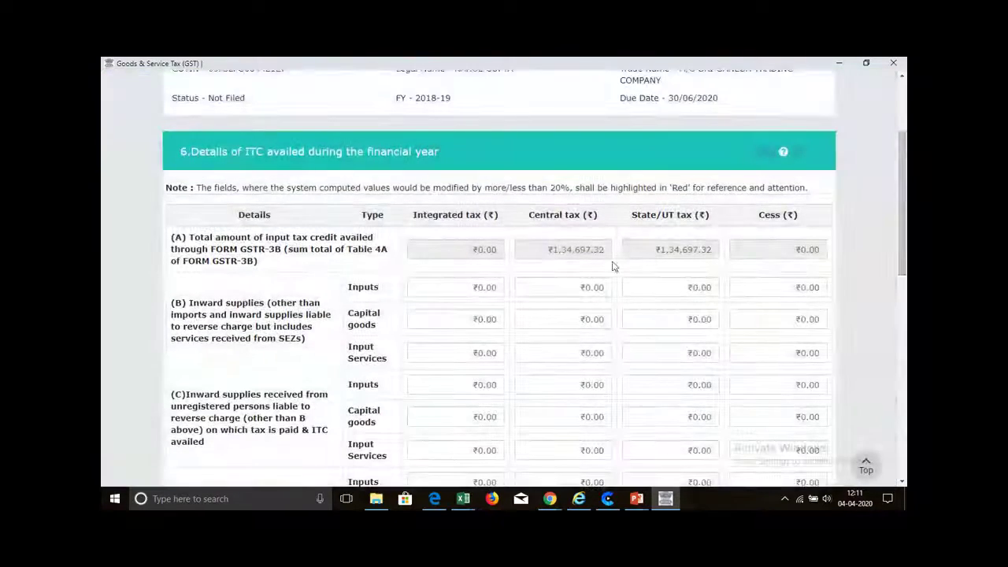
Set the Central tax and State/UT tax for Inputs in row 6(B), inward supplies, to 134697 each
{"action": "left_click", "coordinate": [590, 287]}
{"action": "type", "text": "1"}
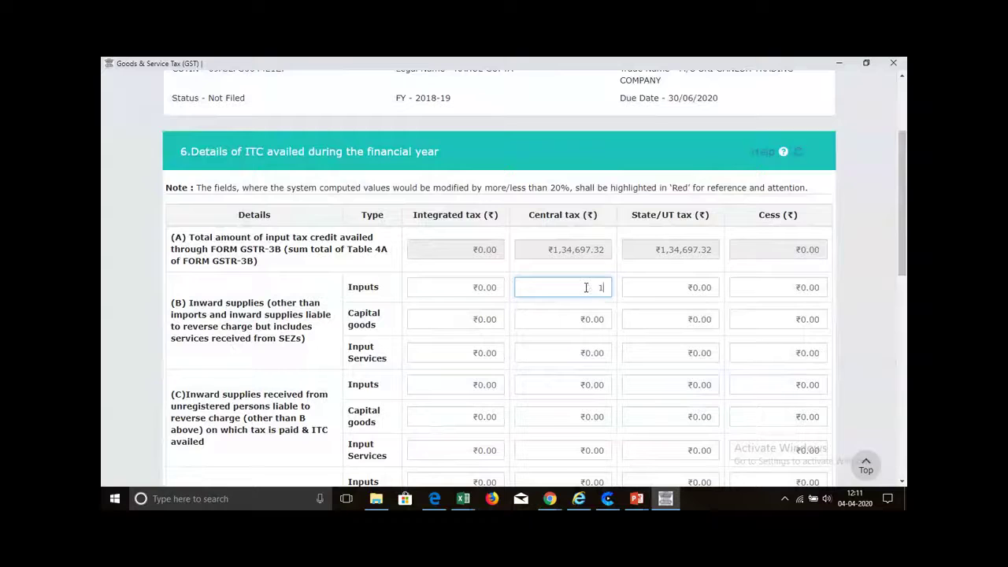
{"action": "type", "text": ",34,697"}
{"action": "key", "text": "Tab"}
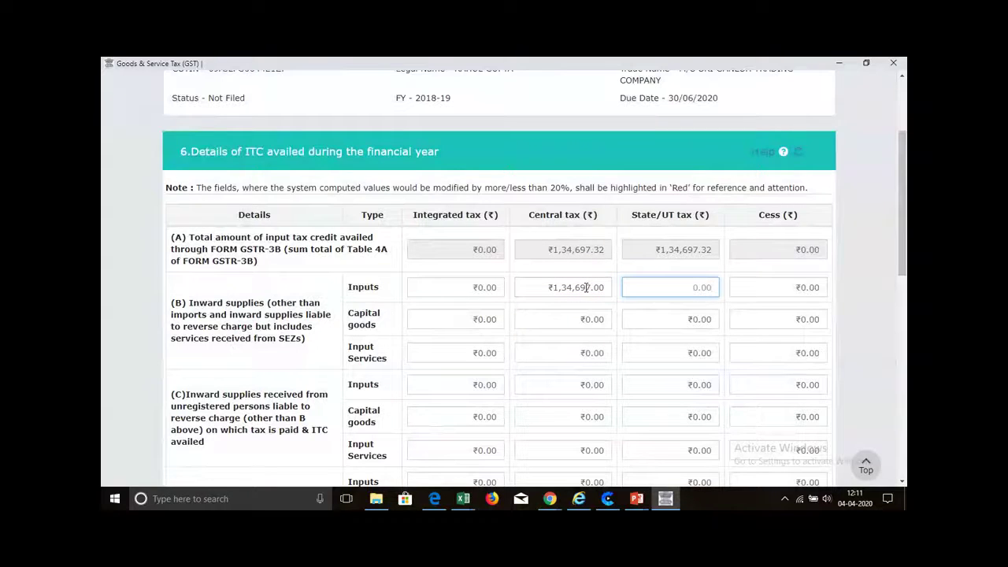
{"action": "type", "text": "134697"}
{"action": "left_click", "coordinate": [742, 271]}
{"action": "scroll", "coordinate": [904, 201], "scroll_direction": "down", "scroll_amount": 1}
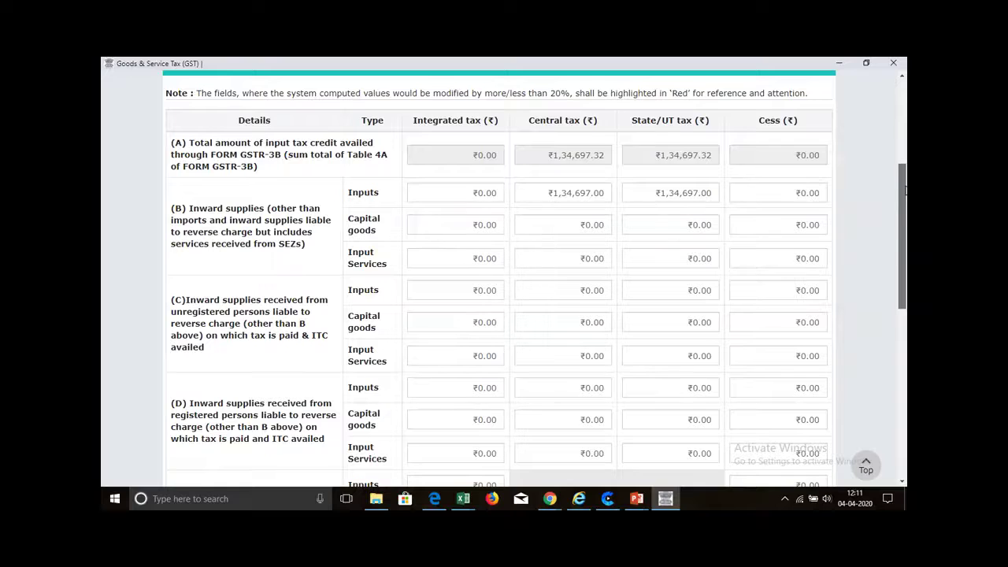
Review the table 6 rows through total ITC availed and save the table, acknowledging the save confirmation
{"action": "left_click_drag", "start_coordinate": [904, 195], "coordinate": [906, 257]}
{"action": "scroll", "coordinate": [572, 185], "scroll_direction": "up", "scroll_amount": 4}
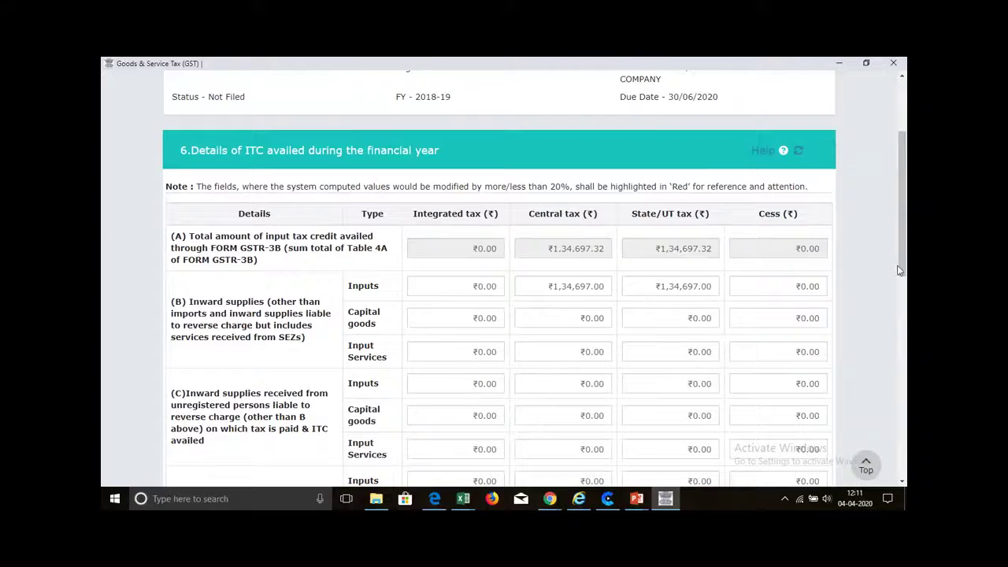
{"action": "scroll", "coordinate": [736, 244], "scroll_direction": "down", "scroll_amount": 1}
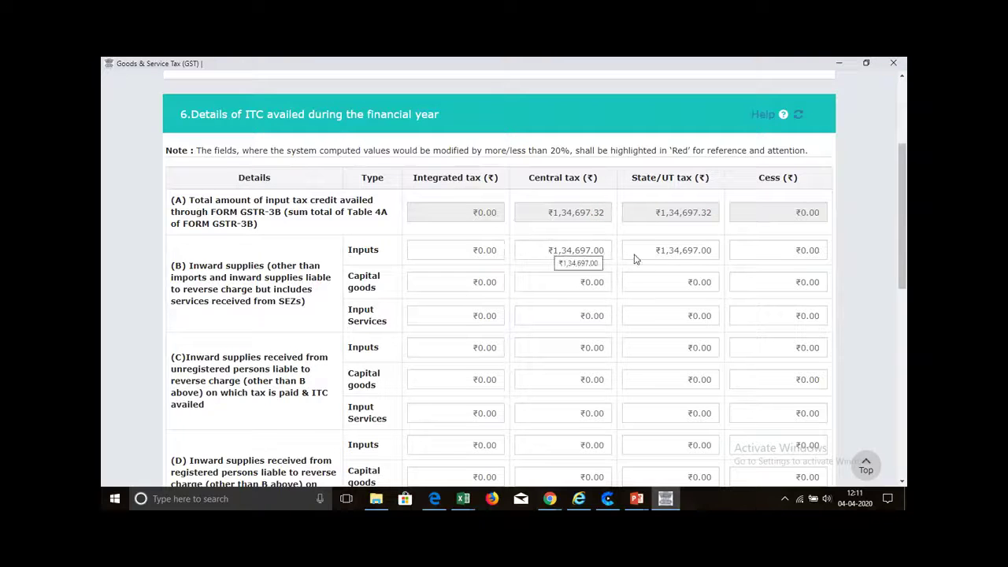
{"action": "scroll", "coordinate": [675, 250], "scroll_direction": "down", "scroll_amount": 1}
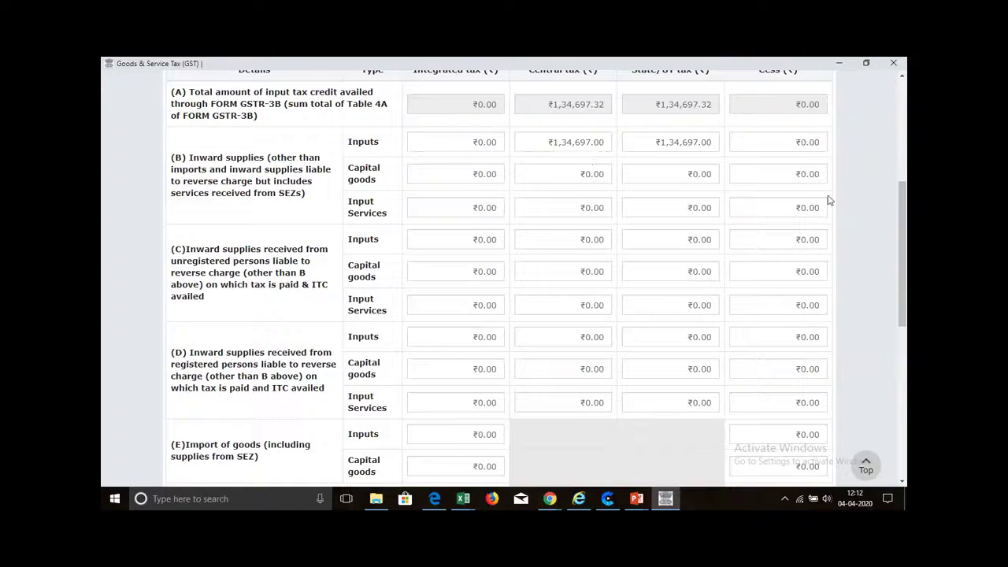
{"action": "left_click_drag", "start_coordinate": [903, 201], "coordinate": [904, 350]}
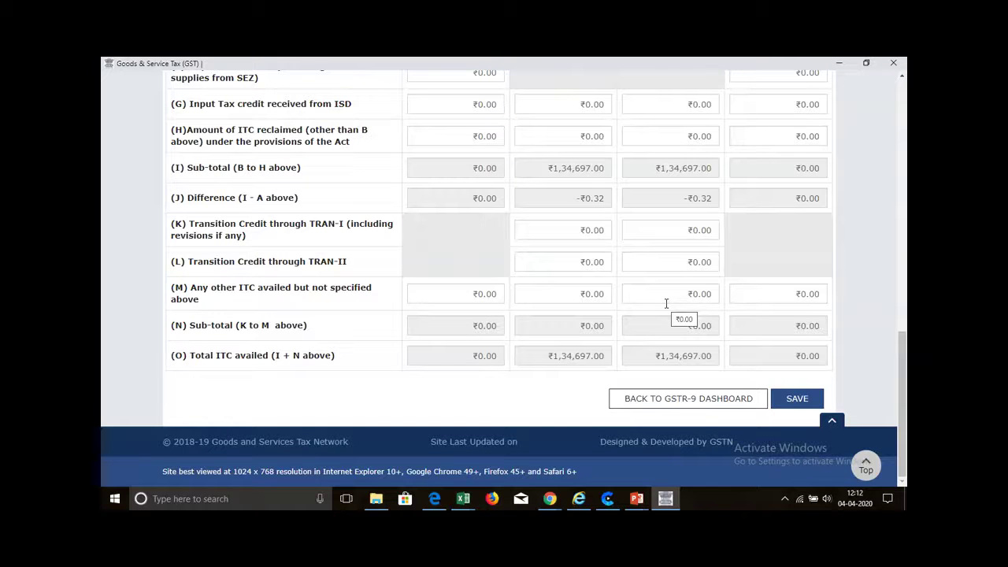
{"action": "left_click", "coordinate": [798, 400]}
{"action": "left_click", "coordinate": [497, 250]}
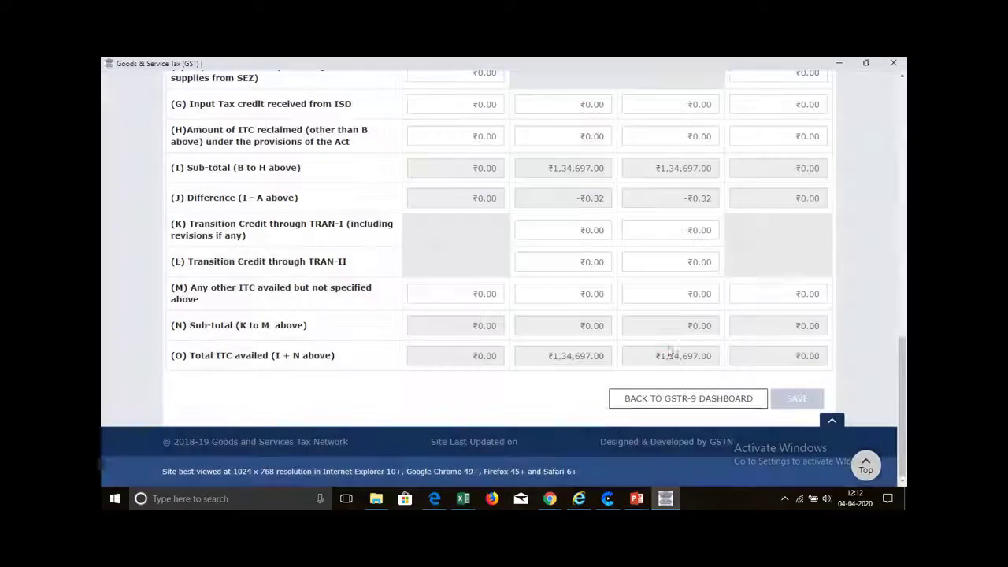
Return to the GSTR-9 dashboard and open table 8, Other ITC related information, at its GSTR-2A and row (C) entries
{"action": "left_click", "coordinate": [634, 411]}
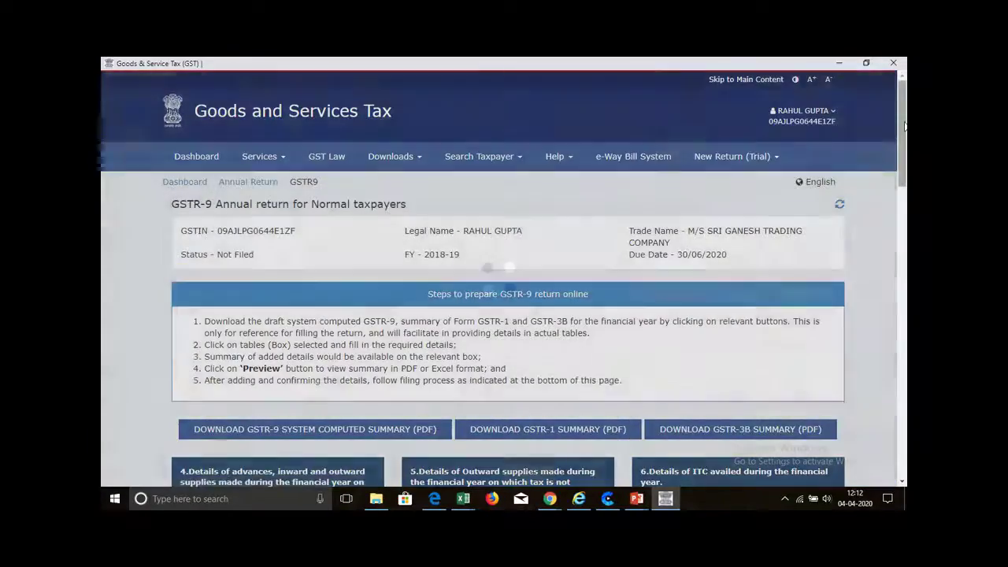
{"action": "scroll", "coordinate": [766, 287], "scroll_direction": "down", "scroll_amount": 4}
{"action": "scroll", "coordinate": [482, 245], "scroll_direction": "down", "scroll_amount": 2}
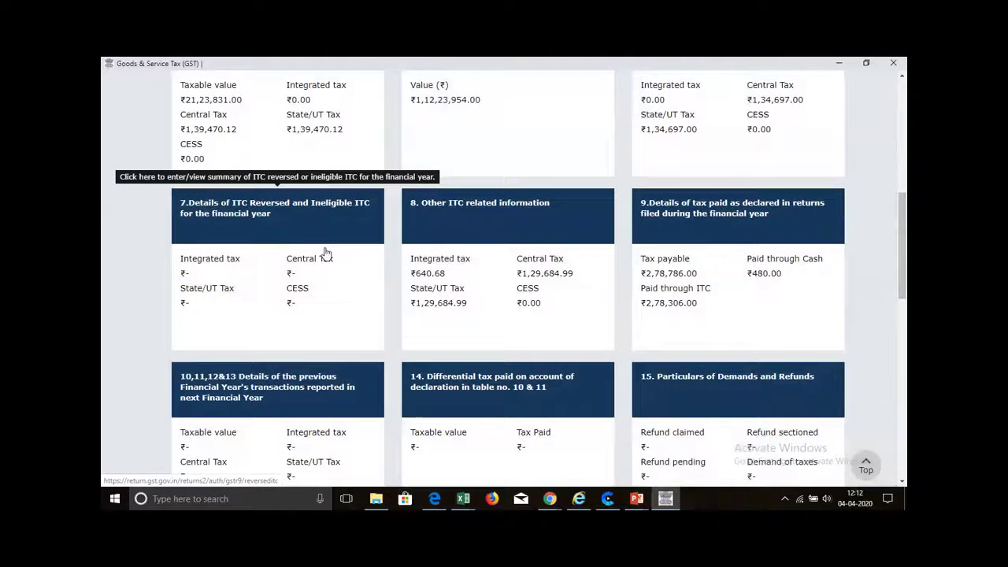
{"action": "left_click", "coordinate": [463, 282]}
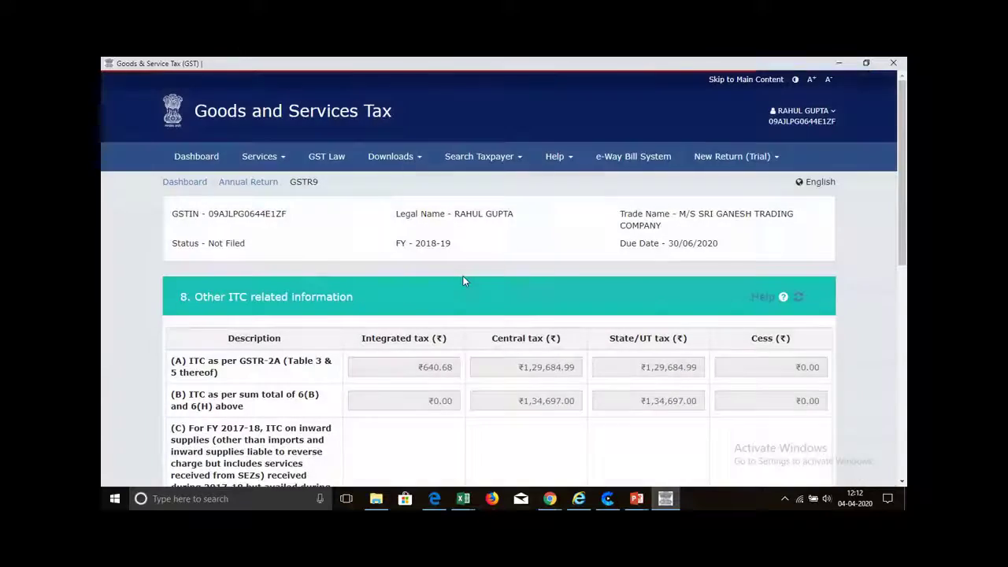
{"action": "scroll", "coordinate": [542, 270], "scroll_direction": "down", "scroll_amount": 2}
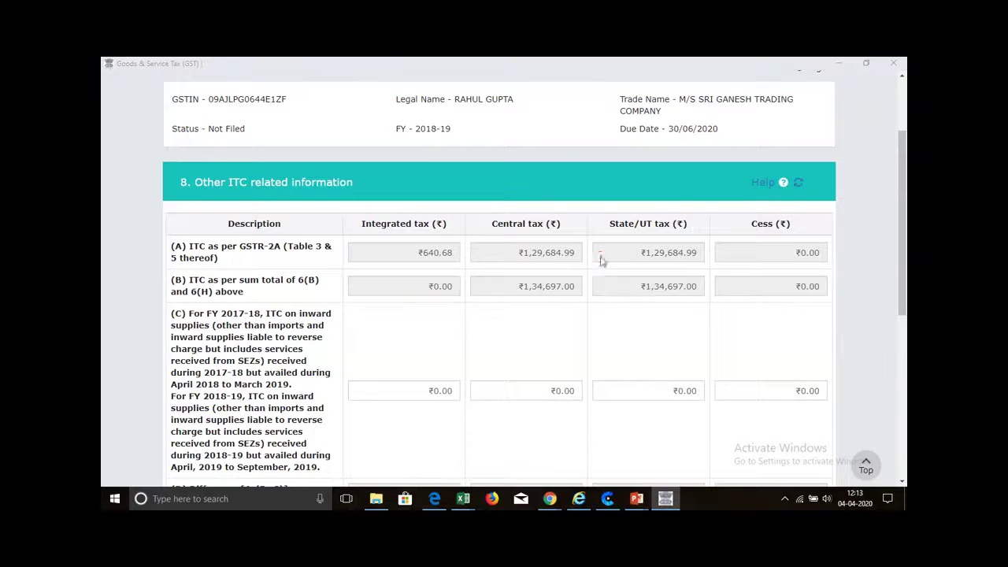
Look up the ITC amount in L34 on Sheet1 of the Excel PURCHASE 2018-19 workbook and return to table 8 on the GST portal
{"action": "key", "text": "alt+Tab"}
{"action": "key", "text": "alt+Tab"}
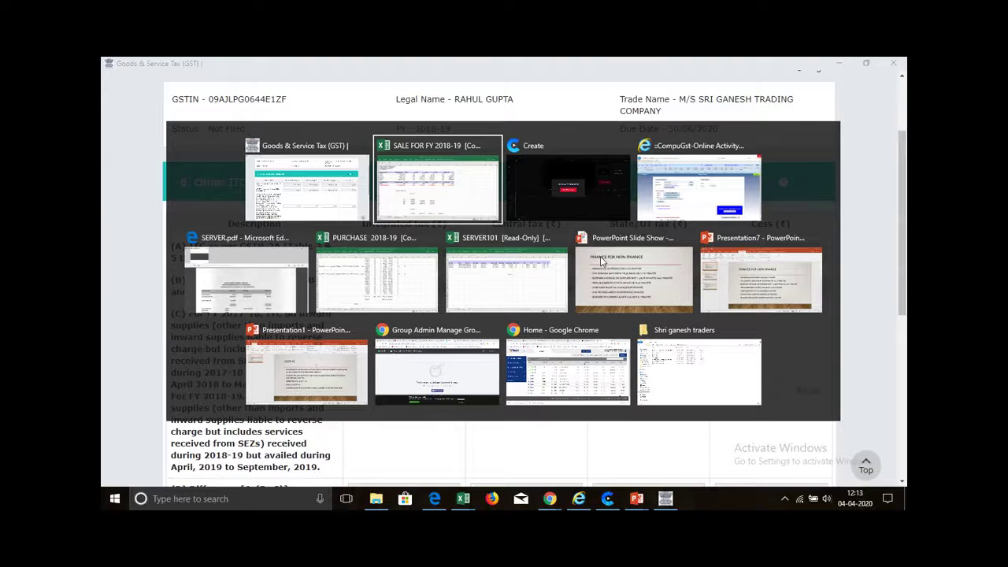
{"action": "key", "text": "alt+Tab"}
{"action": "key", "text": "alt+Tab"}
{"action": "key", "text": "alt+Tab"}
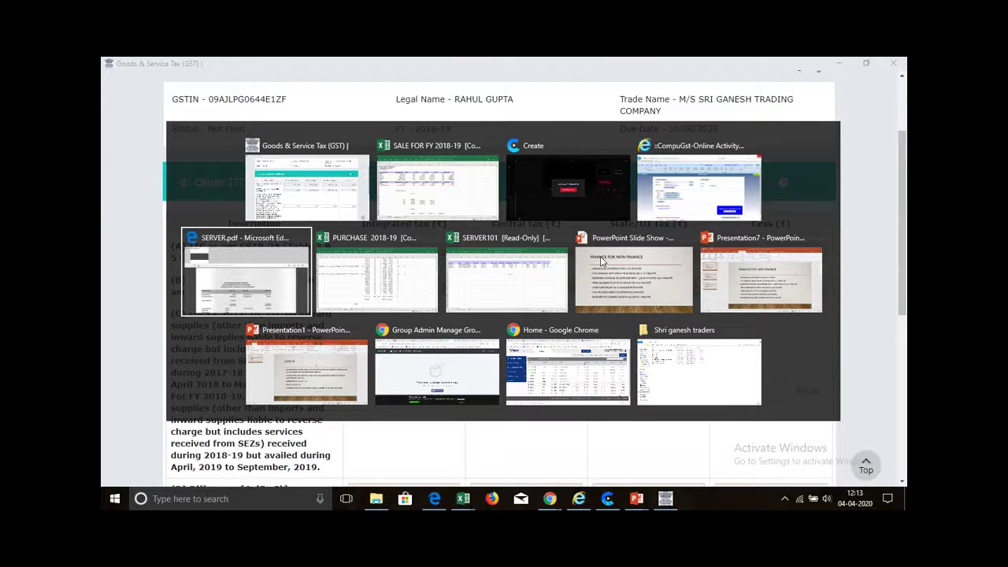
{"action": "key", "text": "alt+Tab"}
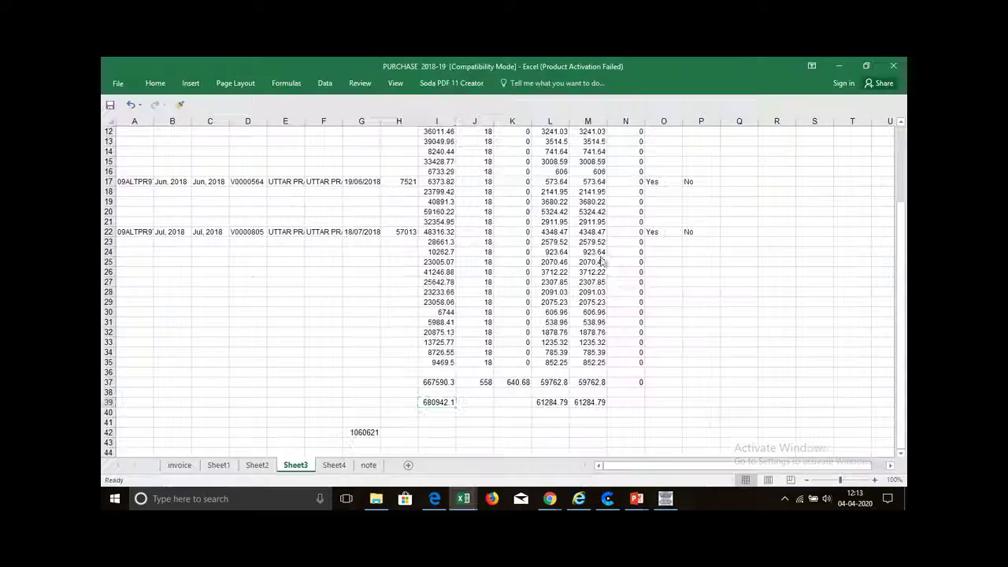
{"action": "left_click", "coordinate": [218, 464]}
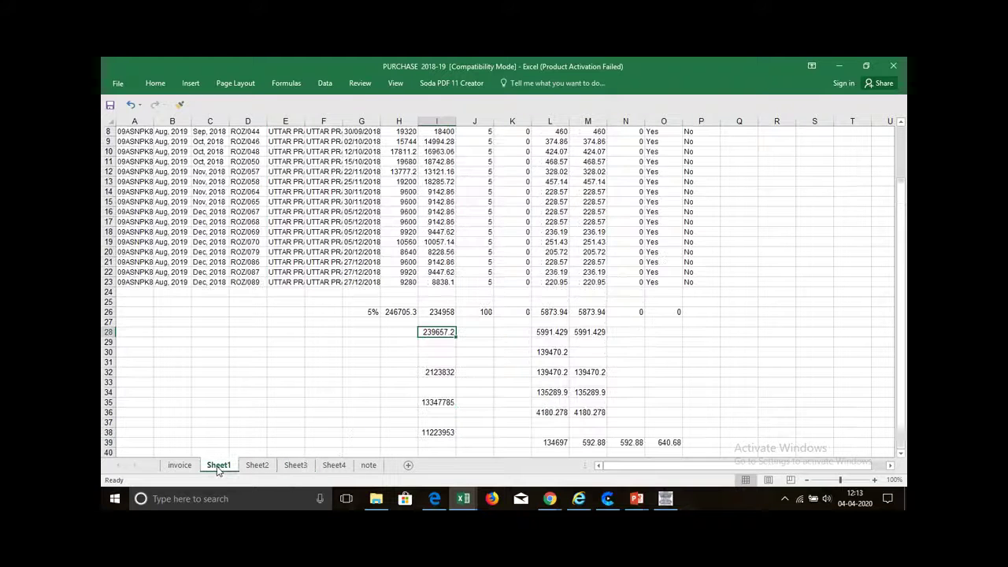
{"action": "left_click", "coordinate": [554, 391]}
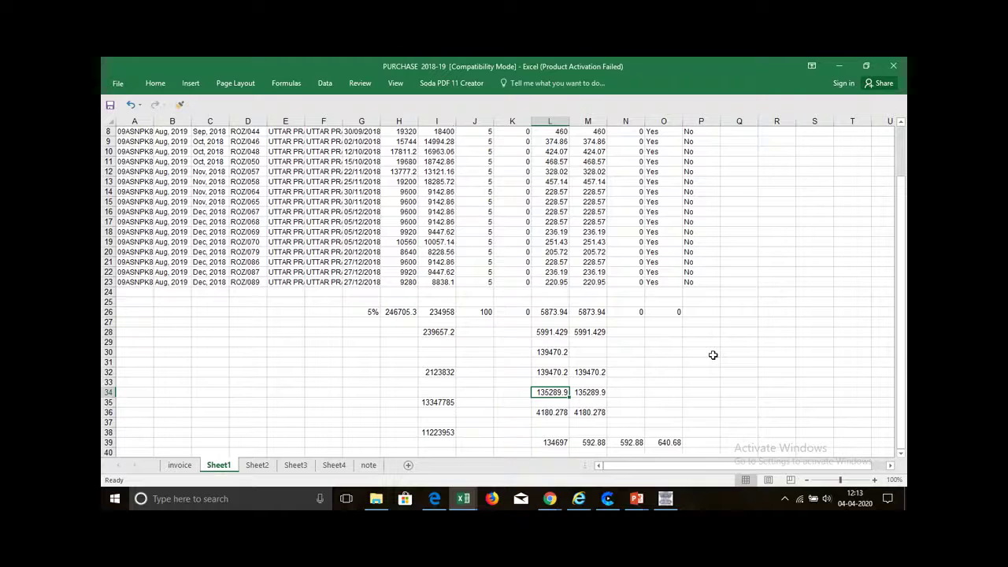
{"action": "key", "text": "alt+Tab"}
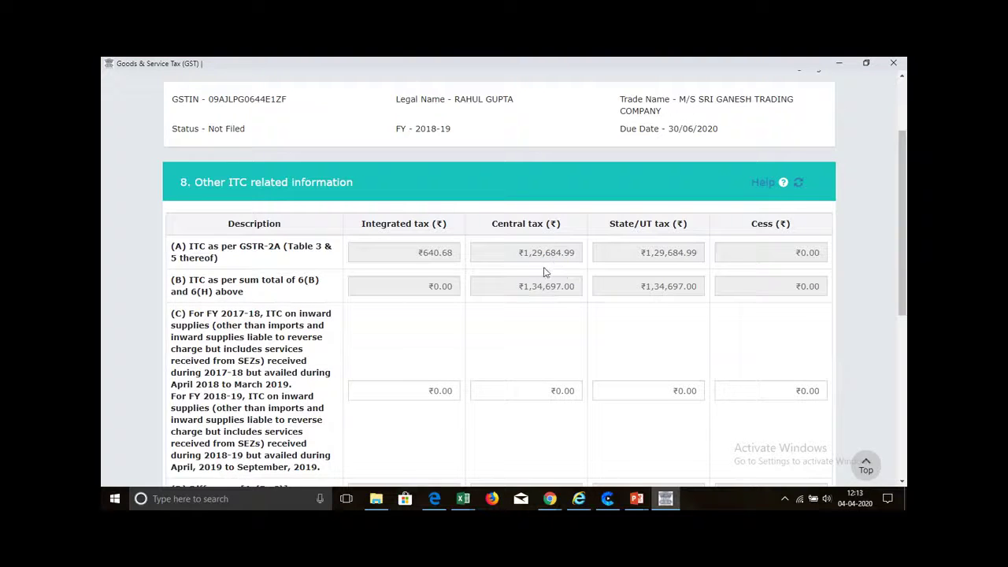
Try 640.68 as the Integrated tax in row 8(C), and clear that entry
{"action": "left_click", "coordinate": [541, 391]}
{"action": "left_click", "coordinate": [442, 391]}
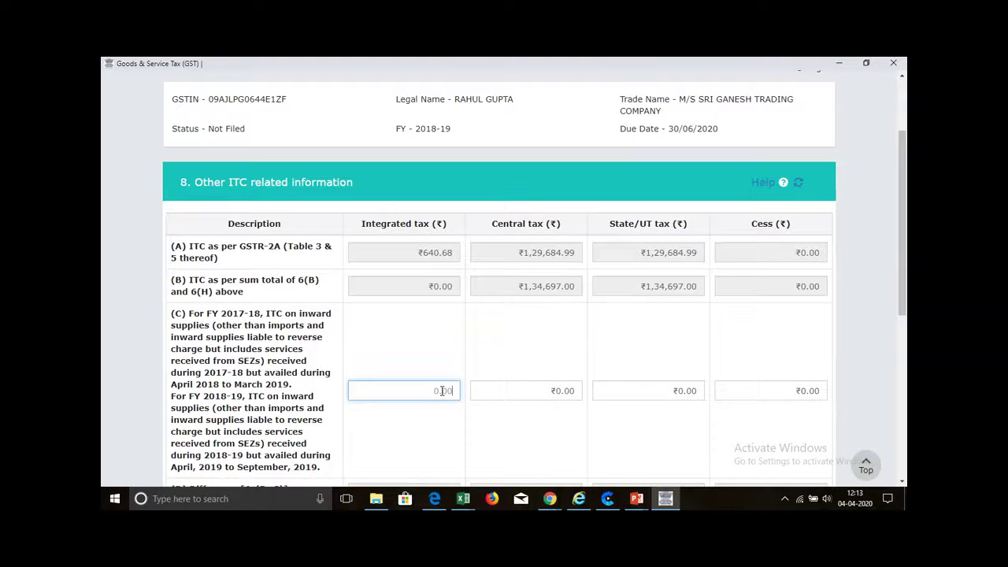
{"action": "type", "text": "54.68"}
{"action": "key", "text": "Tab"}
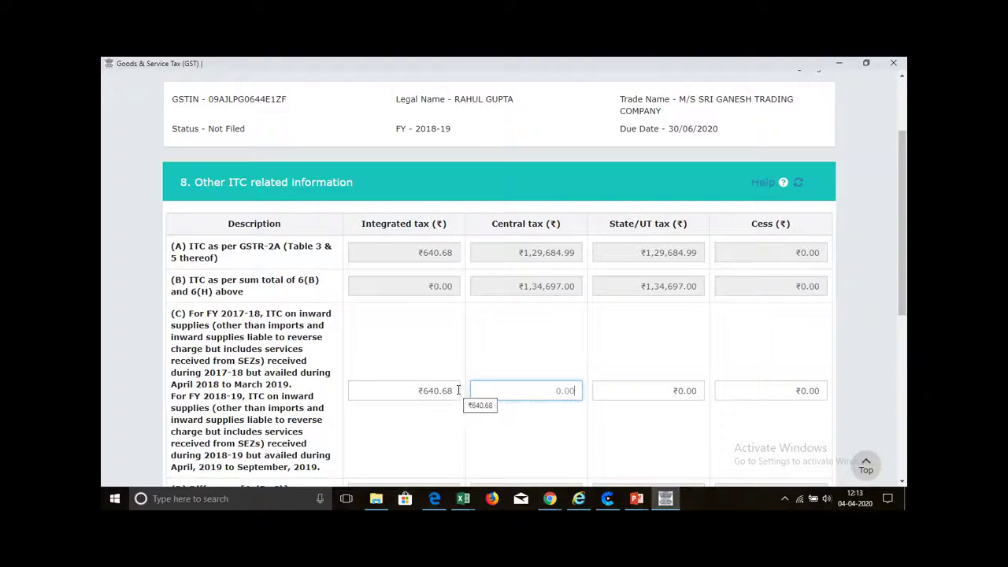
{"action": "left_click", "coordinate": [458, 390]}
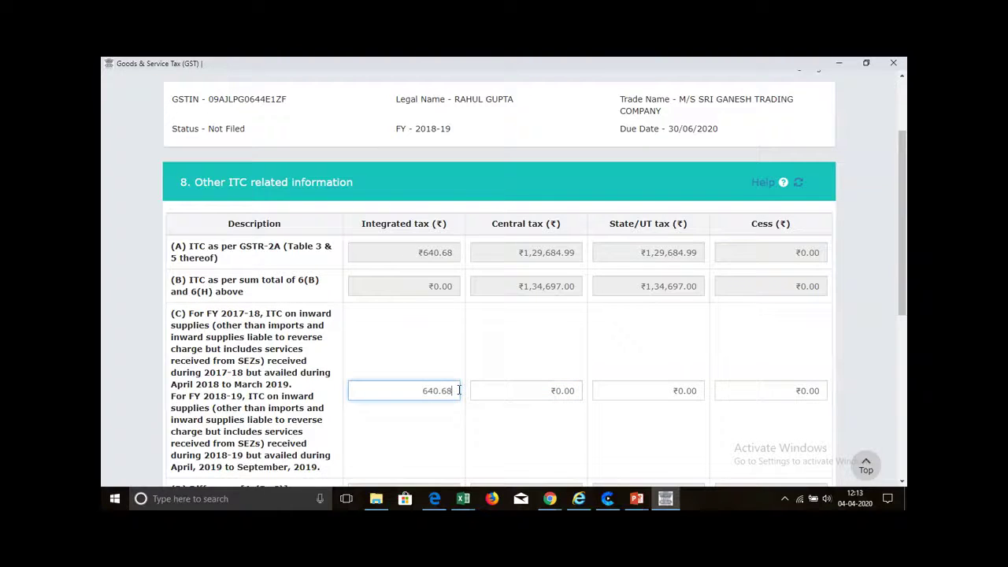
{"action": "key", "text": "BackSpace"}
{"action": "key", "text": "BackSpace"}
{"action": "key", "text": "BackSpace"}
{"action": "key", "text": "BackSpace"}
{"action": "key", "text": "BackSpace"}
{"action": "key", "text": "BackSpace"}
In table 8 row (C), enter 592.88 as both Central tax and State/UT tax, taking the amount from the PURCHASE 2018-19 workbook
{"action": "left_click", "coordinate": [530, 391]}
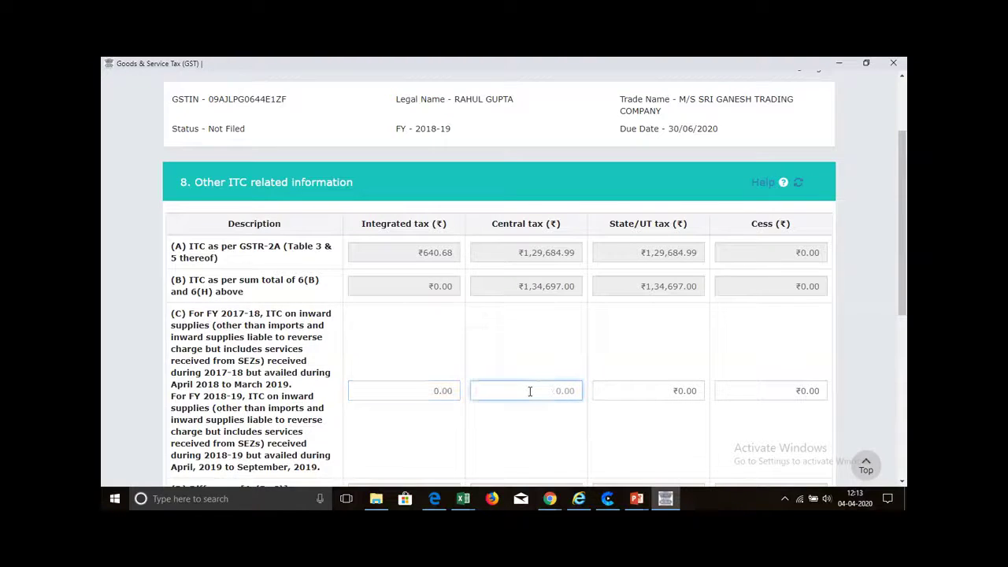
{"action": "key", "text": "alt+Tab"}
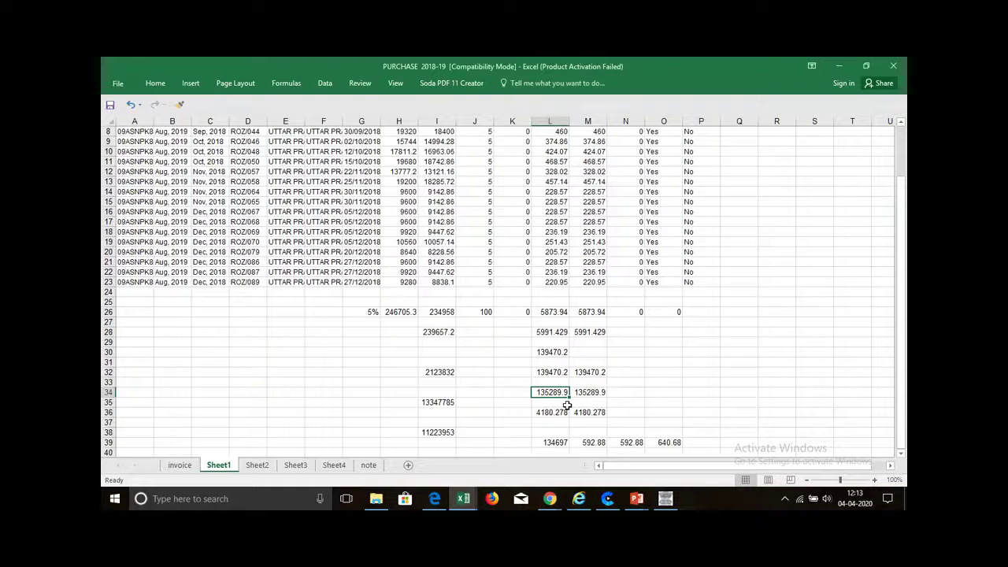
{"action": "key", "text": "alt+Tab"}
{"action": "type", "text": "5"}
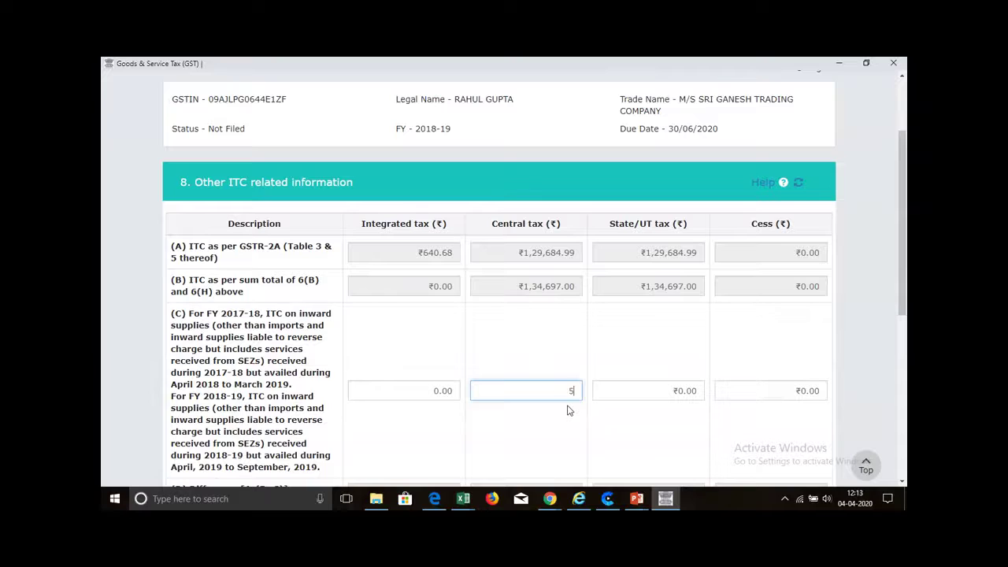
{"action": "type", "text": "92.88"}
{"action": "key", "text": "Tab"}
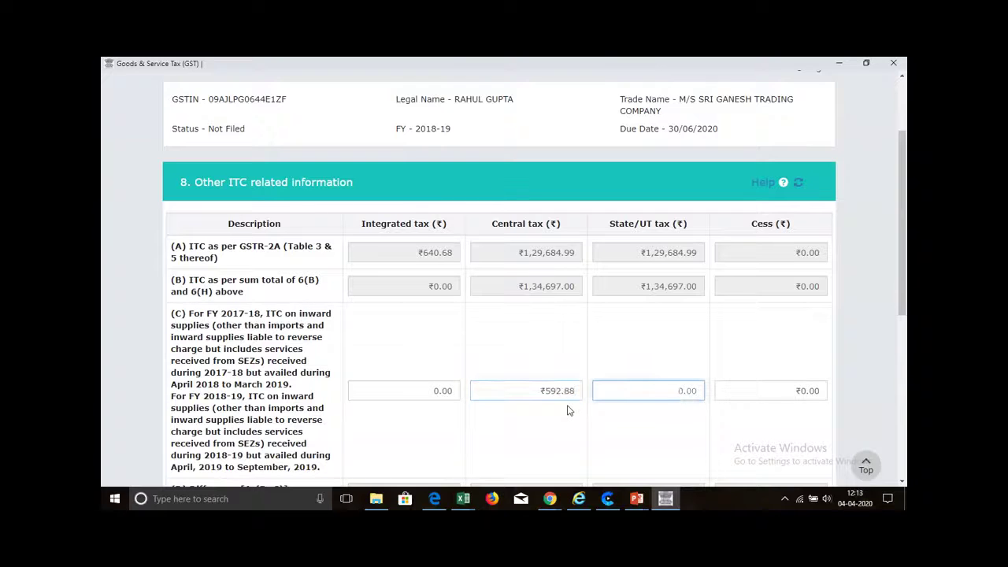
{"action": "type", "text": "592.88"}
{"action": "key", "text": "Tab"}
{"action": "left_click", "coordinate": [659, 350]}
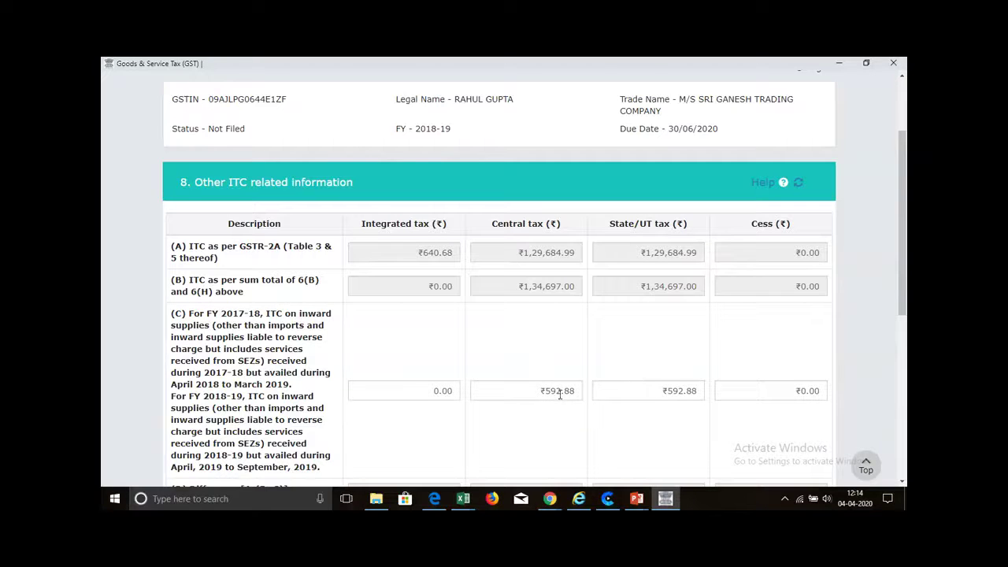
Save table 8, acknowledge the save confirmation, and review its rows from (A) to (K)
{"action": "left_click_drag", "start_coordinate": [903, 228], "coordinate": [903, 390]}
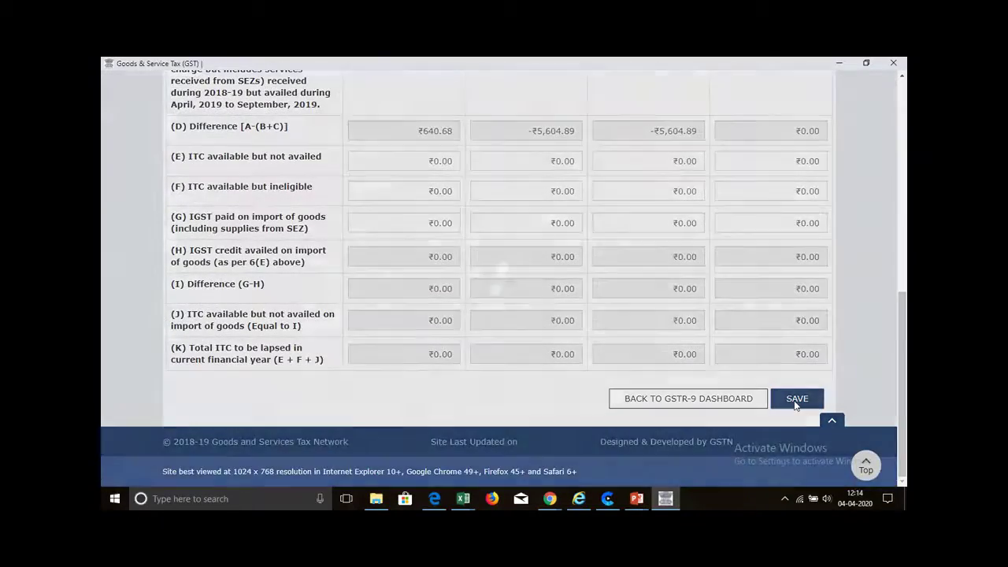
{"action": "left_click", "coordinate": [795, 402]}
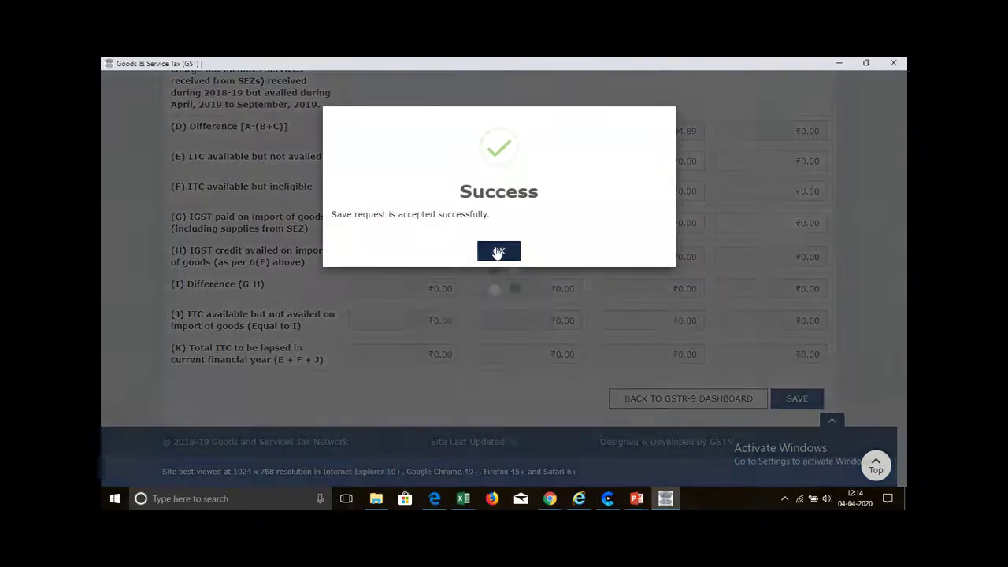
{"action": "left_click", "coordinate": [498, 250]}
{"action": "left_click_drag", "start_coordinate": [898, 363], "coordinate": [904, 186]}
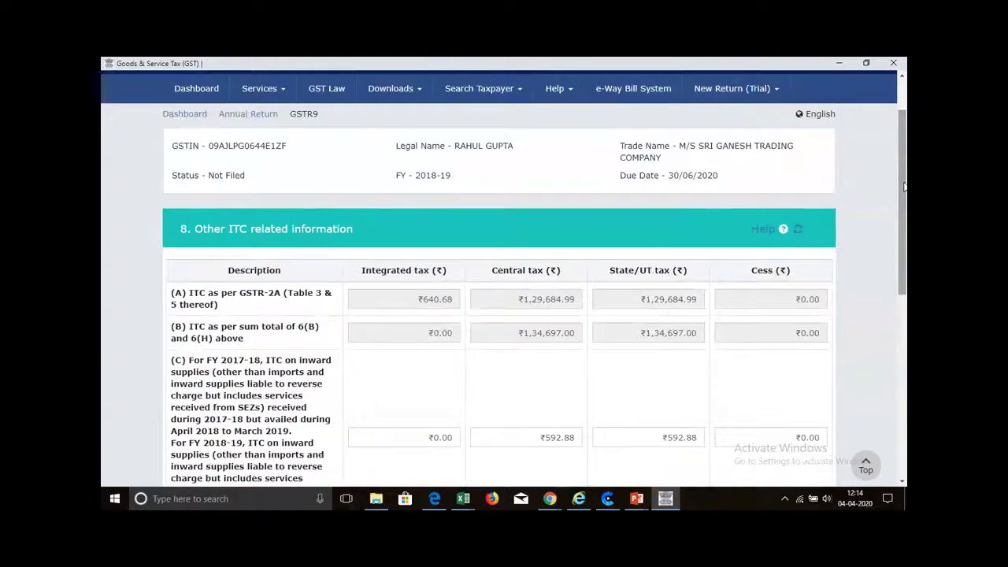
{"action": "left_click_drag", "start_coordinate": [904, 185], "coordinate": [903, 359]}
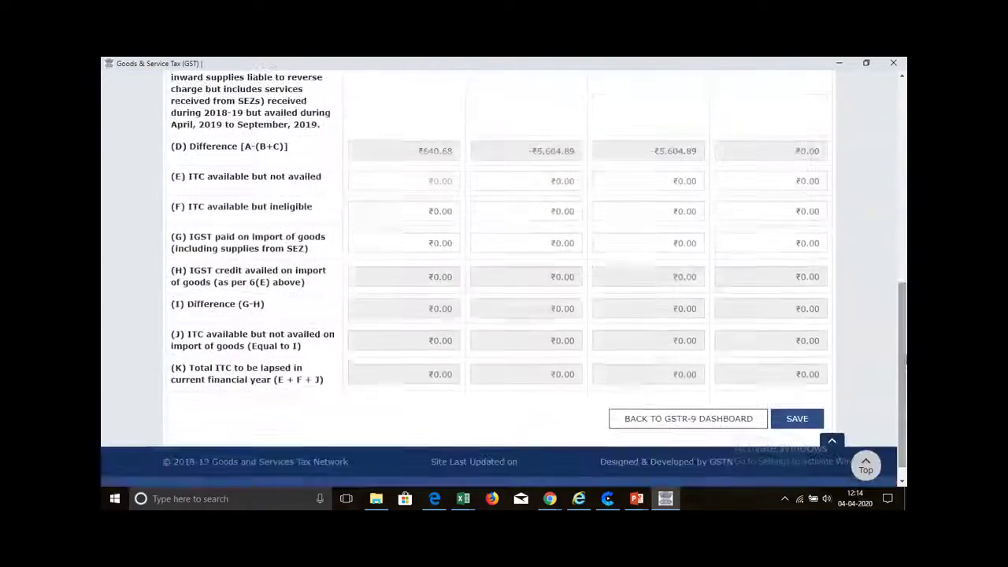
Return to the GSTR-9 dashboard and open table 10,11,12&13 on previous-year transactions reported in the next financial year
{"action": "left_click", "coordinate": [719, 421]}
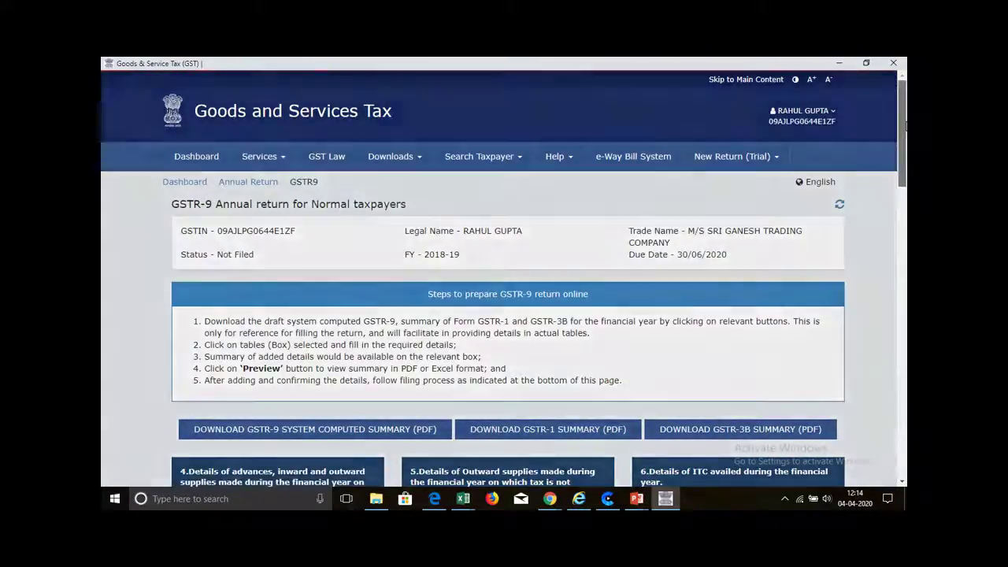
{"action": "left_click_drag", "start_coordinate": [906, 125], "coordinate": [905, 280]}
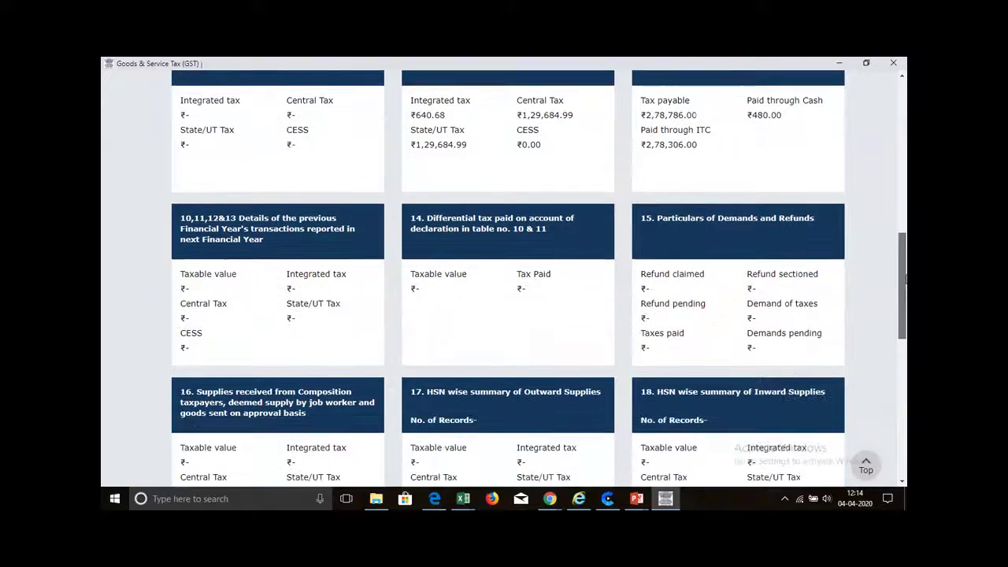
{"action": "left_click", "coordinate": [266, 269]}
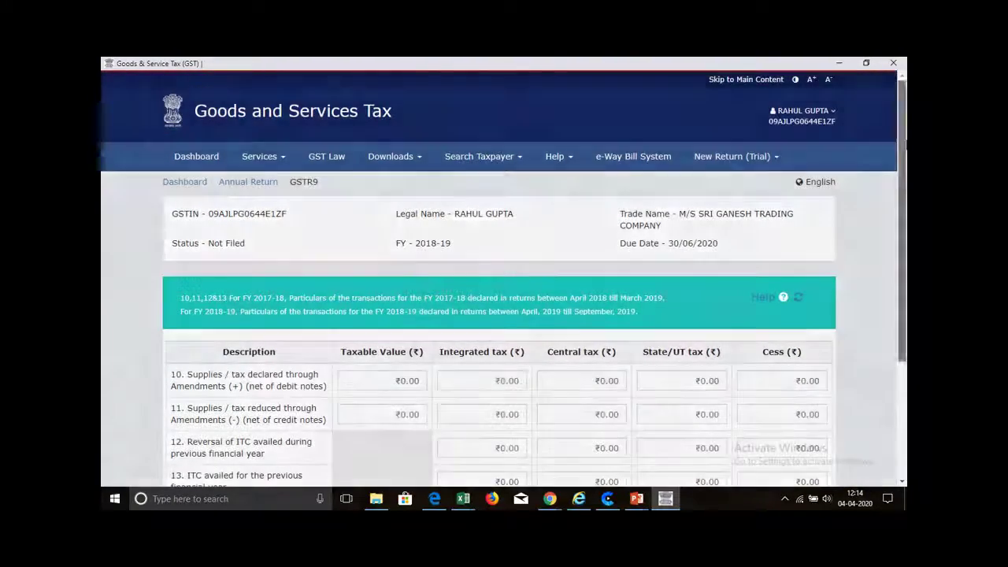
{"action": "left_click_drag", "start_coordinate": [903, 203], "coordinate": [904, 301]}
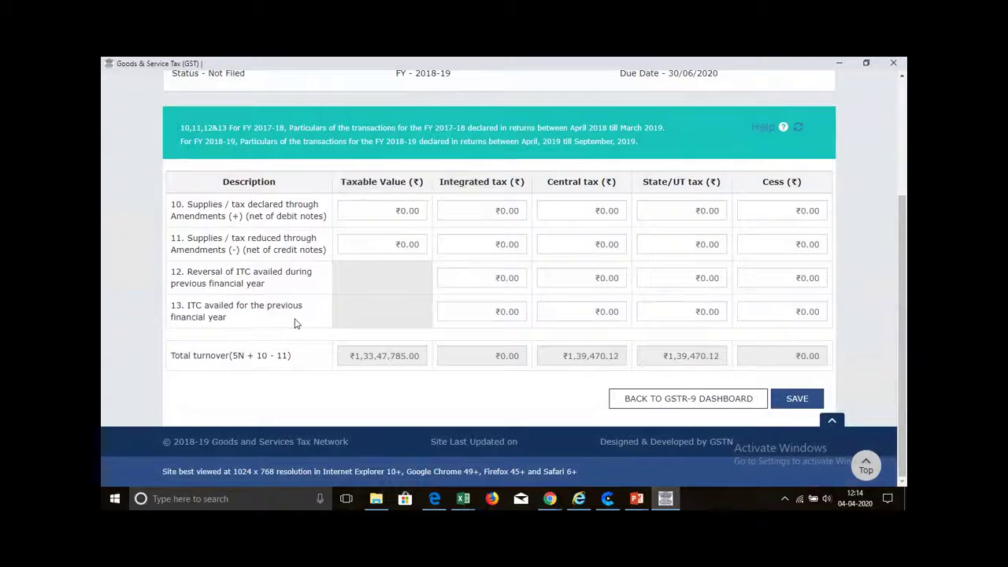
In row 13, ITC availed for the previous financial year, enter 592.88 as Central and State/UT tax, and save the table
{"action": "left_click", "coordinate": [596, 311]}
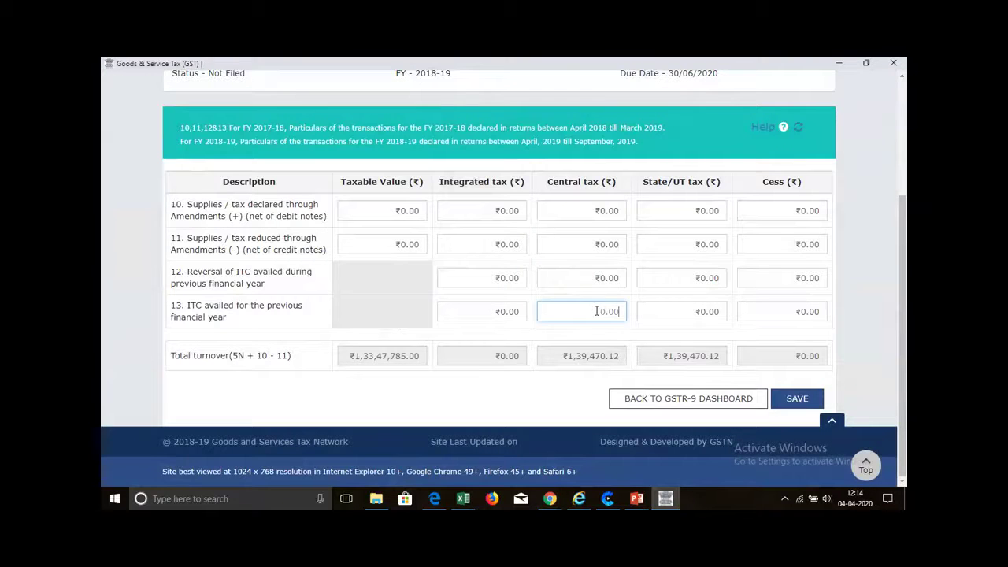
{"action": "key", "text": "alt+Tab"}
{"action": "key", "text": "alt+Tab"}
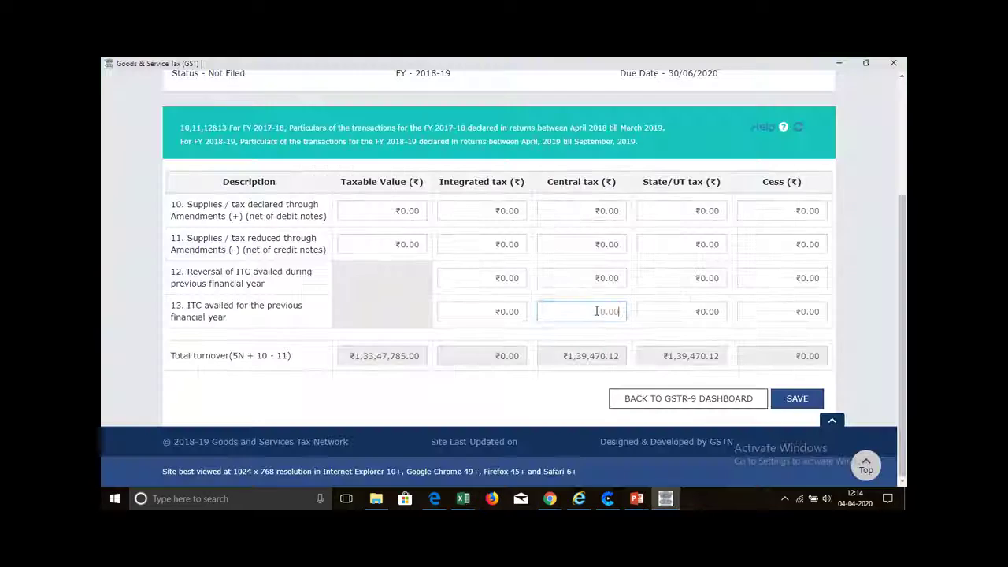
{"action": "type", "text": "592"}
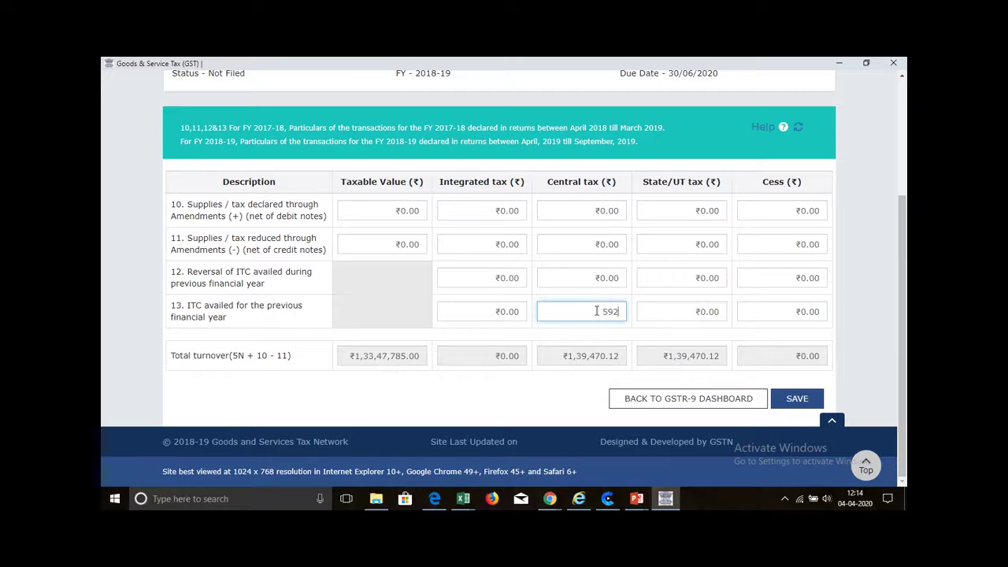
{"action": "type", "text": ".88"}
{"action": "key", "text": "Tab"}
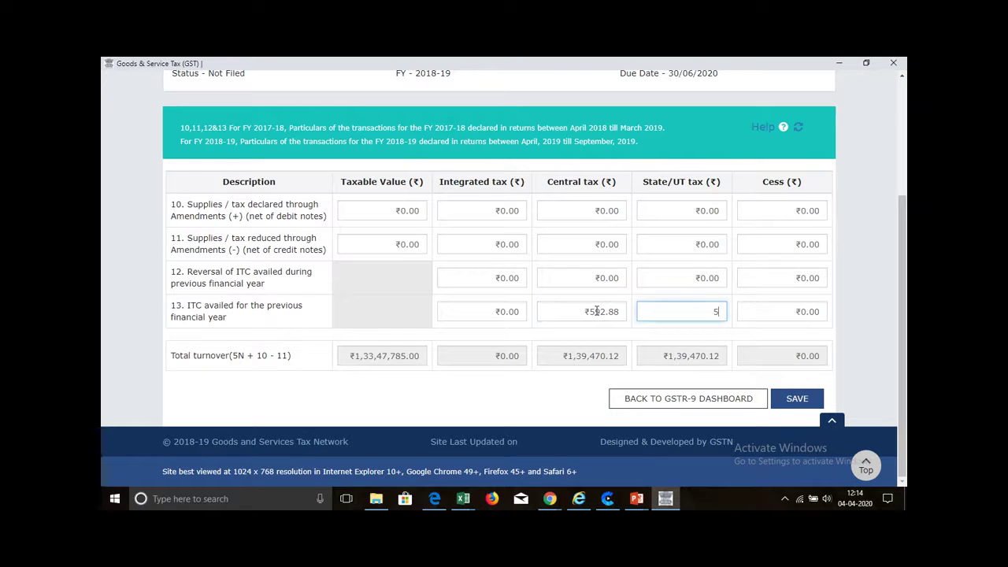
{"action": "type", "text": "592.88"}
{"action": "key", "text": "Tab"}
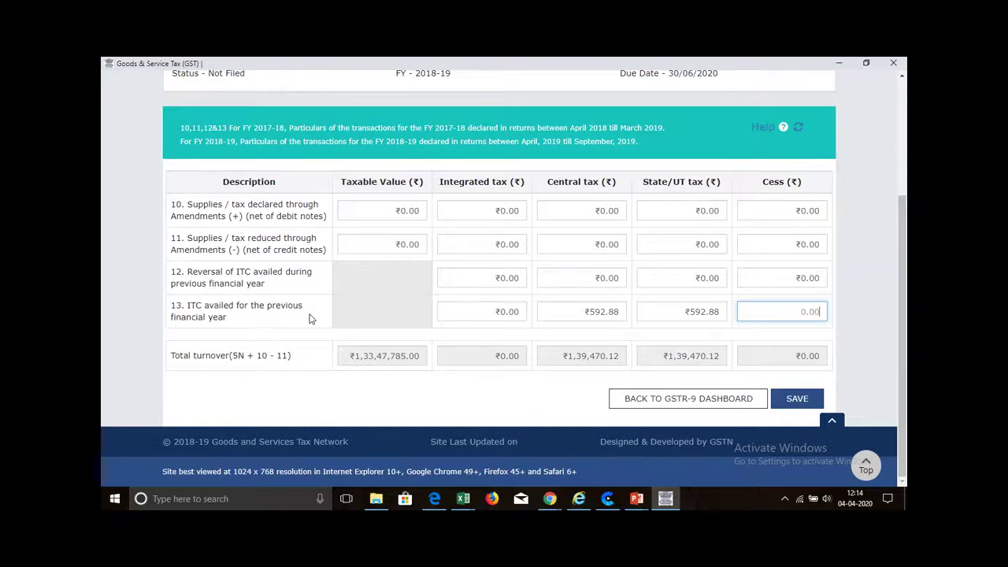
{"action": "left_click", "coordinate": [785, 402]}
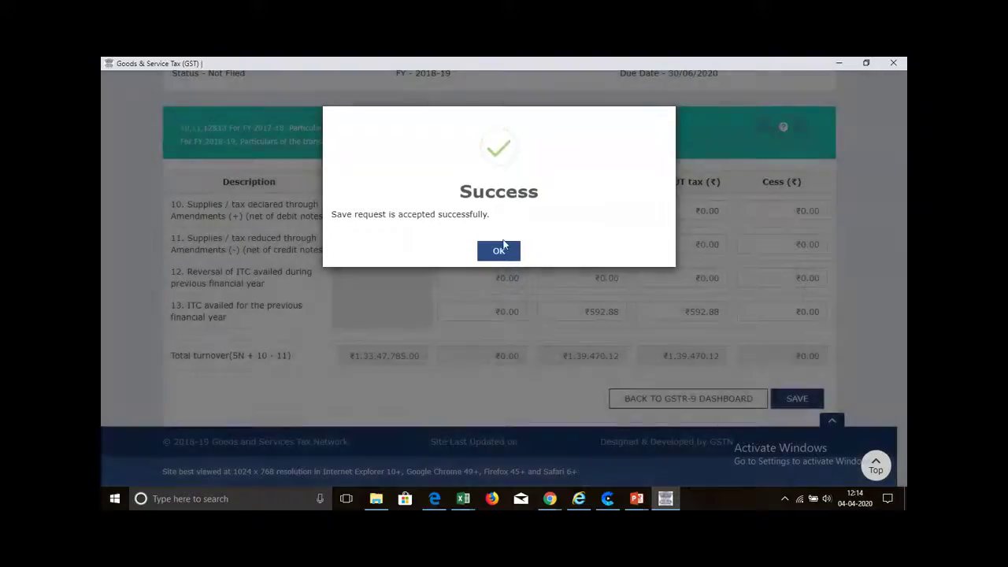
{"action": "left_click", "coordinate": [498, 251]}
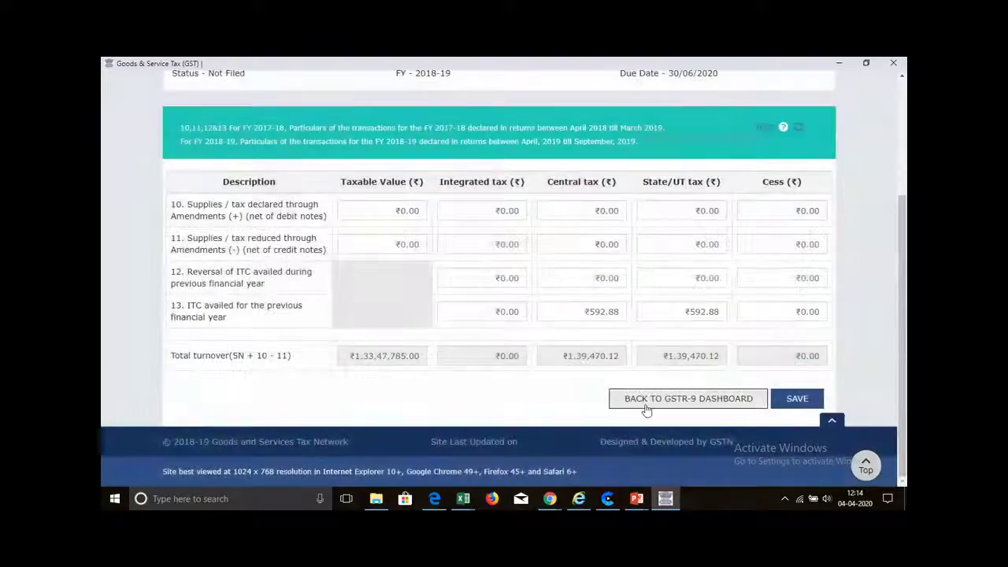
Return to the GSTR-9 dashboard, review the table summaries, and open table 9, Details of tax paid as declared in returns
{"action": "left_click", "coordinate": [646, 402]}
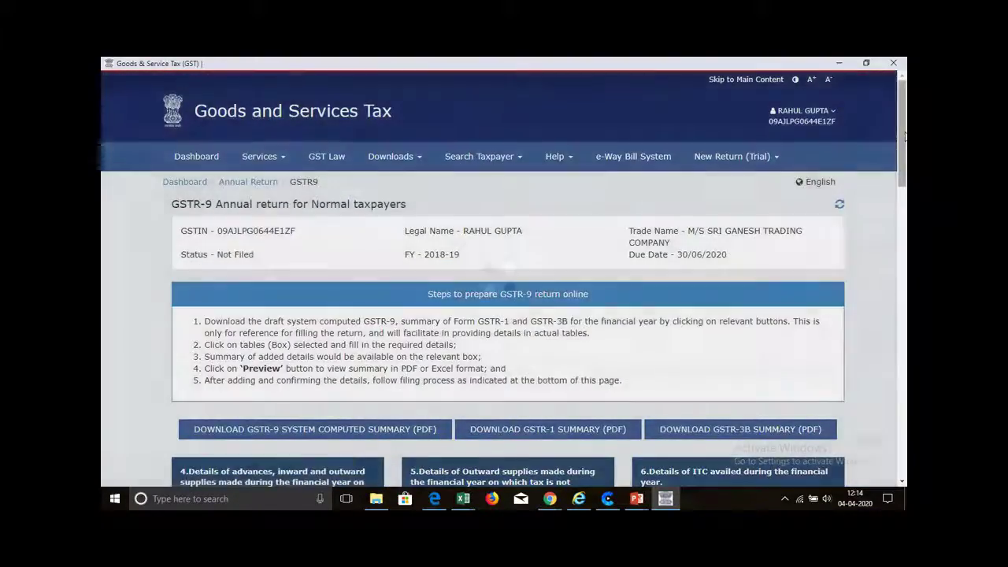
{"action": "left_click_drag", "start_coordinate": [902, 138], "coordinate": [899, 240]}
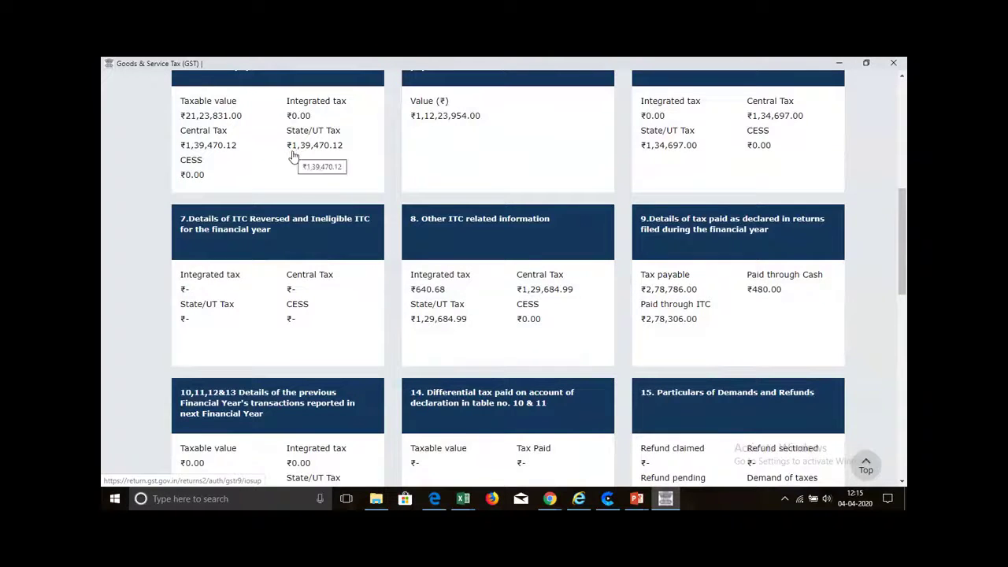
{"action": "left_click", "coordinate": [723, 292]}
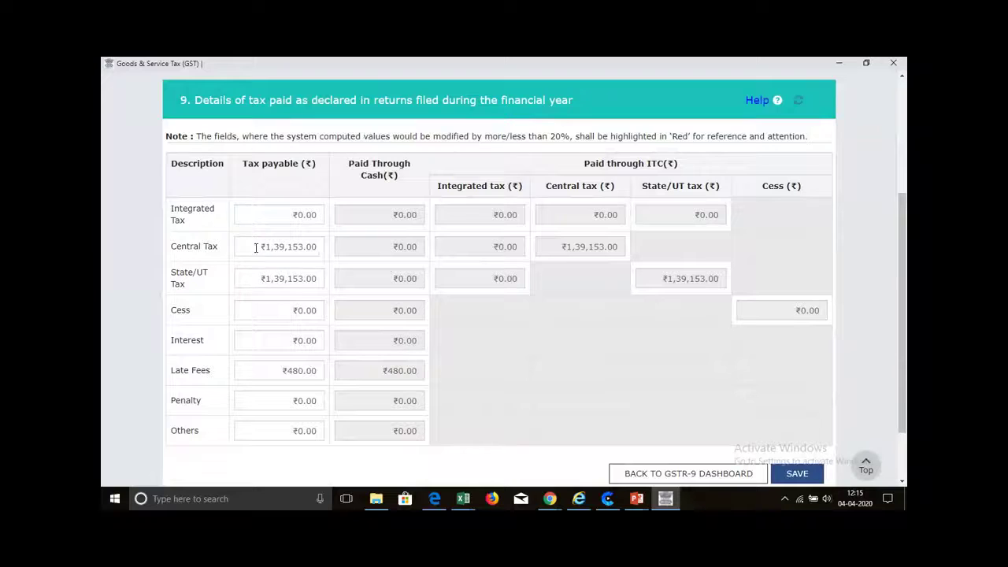
In table 9, set the tax payable to 1,39,470 for both Central Tax and State/UT Tax
{"action": "left_click", "coordinate": [259, 246]}
{"action": "left_click_drag", "start_coordinate": [259, 246], "coordinate": [459, 254]}
{"action": "type", "text": "1,3"}
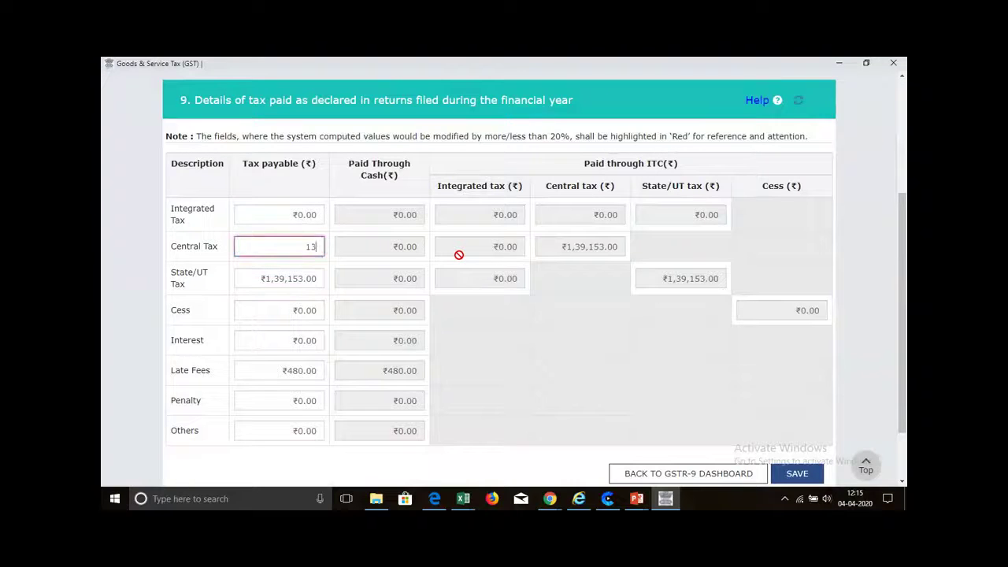
{"action": "type", "text": "9,470"}
{"action": "left_click", "coordinate": [566, 344]}
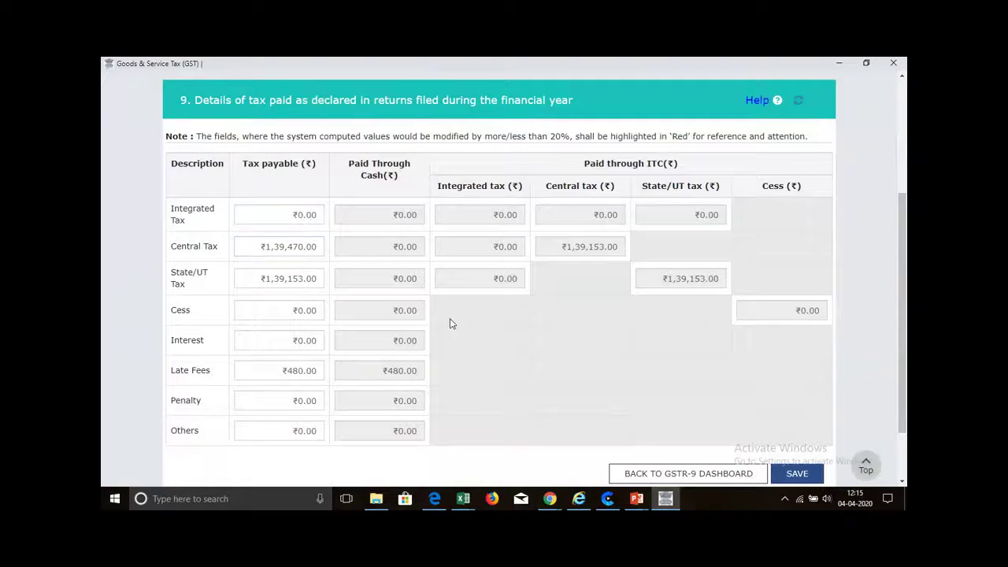
{"action": "left_click", "coordinate": [258, 278]}
{"action": "left_click_drag", "start_coordinate": [258, 278], "coordinate": [551, 298]}
{"action": "type", "text": "1"}
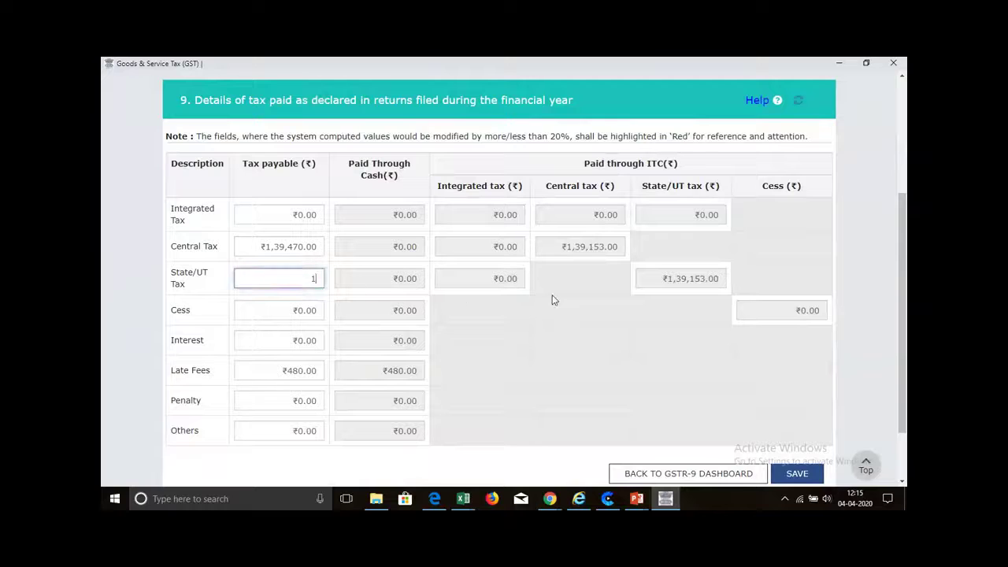
{"action": "type", "text": "39470"}
{"action": "left_click", "coordinate": [533, 318]}
Check the tax amounts against the Excel PURCHASE 2018-19 workbook, then save table 9 on the GST portal and acknowledge the confirmation
{"action": "key", "text": "alt+Tab"}
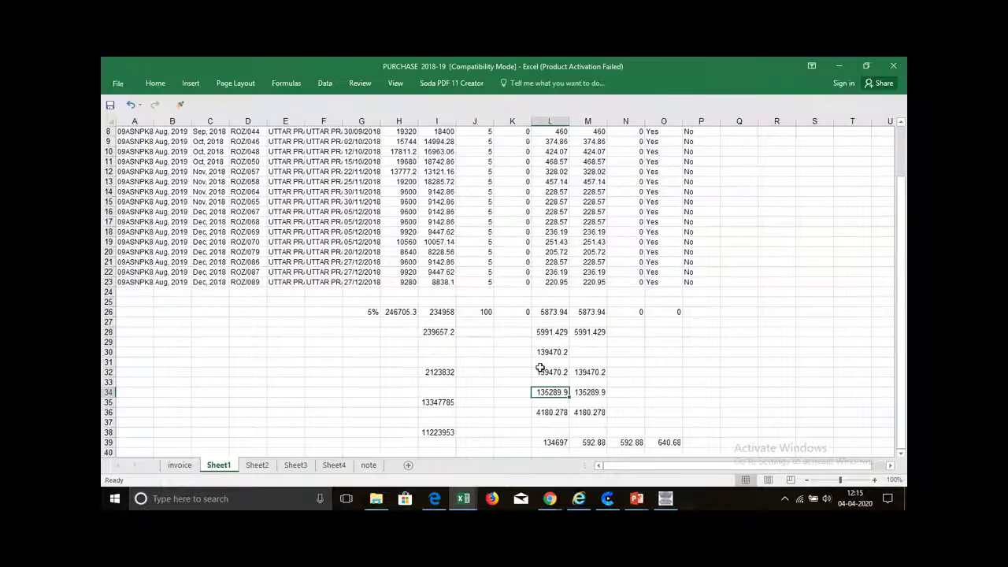
{"action": "key", "text": "alt+Tab"}
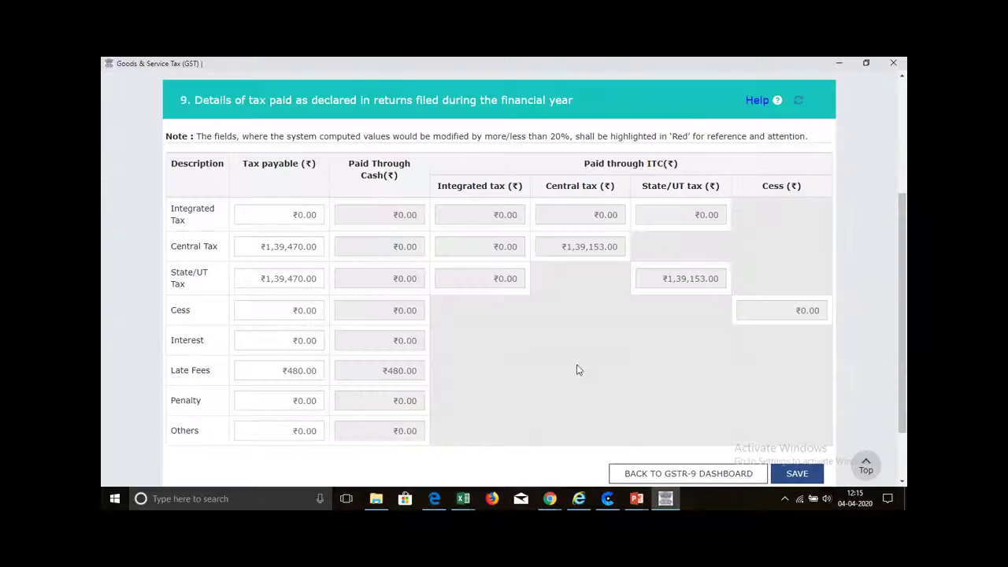
{"action": "left_click", "coordinate": [791, 470]}
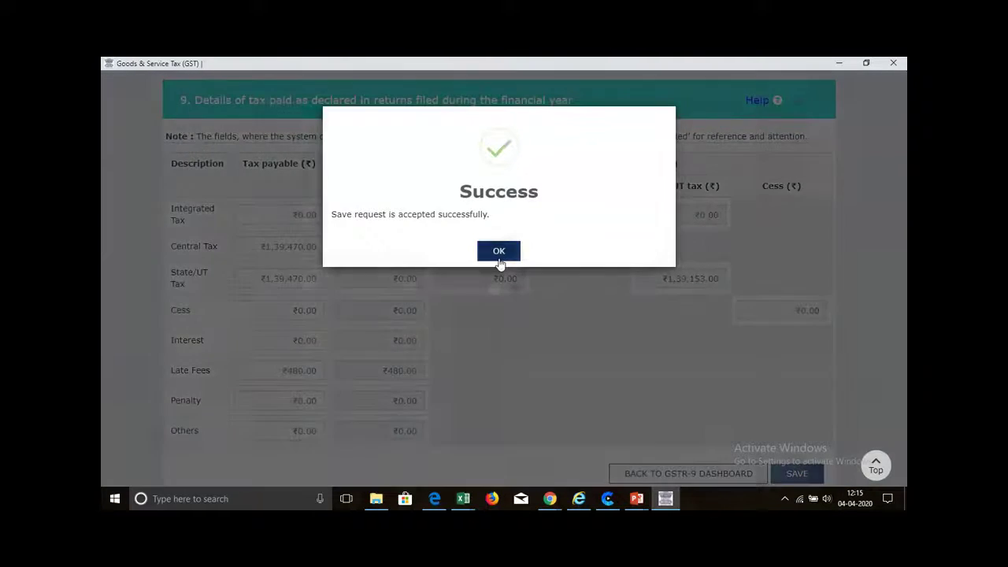
{"action": "left_click", "coordinate": [499, 255]}
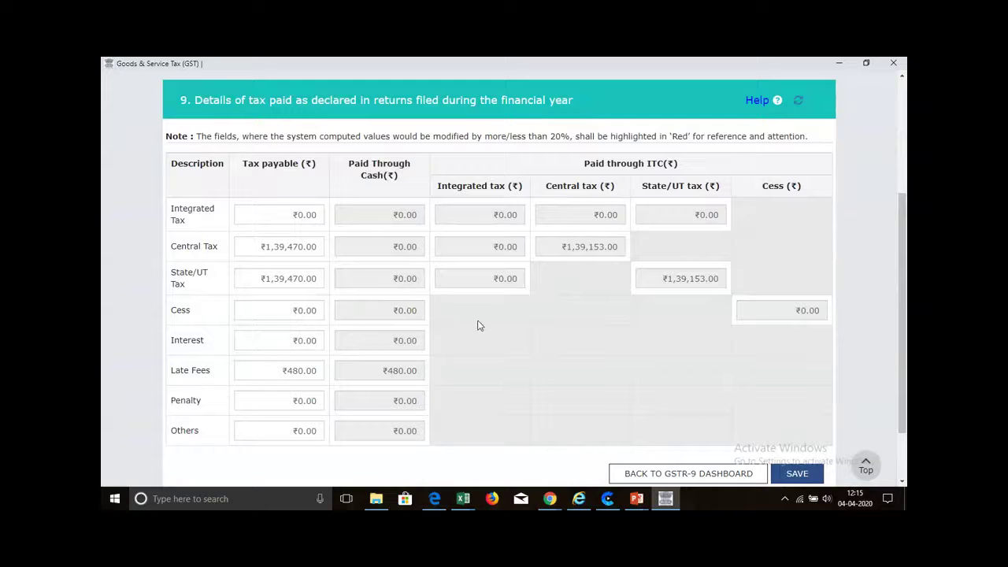
Switch to CompuGst, leave the Online Activity page, and open the reports page for the 2018-2019 financial year
{"action": "key", "text": "alt+Tab"}
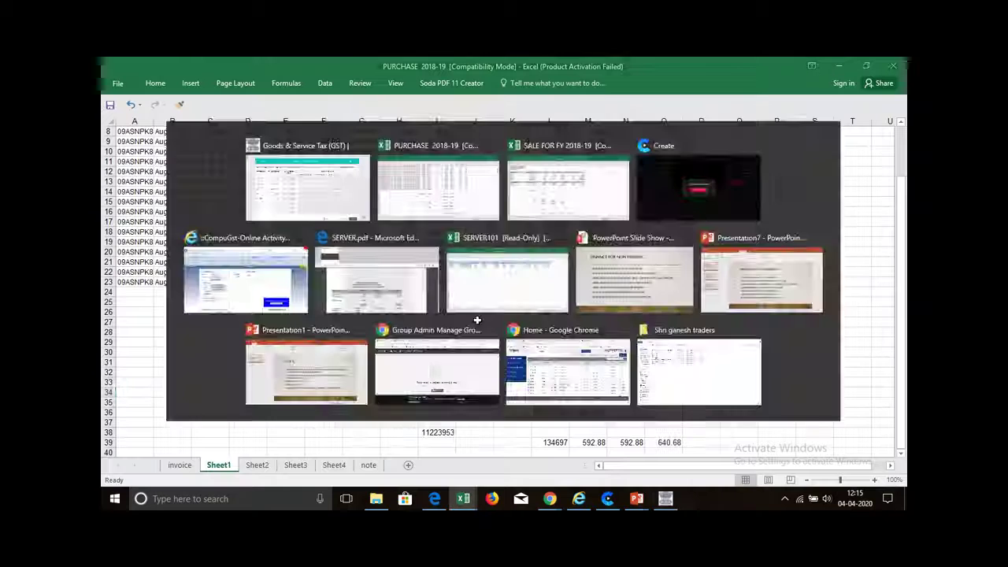
{"action": "key", "text": "alt+Tab"}
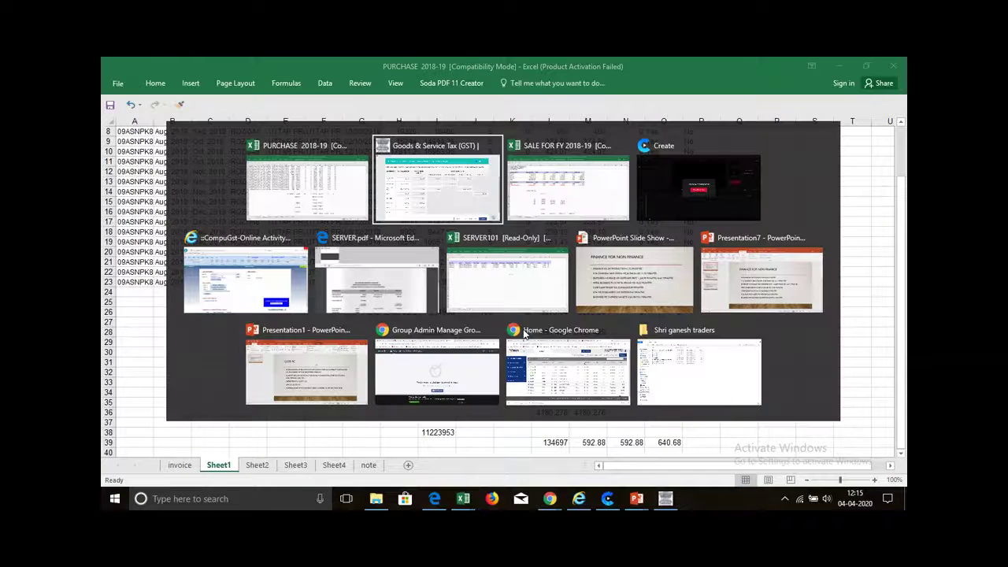
{"action": "key", "text": "alt+Tab"}
{"action": "key", "text": "alt+Tab"}
{"action": "key", "text": "alt+Tab"}
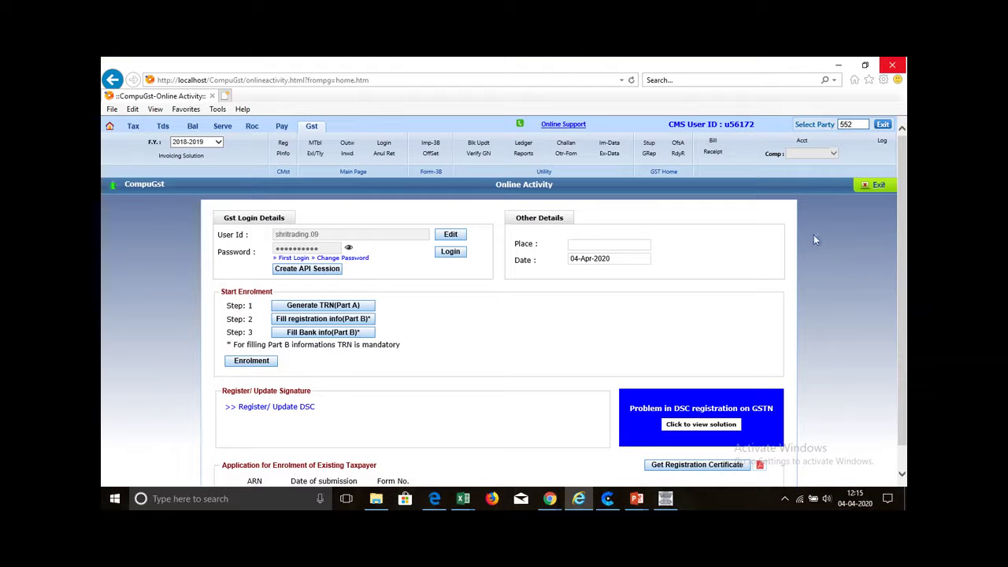
{"action": "left_click", "coordinate": [877, 185]}
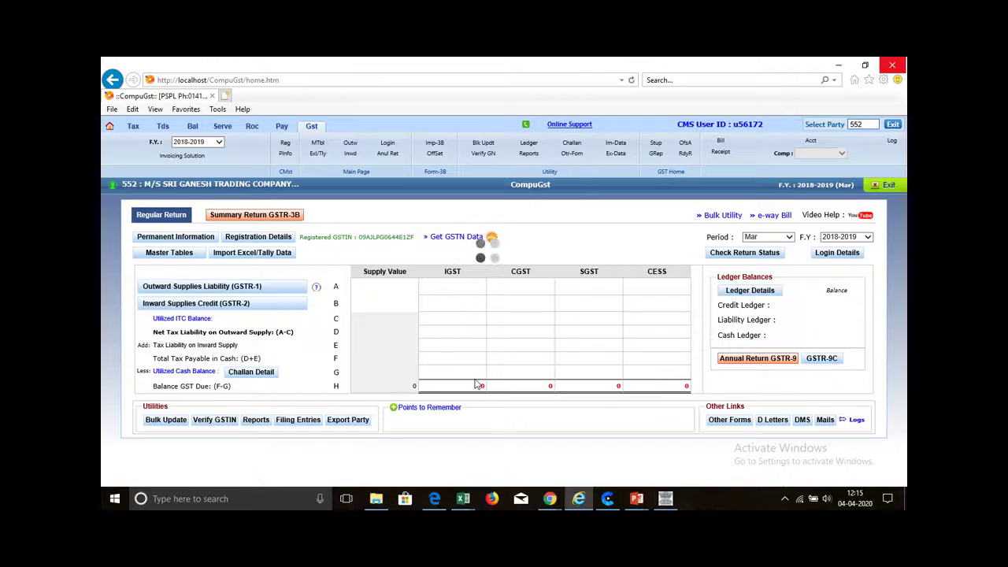
{"action": "left_click", "coordinate": [255, 420]}
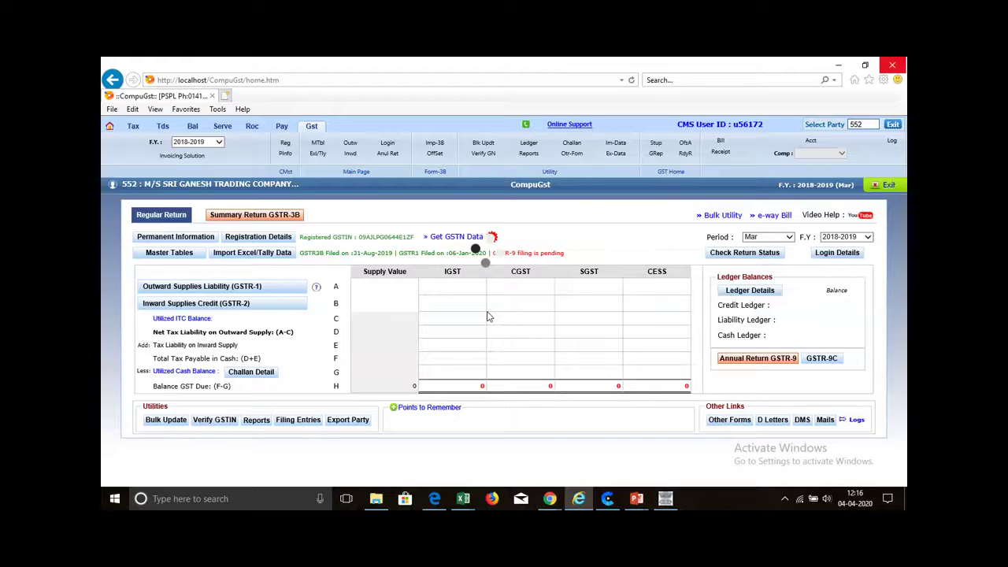
Switch back to table 9 on the GST portal and return to the GSTR-9 dashboard
{"action": "key", "text": "alt+Tab"}
{"action": "key", "text": "alt+Tab"}
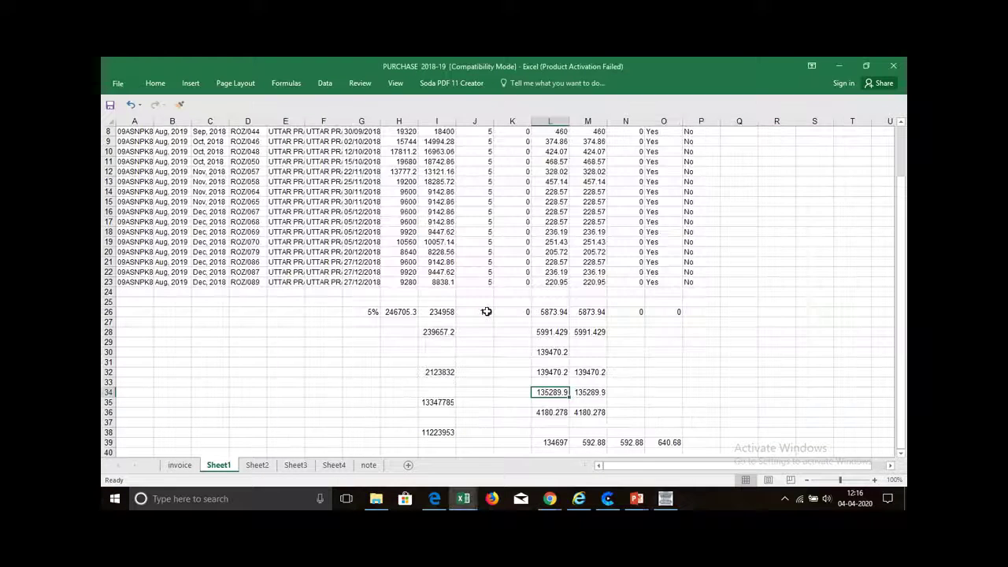
{"action": "key", "text": "alt+Tab"}
{"action": "key", "text": "Tab"}
{"action": "key", "text": "Tab"}
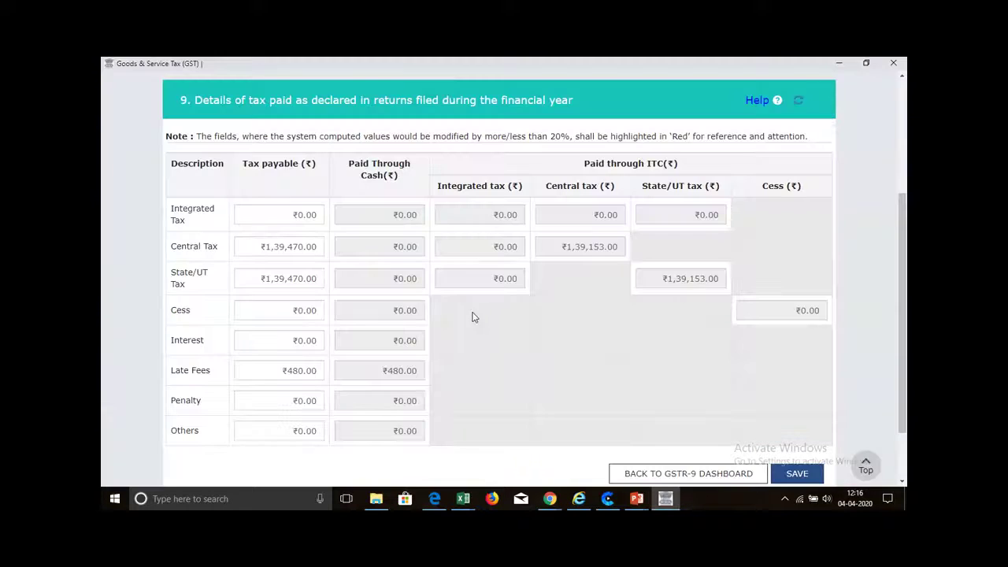
{"action": "left_click", "coordinate": [640, 475]}
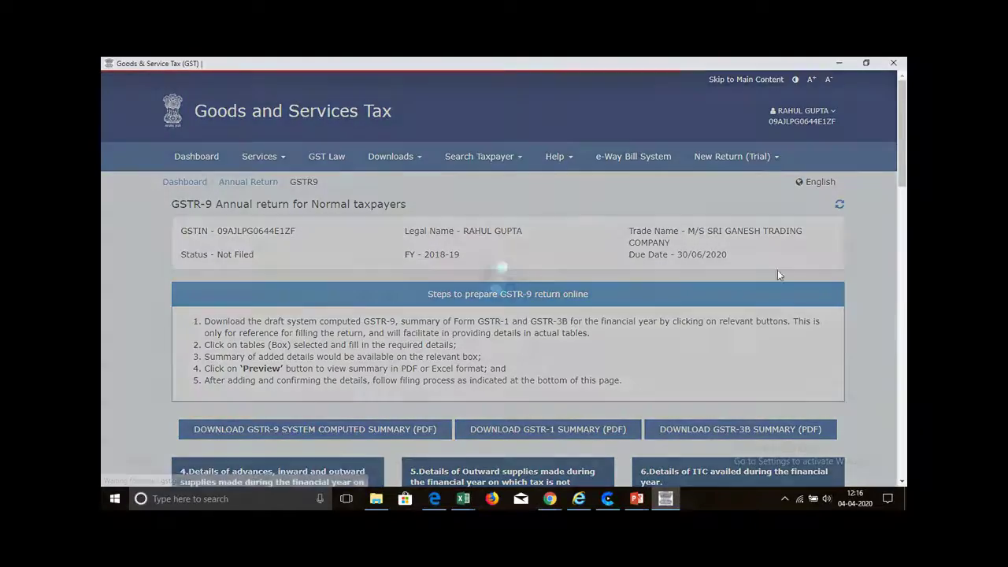
Open table 7, Details of ITC Reversed and Ineligible ITC, review its rows, and return to the GSTR-9 dashboard
{"action": "scroll", "coordinate": [897, 134], "scroll_direction": "down", "scroll_amount": 4}
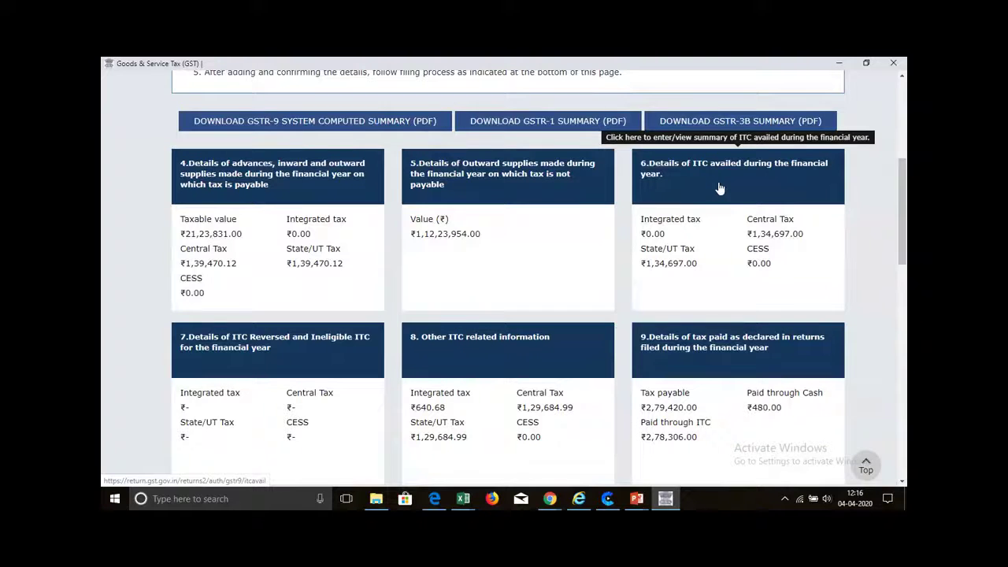
{"action": "left_click_drag", "start_coordinate": [902, 201], "coordinate": [904, 222]}
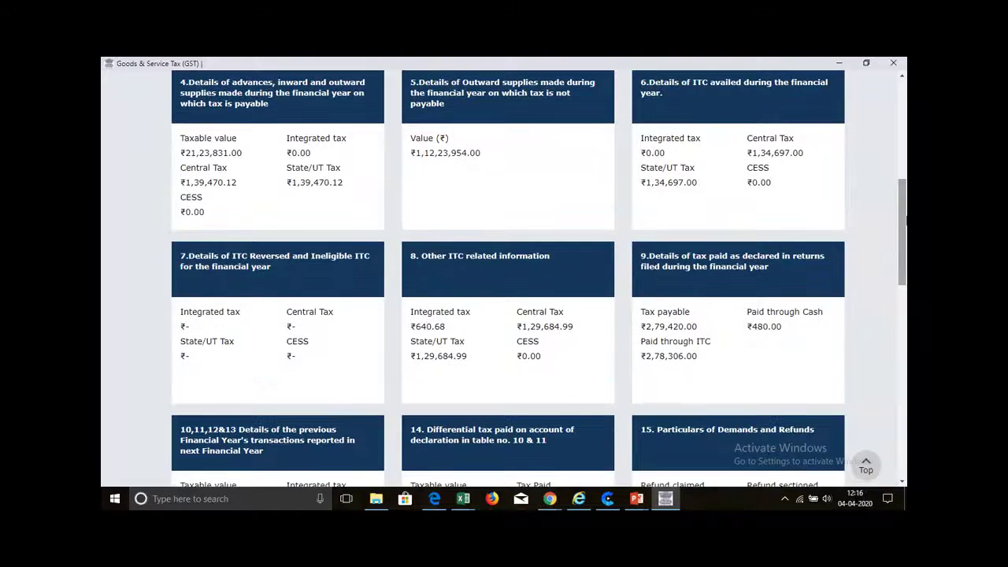
{"action": "left_click", "coordinate": [260, 278]}
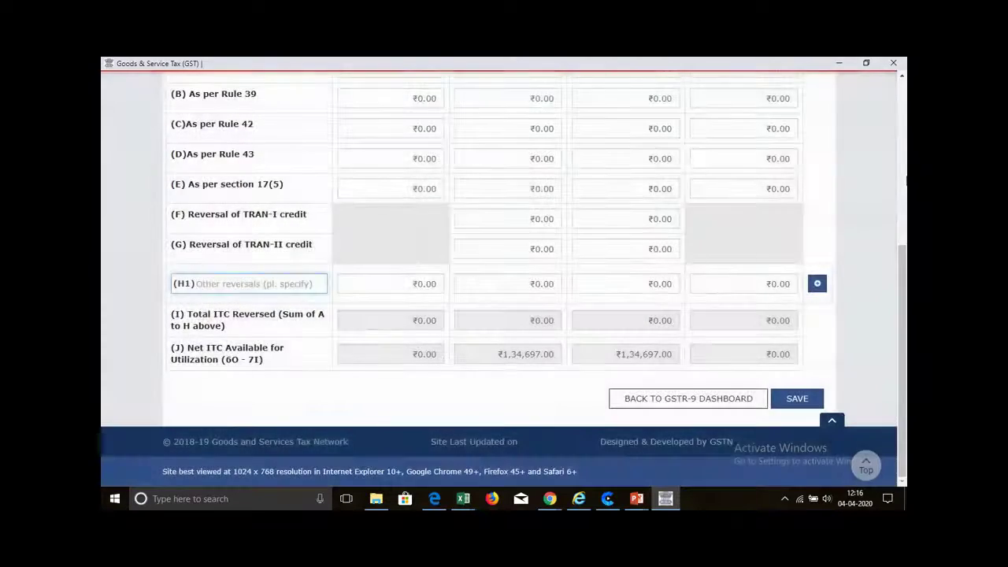
{"action": "scroll", "coordinate": [658, 214], "scroll_direction": "down", "scroll_amount": 2}
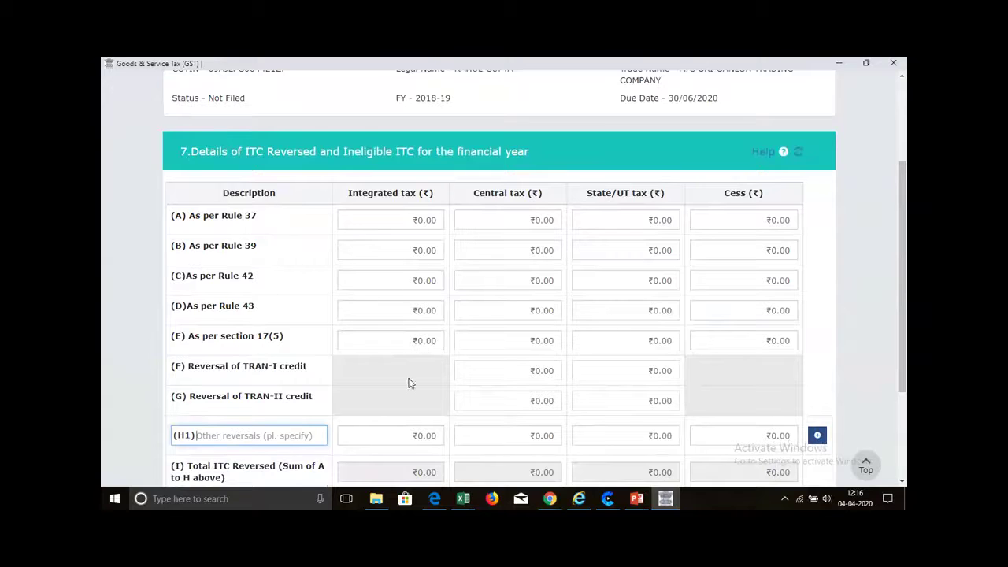
{"action": "scroll", "coordinate": [904, 189], "scroll_direction": "down", "scroll_amount": 3}
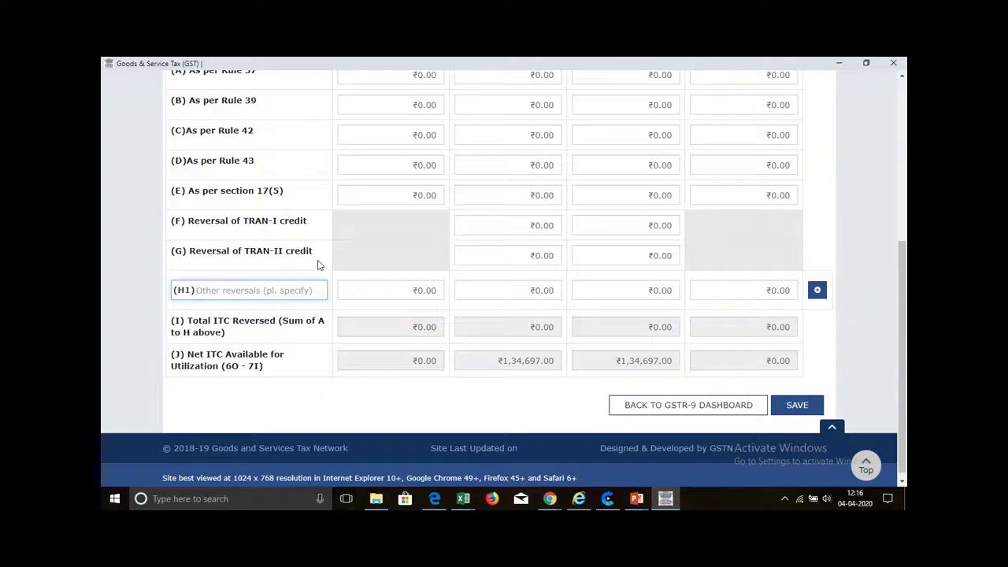
{"action": "left_click", "coordinate": [650, 410]}
{"action": "scroll", "coordinate": [890, 256], "scroll_direction": "down", "scroll_amount": 10}
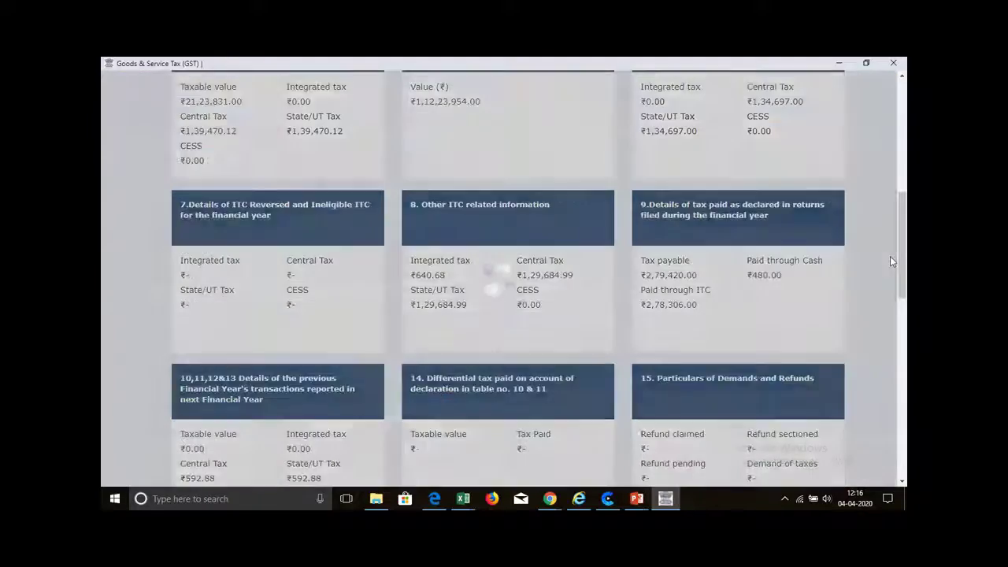
Switch to CompuGst and open the Compare 3B with GSTR-1 & 2A report
{"action": "key", "text": "alt+Tab"}
{"action": "key", "text": "alt+Tab"}
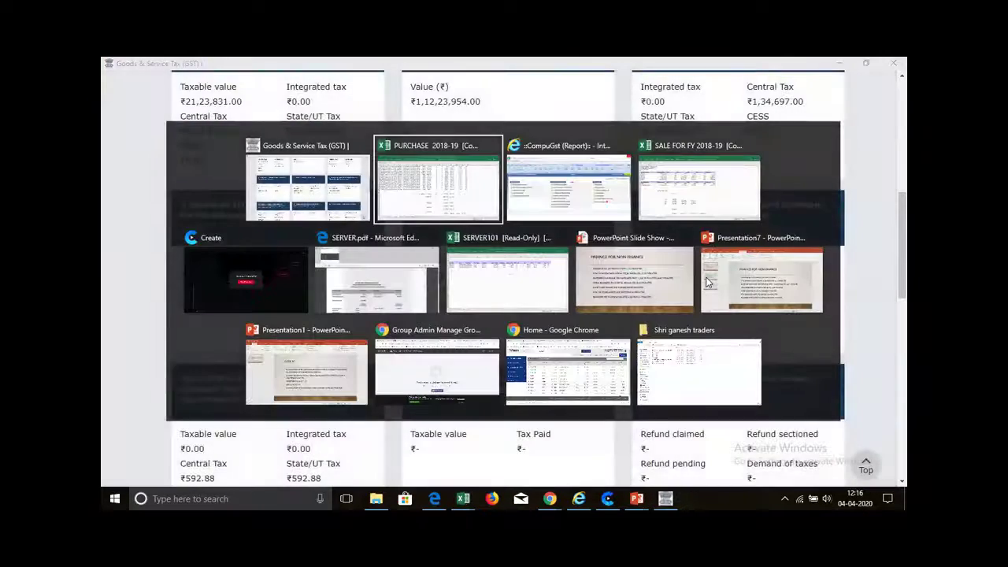
{"action": "key", "text": "alt+Tab"}
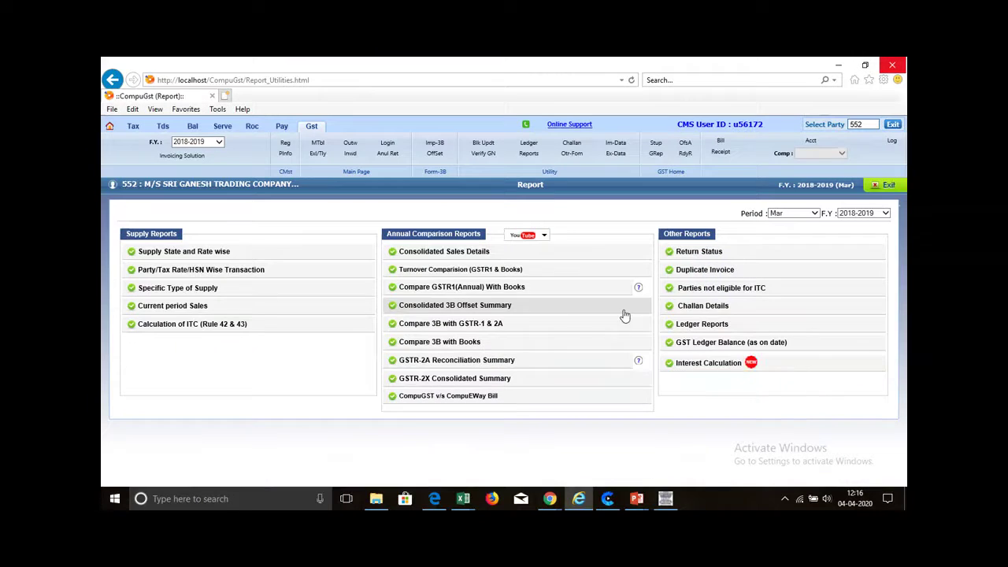
{"action": "left_click", "coordinate": [482, 326]}
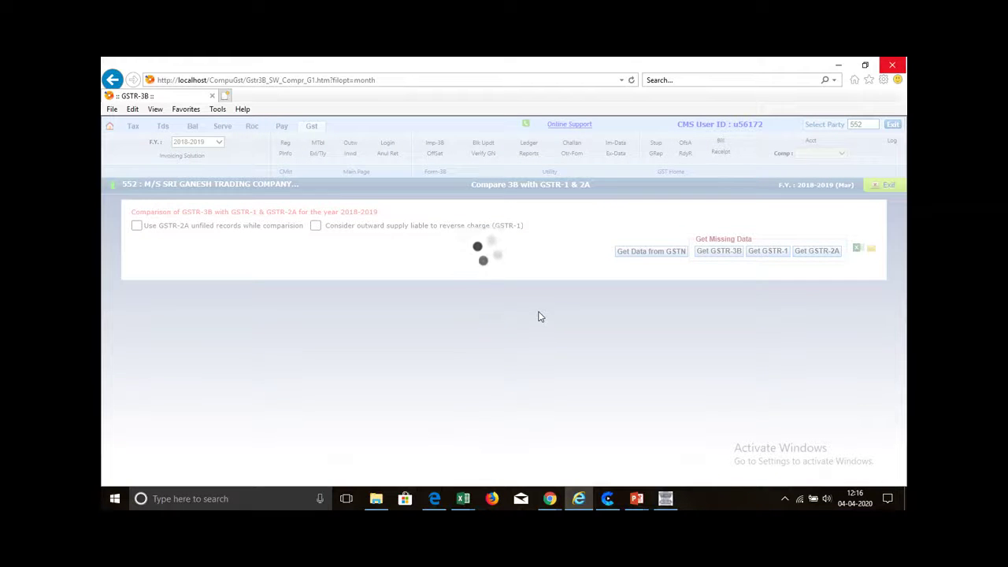
{"action": "key", "text": "alt+Tab"}
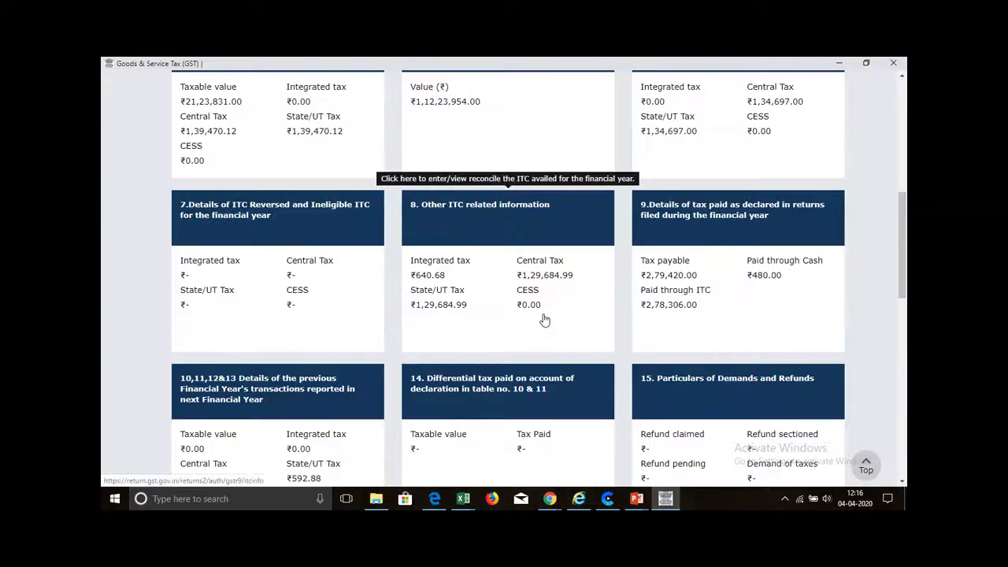
{"action": "key", "text": "alt+Tab"}
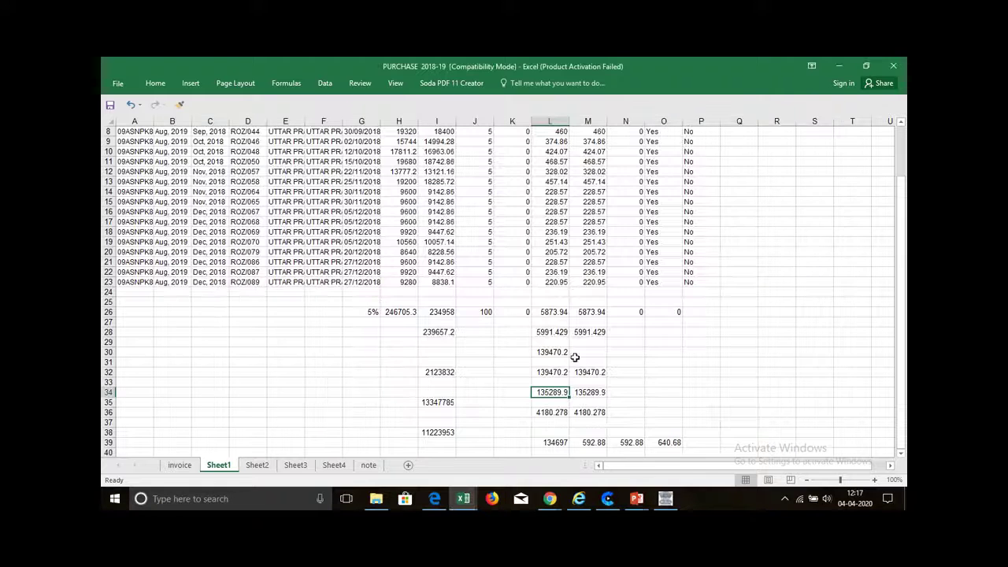
{"action": "left_click", "coordinate": [755, 362]}
{"action": "type", "text": "="}
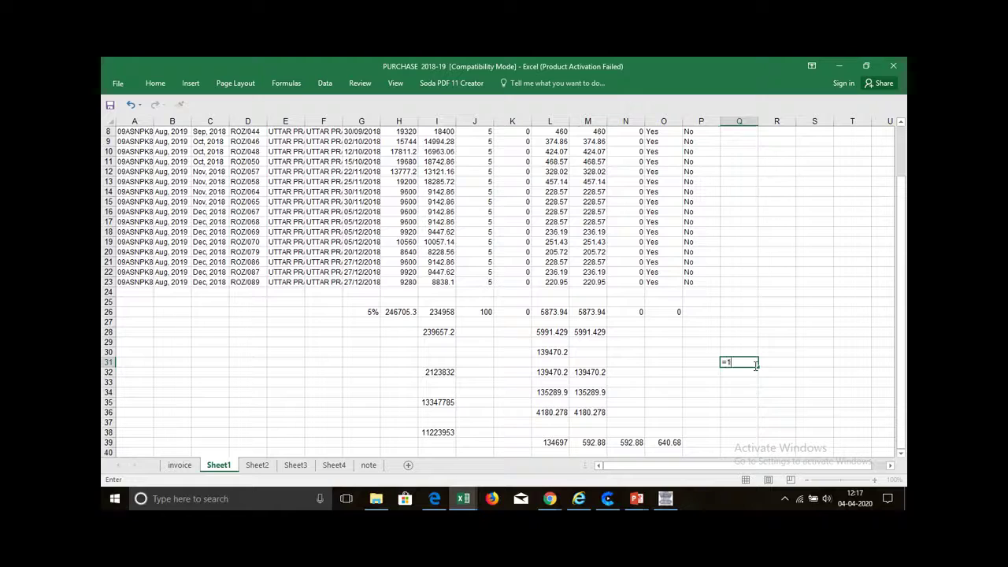
{"action": "type", "text": "139470-"}
{"action": "key", "text": "alt+Tab"}
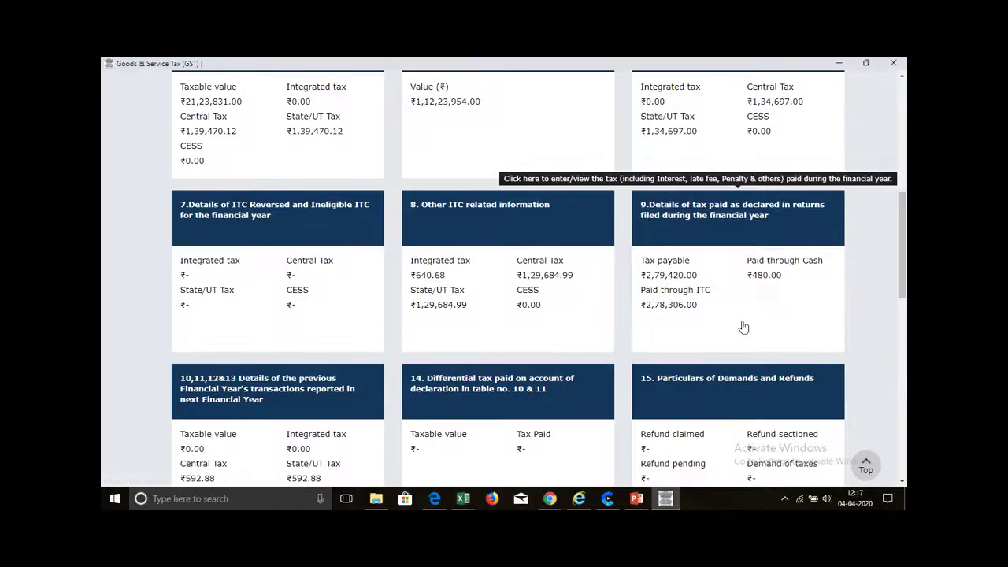
{"action": "key", "text": "alt+Tab"}
{"action": "key", "text": "alt+Tab"}
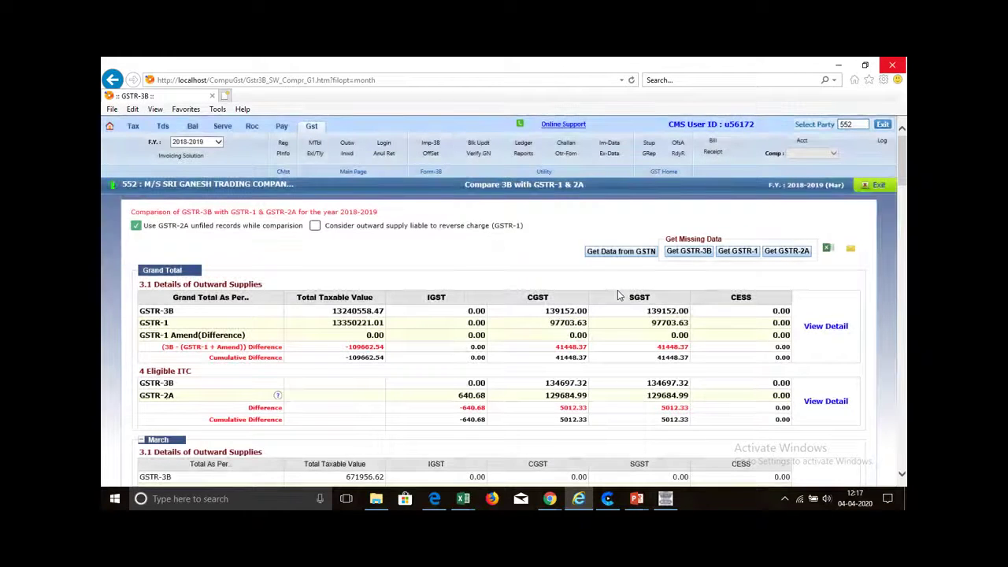
{"action": "key", "text": "alt+Tab"}
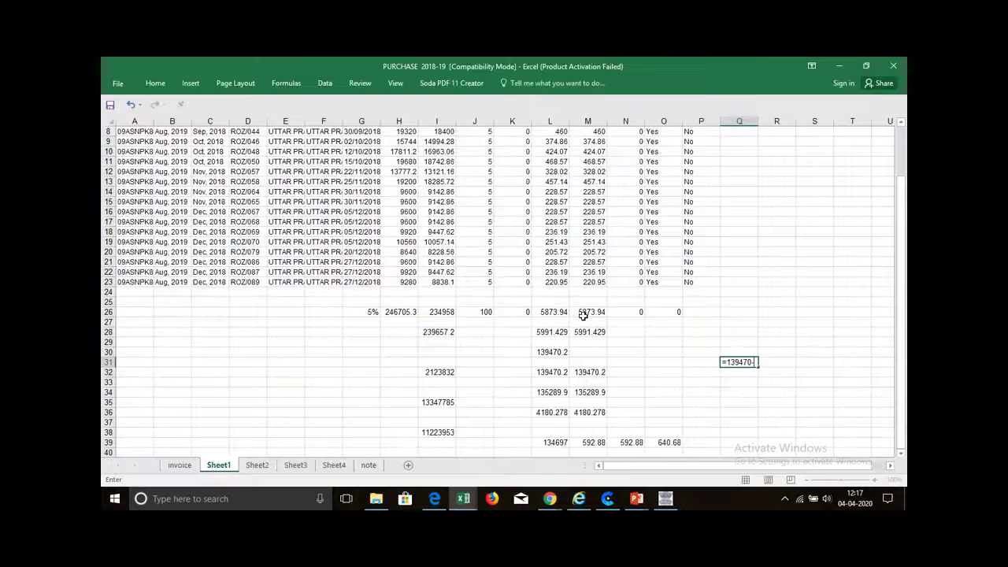
{"action": "type", "text": "139152"}
{"action": "key", "text": "Return"}
Enter the same difference, 318, in cell R31 for the other tax head
{"action": "left_click", "coordinate": [773, 361]}
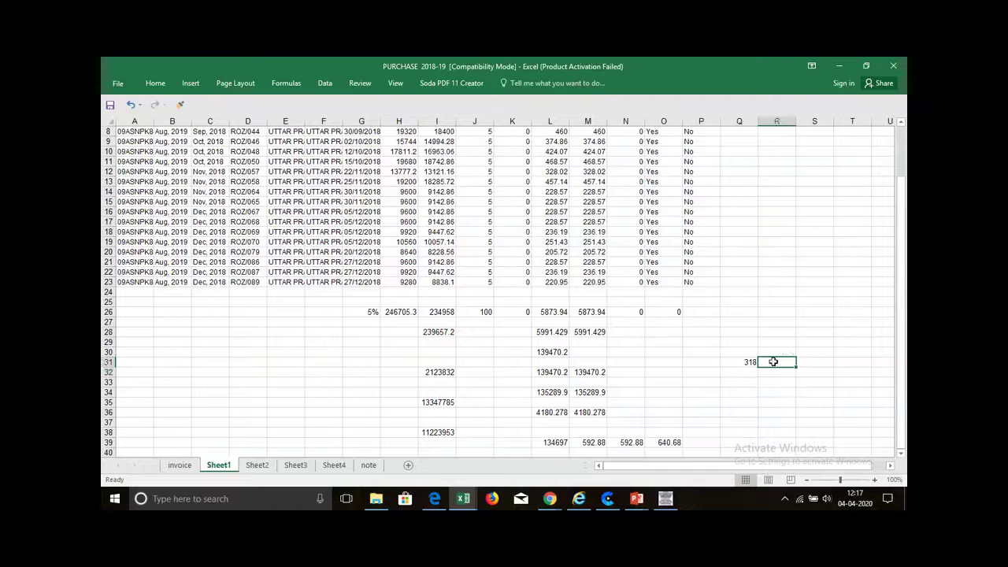
{"action": "type", "text": "318"}
{"action": "key", "text": "Return"}
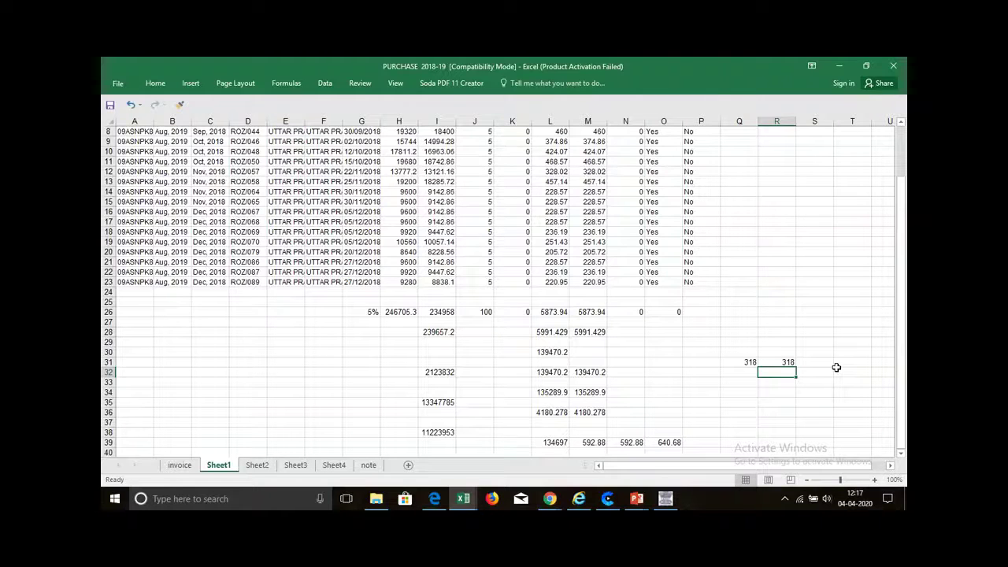
Switch back to the GST portal and reopen table 9, Details of tax paid as declared in returns, to review its amounts
{"action": "key", "text": "alt+Tab"}
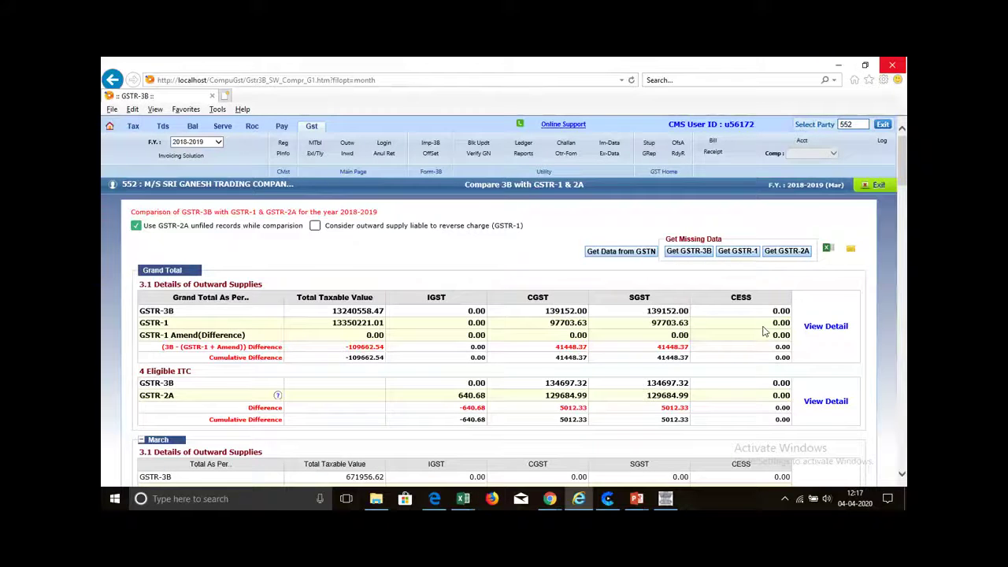
{"action": "key", "text": "alt+Tab"}
{"action": "key", "text": "alt+Tab"}
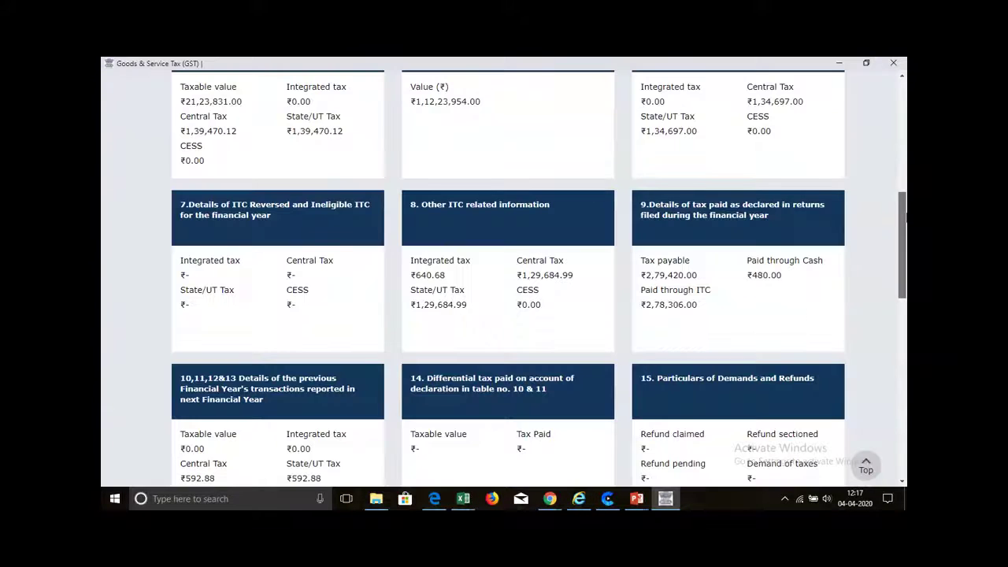
{"action": "scroll", "coordinate": [504, 275], "scroll_direction": "down", "scroll_amount": 2}
{"action": "scroll", "coordinate": [903, 237], "scroll_direction": "down", "scroll_amount": 1}
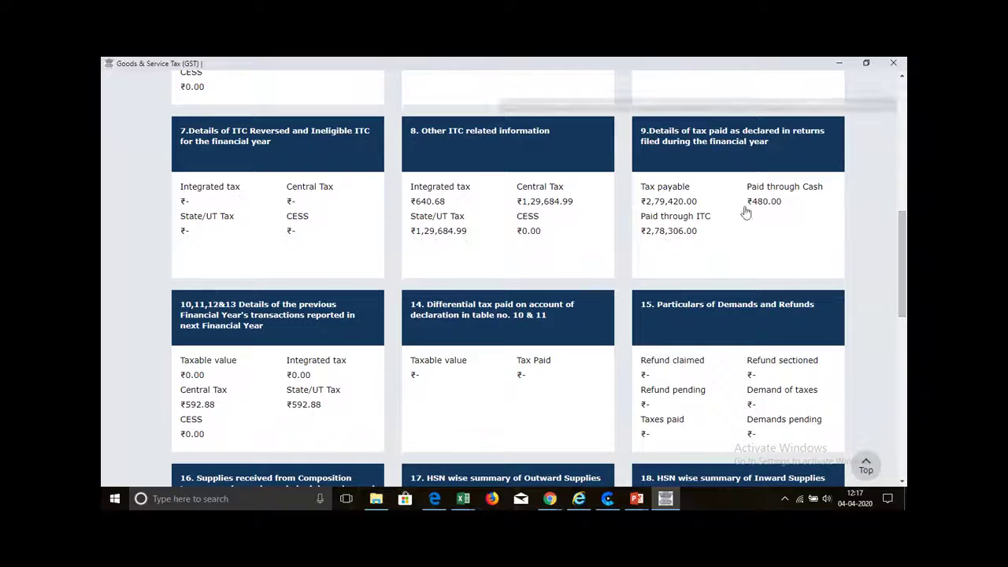
{"action": "left_click", "coordinate": [681, 214]}
{"action": "scroll", "coordinate": [894, 241], "scroll_direction": "down", "scroll_amount": 3}
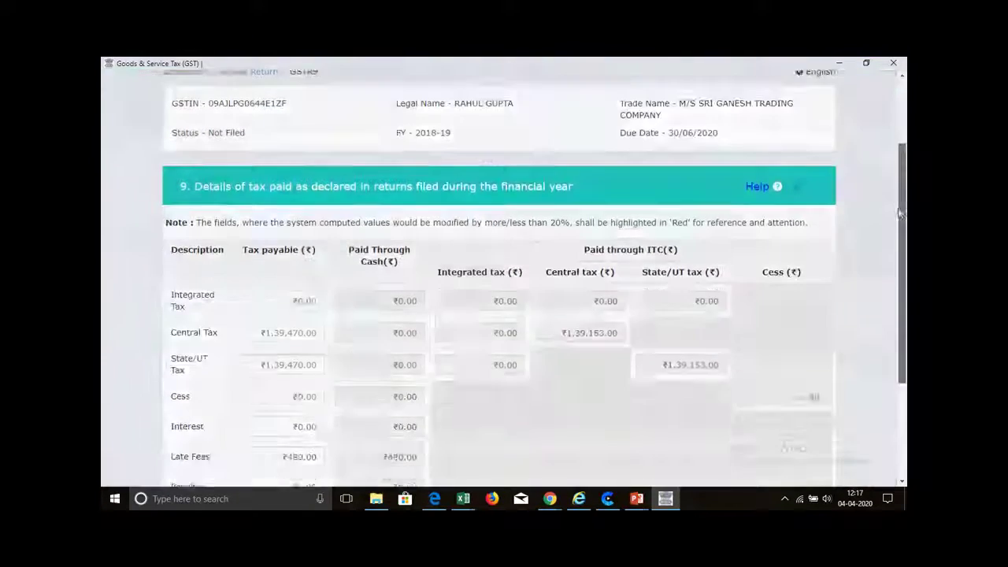
{"action": "scroll", "coordinate": [894, 241], "scroll_direction": "down", "scroll_amount": 3}
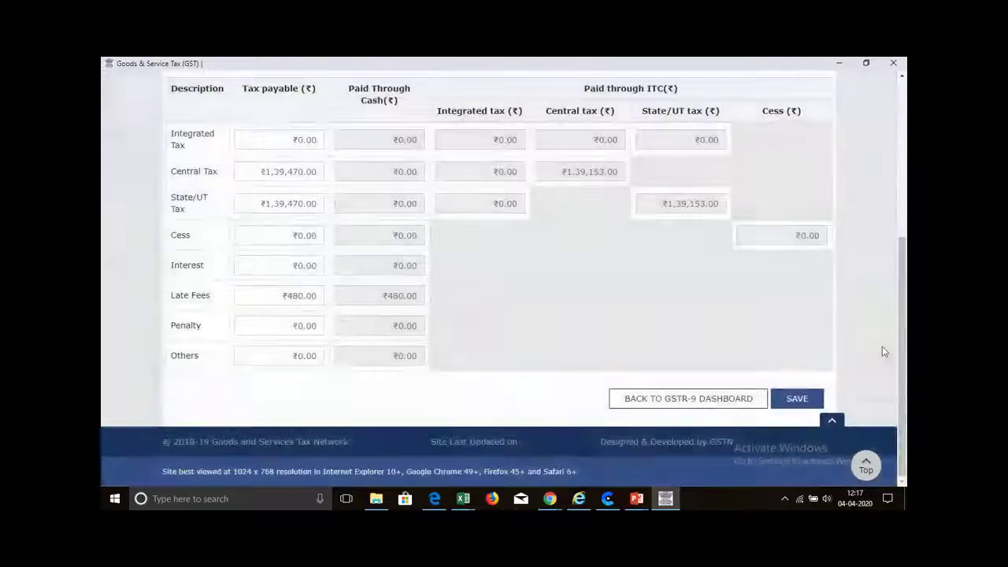
Save table 9, acknowledge the confirmation, and return to the GSTR-9 dashboard
{"action": "left_click", "coordinate": [803, 400]}
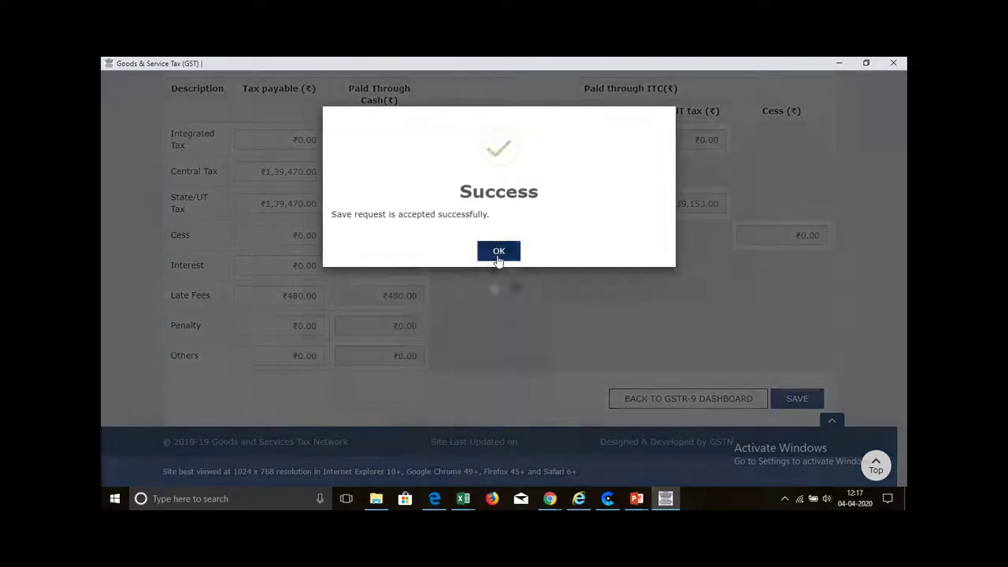
{"action": "left_click", "coordinate": [498, 252]}
{"action": "left_click", "coordinate": [639, 398]}
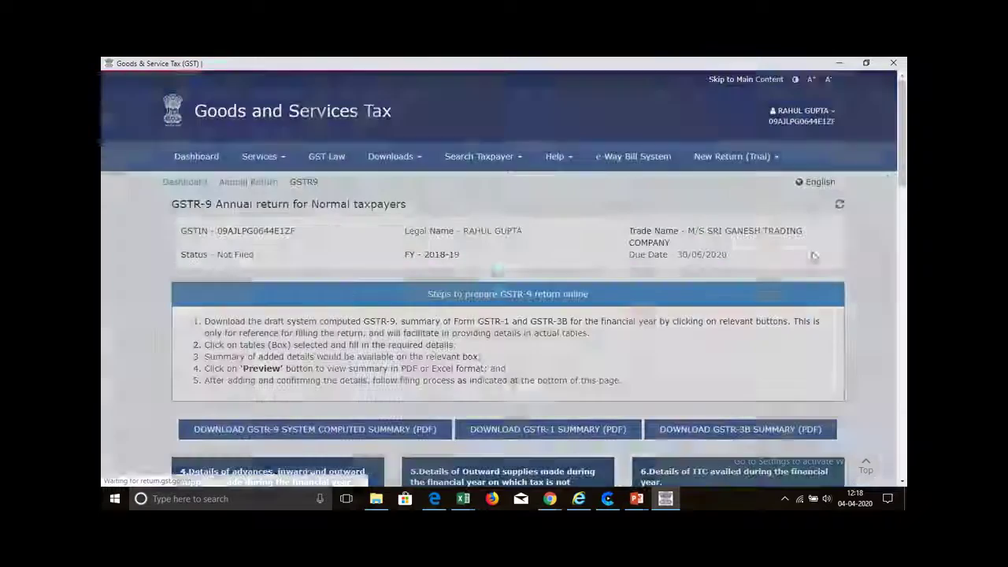
Review the entries in tables 10, 11, 12 and 13, then return to the GSTR-9 dashboard and examine the remaining table summaries
{"action": "left_click_drag", "start_coordinate": [905, 130], "coordinate": [904, 302]}
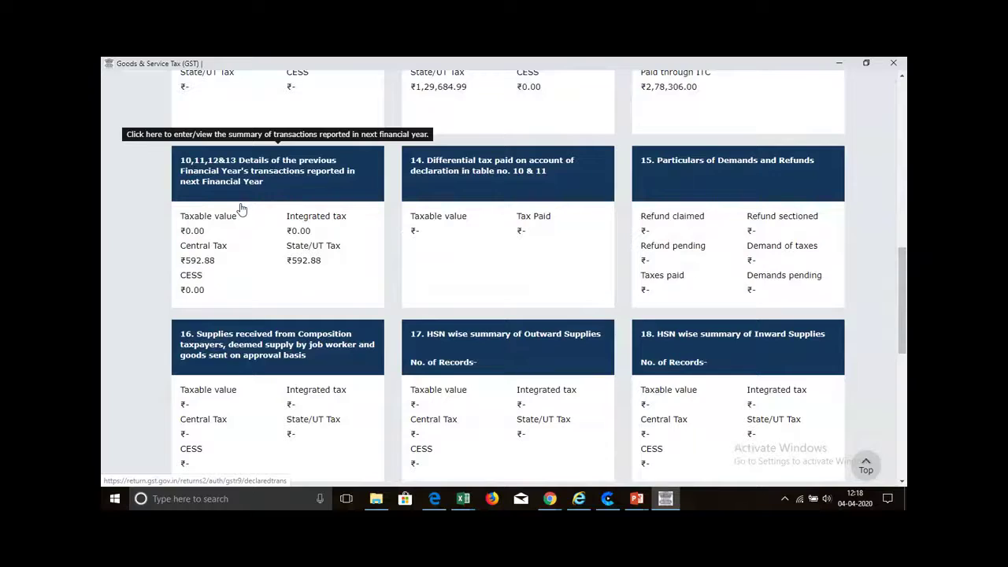
{"action": "left_click", "coordinate": [240, 209]}
{"action": "scroll", "coordinate": [289, 229], "scroll_direction": "down", "scroll_amount": 3}
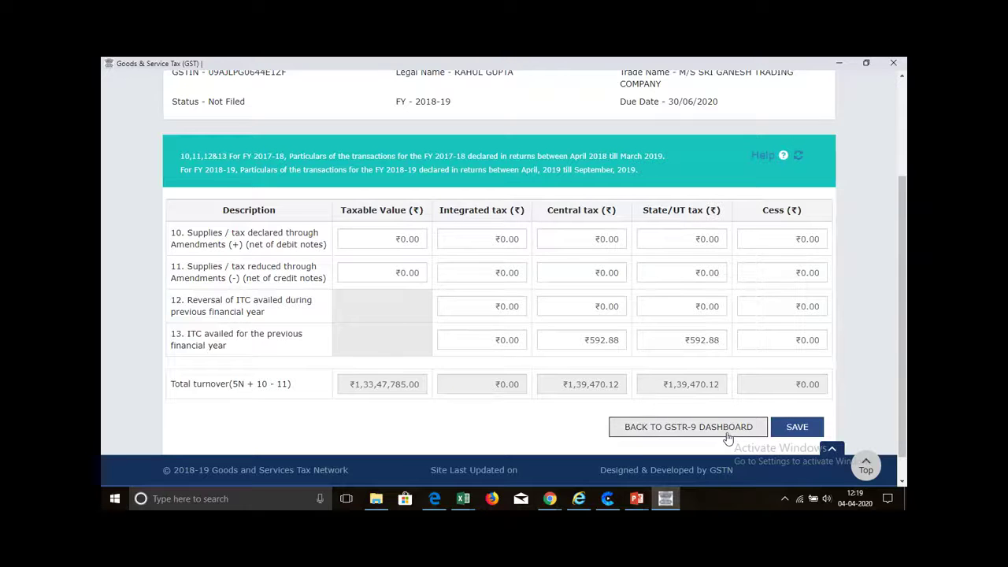
{"action": "left_click", "coordinate": [688, 426]}
{"action": "scroll", "coordinate": [504, 275], "scroll_direction": "down", "scroll_amount": 10}
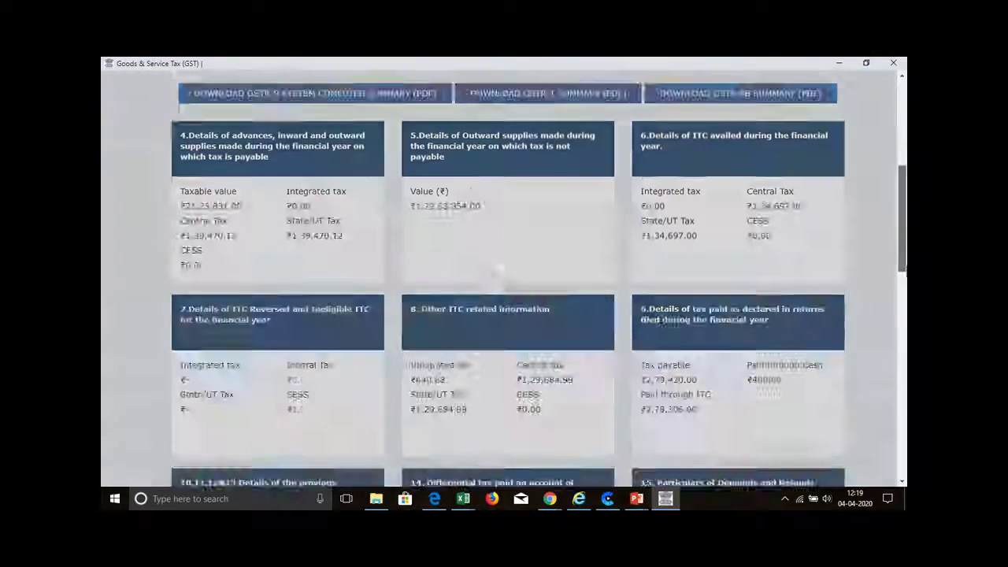
{"action": "scroll", "coordinate": [539, 214], "scroll_direction": "down", "scroll_amount": 2}
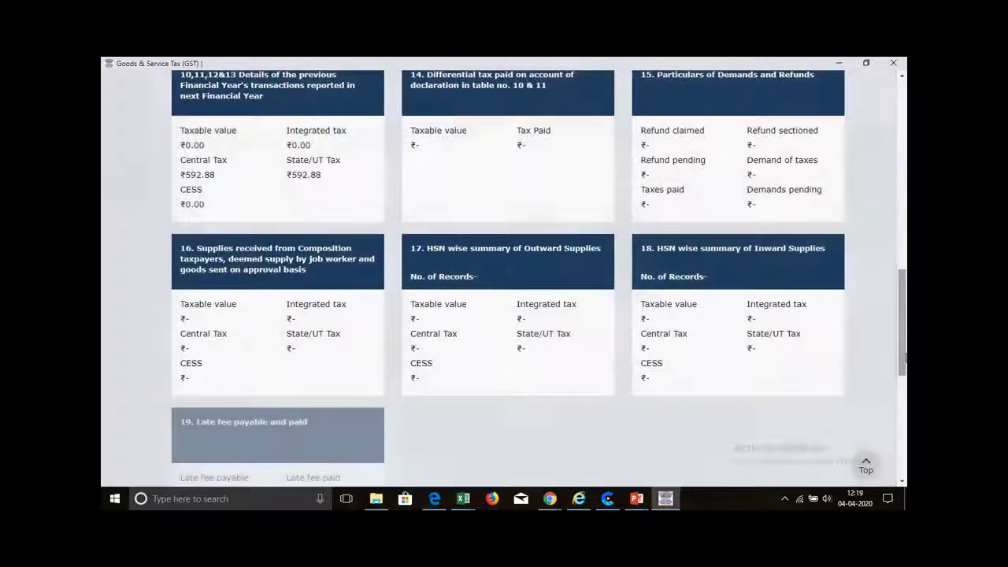